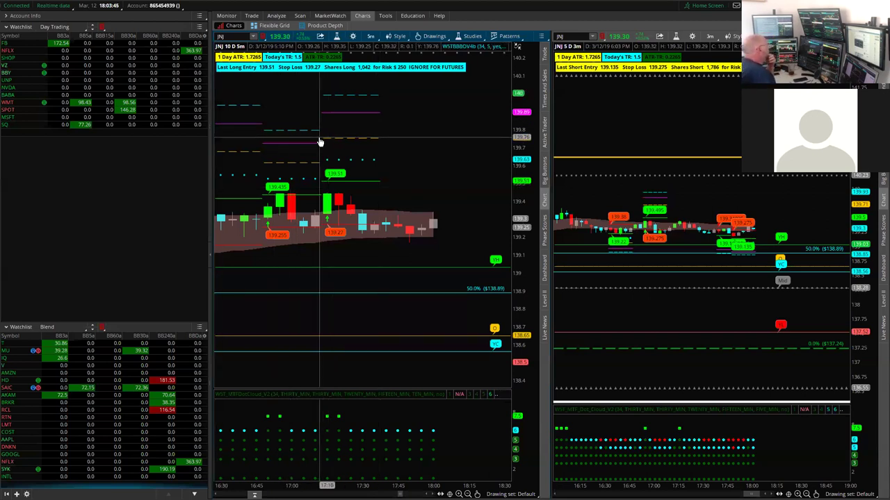
- Load MSFT from the Day Trading watchlist and maximize its 5-minute chart, framing the Mar 12 session's price action
{"action": "left_click", "coordinate": [21, 117]}
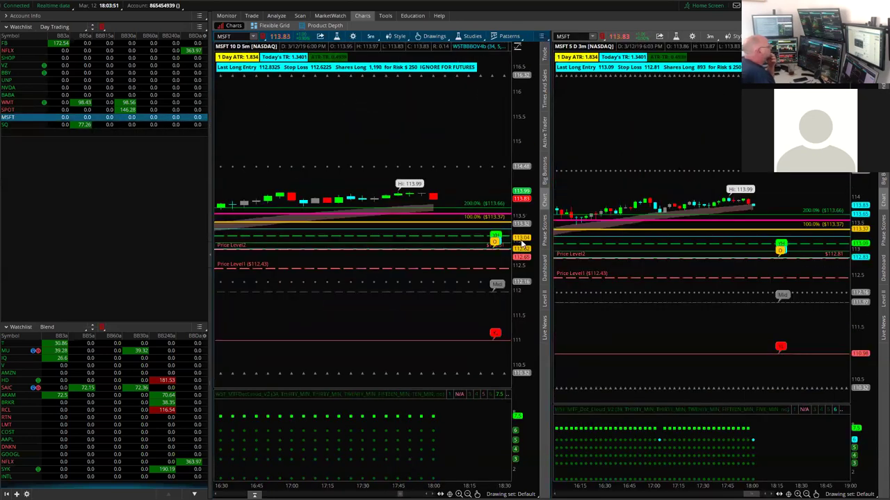
{"action": "left_click", "coordinate": [540, 35]}
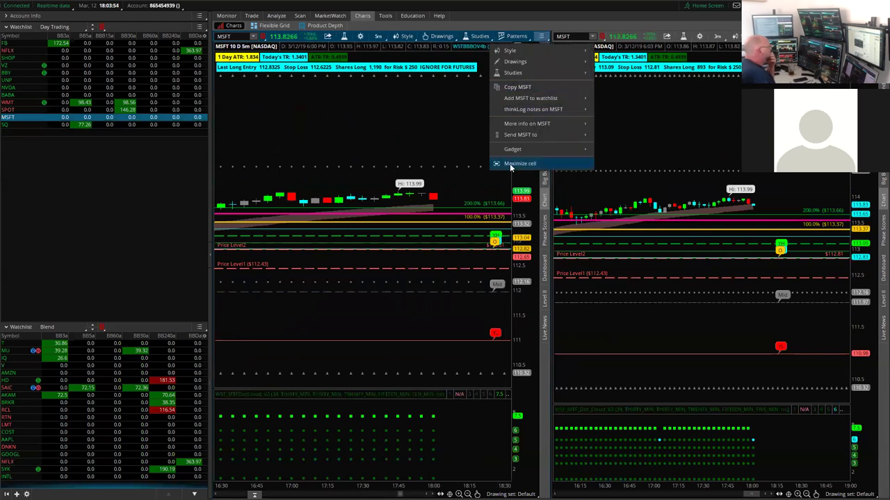
{"action": "left_click", "coordinate": [520, 164]}
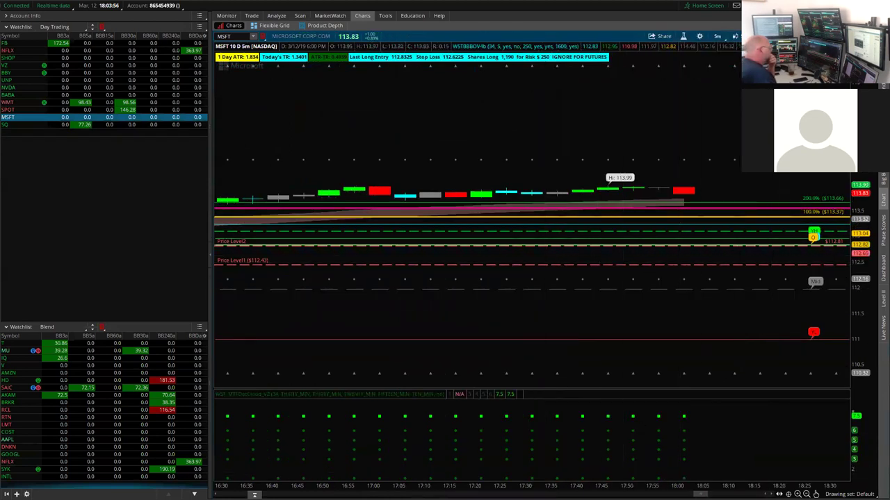
{"action": "left_click_drag", "start_coordinate": [559, 482], "coordinate": [596, 483]}
{"action": "left_click_drag", "start_coordinate": [870, 261], "coordinate": [873, 180]}
{"action": "left_click_drag", "start_coordinate": [678, 286], "coordinate": [602, 334]}
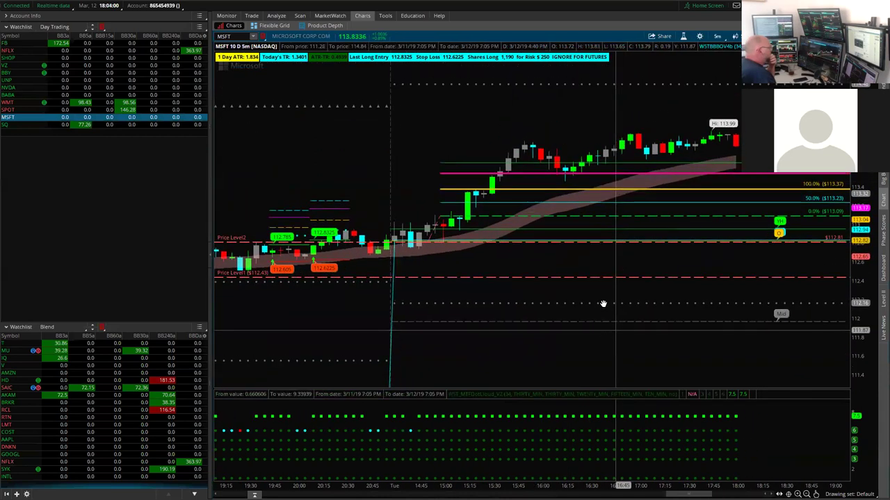
- Remove the Fibonacci extension drawing and both the Price Level2 and Price Level1 lines from the MSFT chart
{"action": "right_click", "coordinate": [606, 223]}
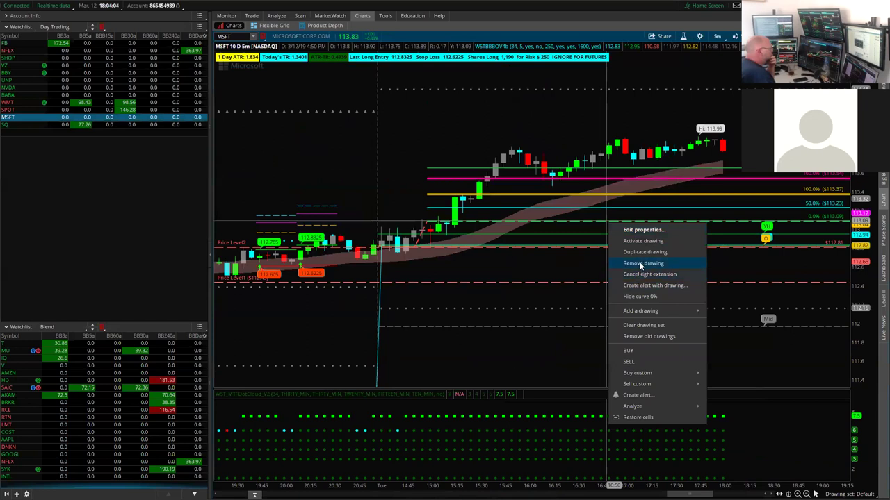
{"action": "left_click", "coordinate": [641, 264]}
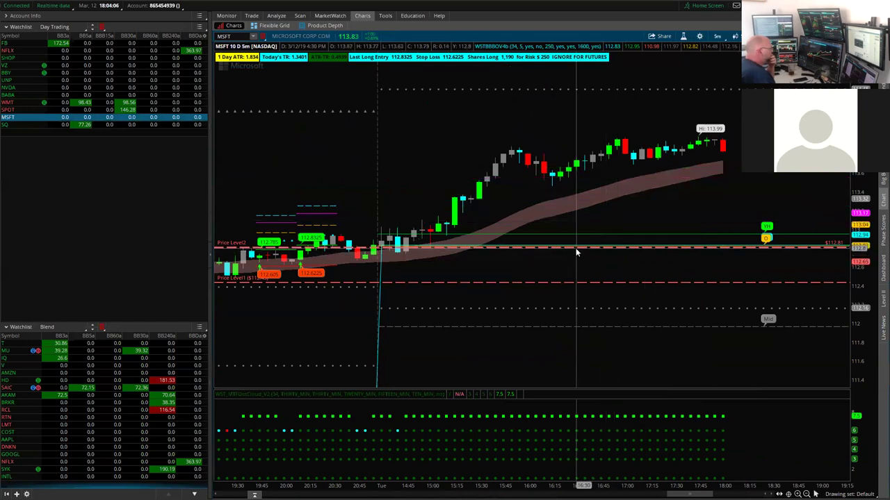
{"action": "right_click", "coordinate": [576, 252]}
{"action": "left_click", "coordinate": [609, 288]}
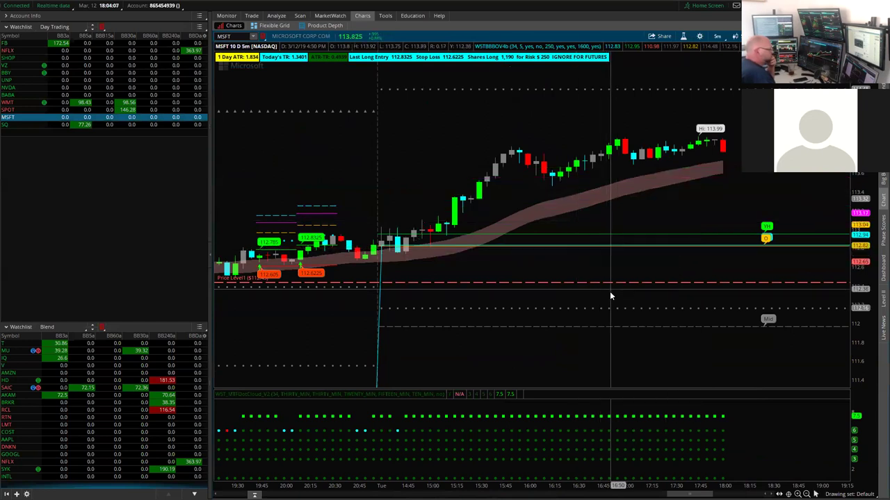
{"action": "right_click", "coordinate": [585, 283]}
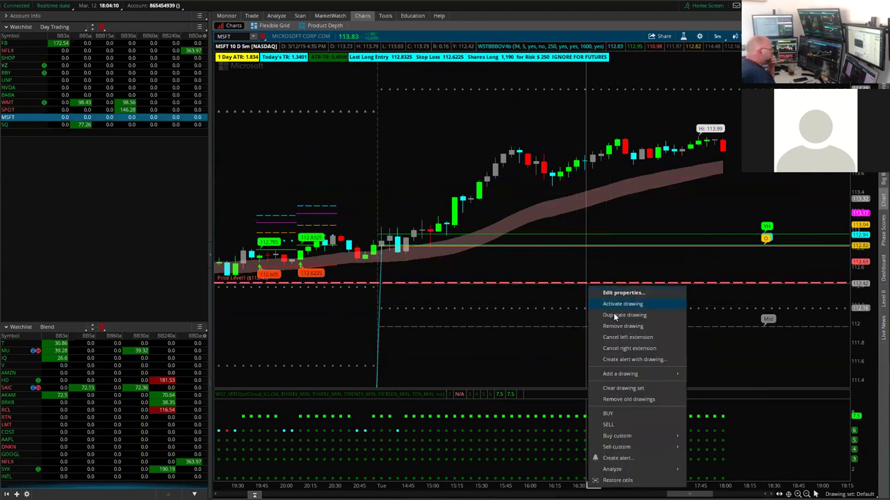
{"action": "left_click", "coordinate": [621, 326]}
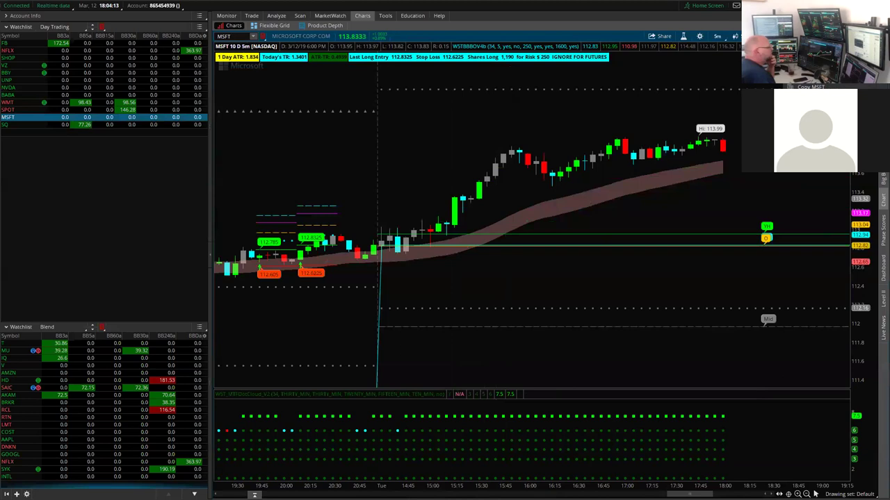
- Restore the side-by-side chart cells and maximize the MSFT 3-minute chart with the Mar 12 open in view
{"action": "left_click", "coordinate": [855, 45]}
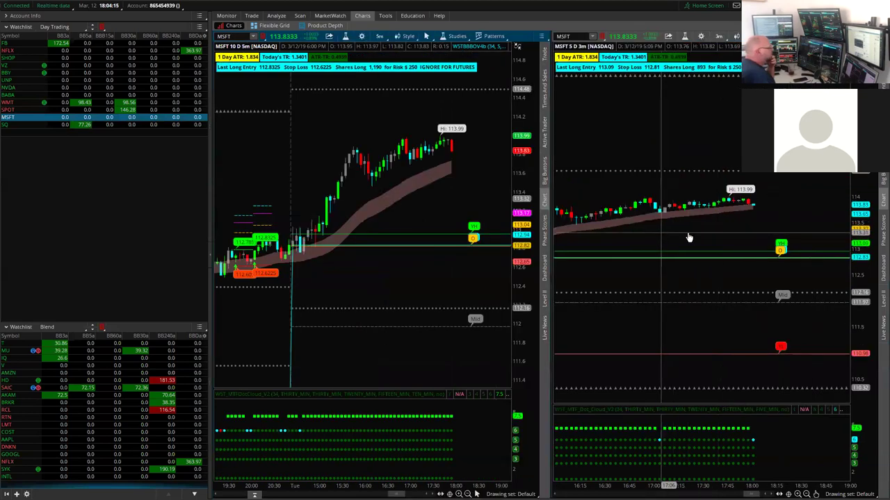
{"action": "left_click_drag", "start_coordinate": [661, 257], "coordinate": [754, 261]}
{"action": "left_click_drag", "start_coordinate": [608, 288], "coordinate": [670, 289]}
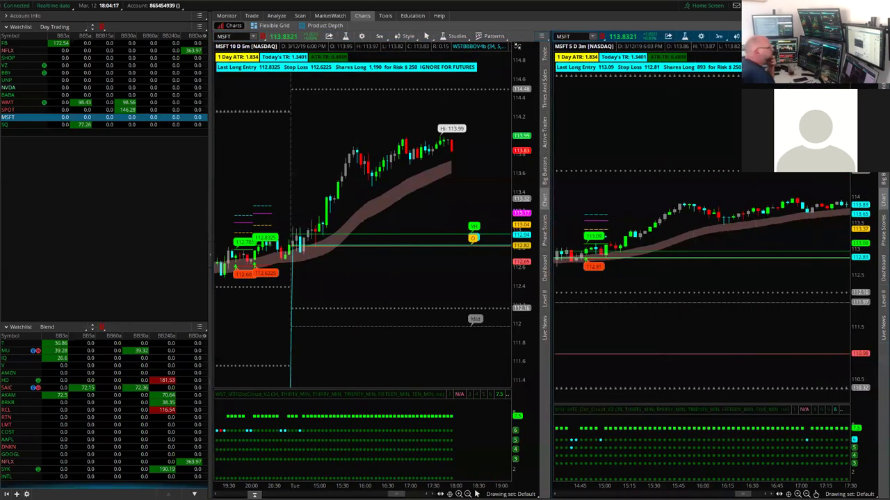
{"action": "left_click", "coordinate": [809, 56]}
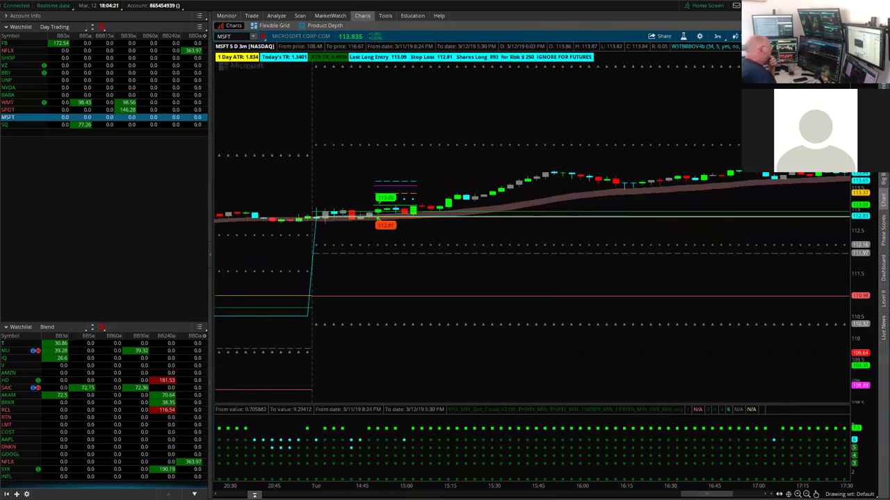
- Examine the MSFT 3-minute long signals, comparing the 113.09 entry after the open with the previous session's signals
{"action": "left_click_drag", "start_coordinate": [862, 312], "coordinate": [862, 249]}
{"action": "left_click_drag", "start_coordinate": [691, 253], "coordinate": [673, 306]}
{"action": "left_click_drag", "start_coordinate": [862, 283], "coordinate": [876, 196]}
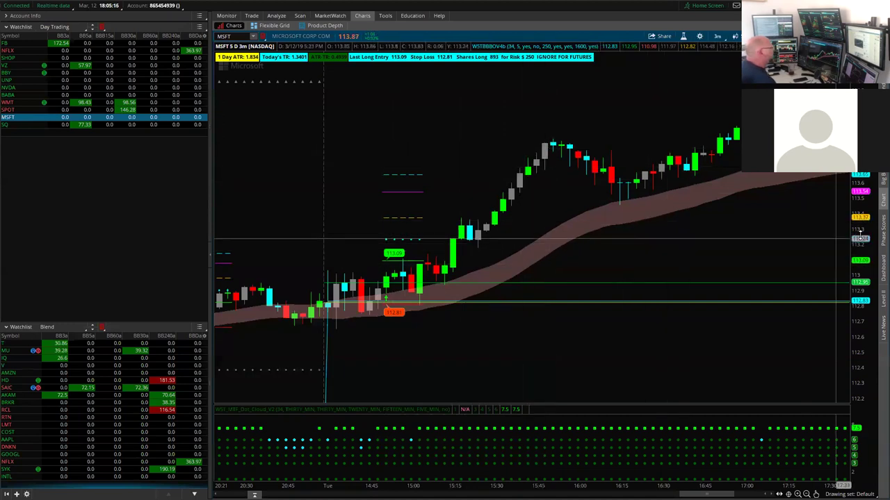
{"action": "left_click_drag", "start_coordinate": [861, 260], "coordinate": [859, 235]}
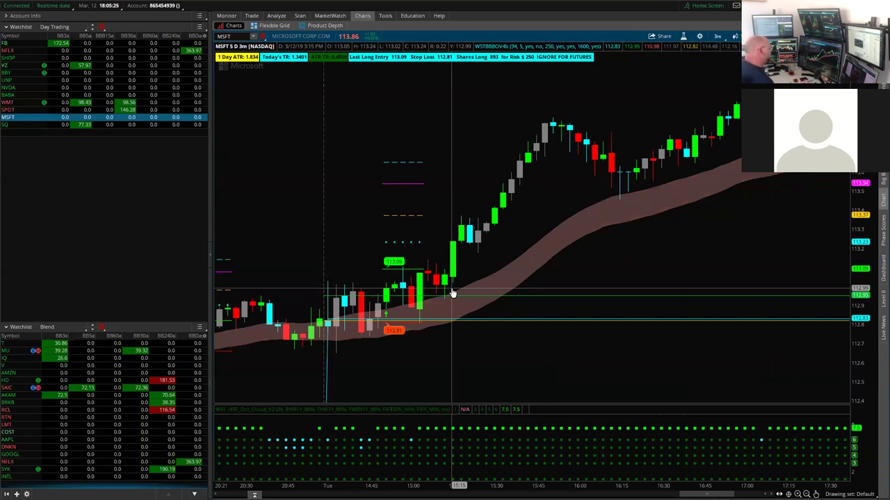
{"action": "left_click_drag", "start_coordinate": [441, 299], "coordinate": [626, 255]}
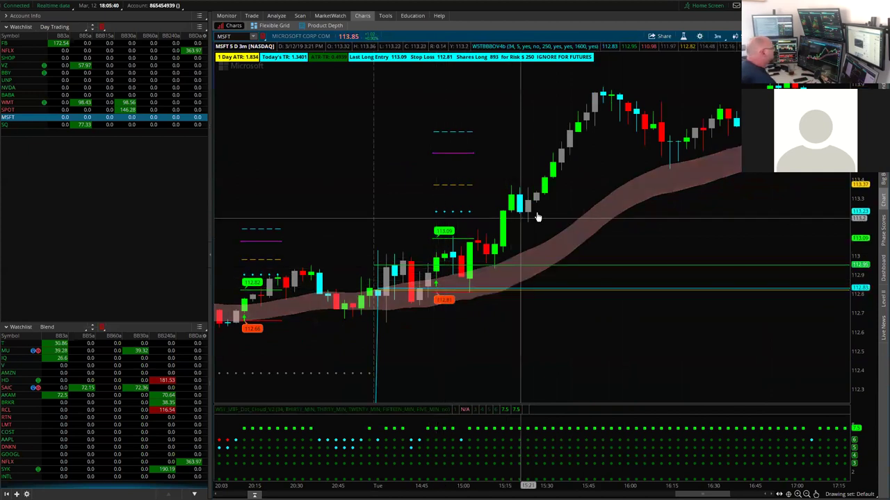
{"action": "mouse_move", "coordinate": [798, 221]}
{"action": "left_mouse_down"}
{"action": "mouse_move", "coordinate": [636, 266]}
{"action": "mouse_move", "coordinate": [593, 267]}
{"action": "mouse_move", "coordinate": [793, 217]}
{"action": "left_mouse_up"}
{"action": "left_click_drag", "start_coordinate": [577, 315], "coordinate": [550, 316]}
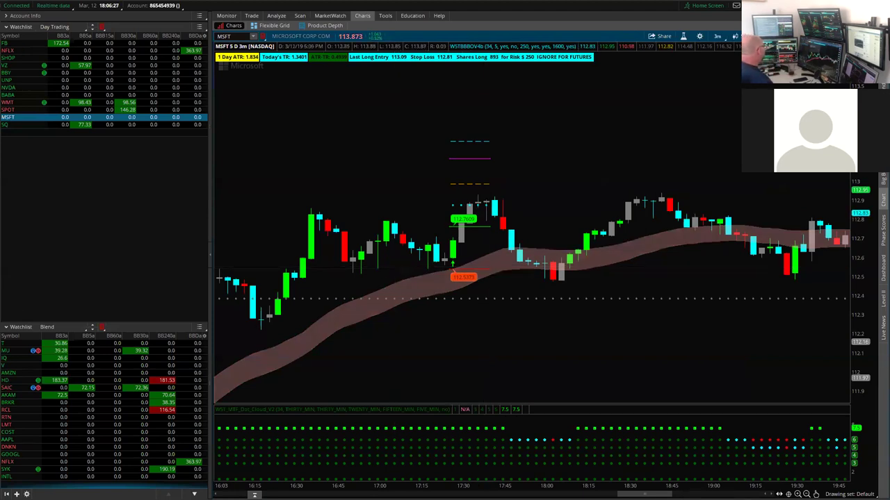
- Bring the futures charts window onto this display, maximize it, and load /CL in its Flexible Grid
{"action": "left_click_drag", "start_coordinate": [0, 63], "coordinate": [638, 8]}
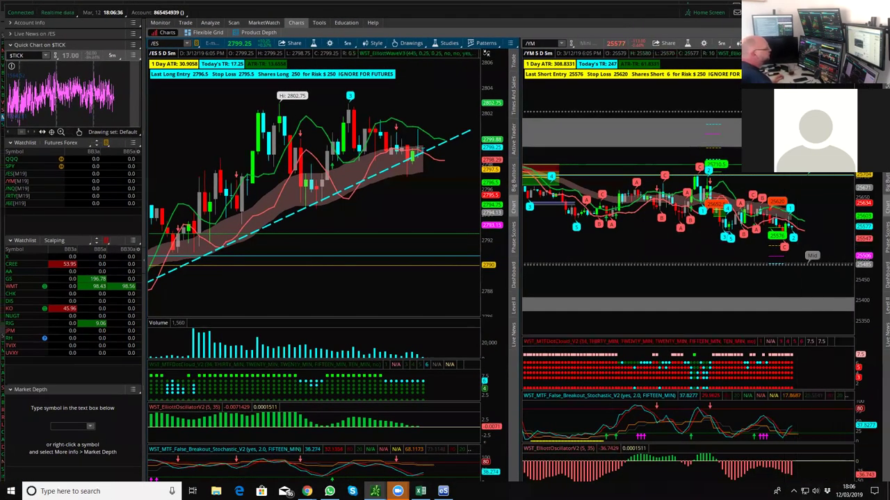
{"action": "key", "text": "super+Up"}
{"action": "left_click", "coordinate": [187, 36]}
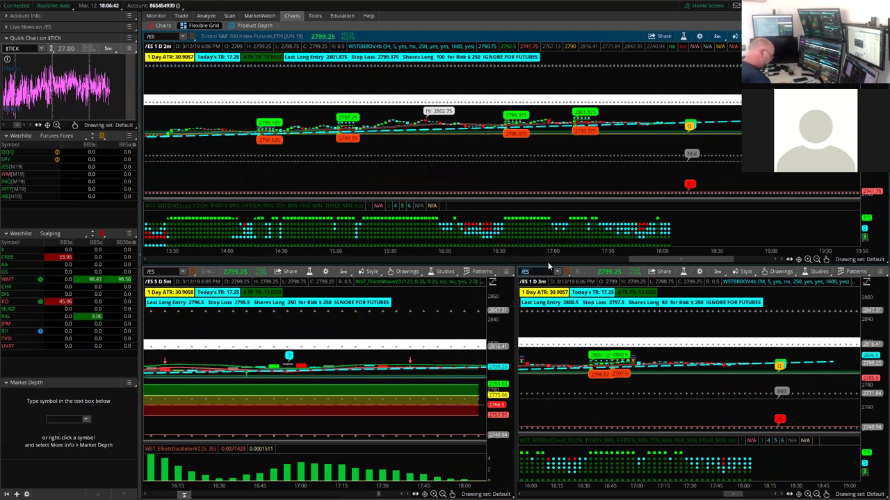
{"action": "type", "text": "/CL"}
{"action": "key", "text": "Return"}
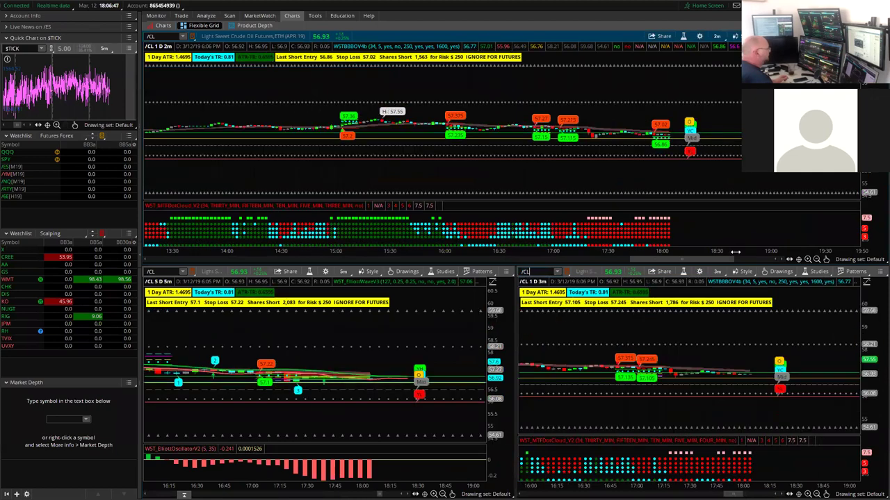
- Maximize the /CL 3-minute chart and enlarge its price scale around the two afternoon short signals
{"action": "left_click", "coordinate": [880, 272]}
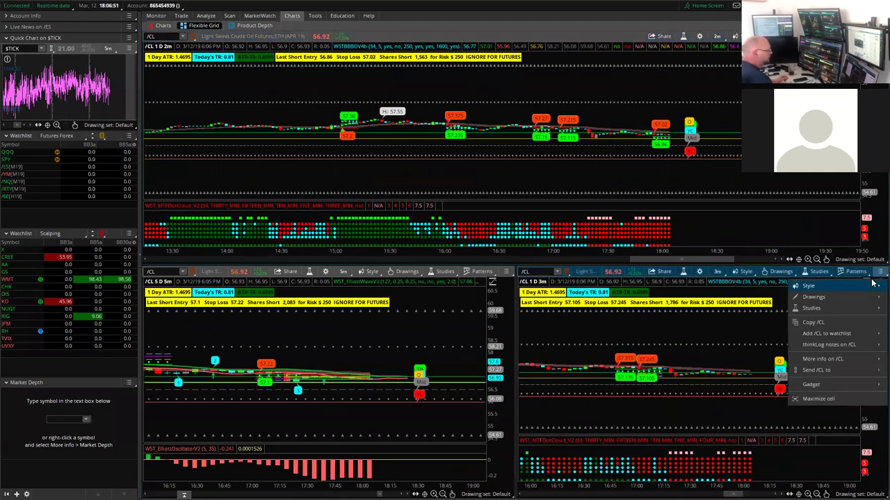
{"action": "left_click", "coordinate": [818, 400]}
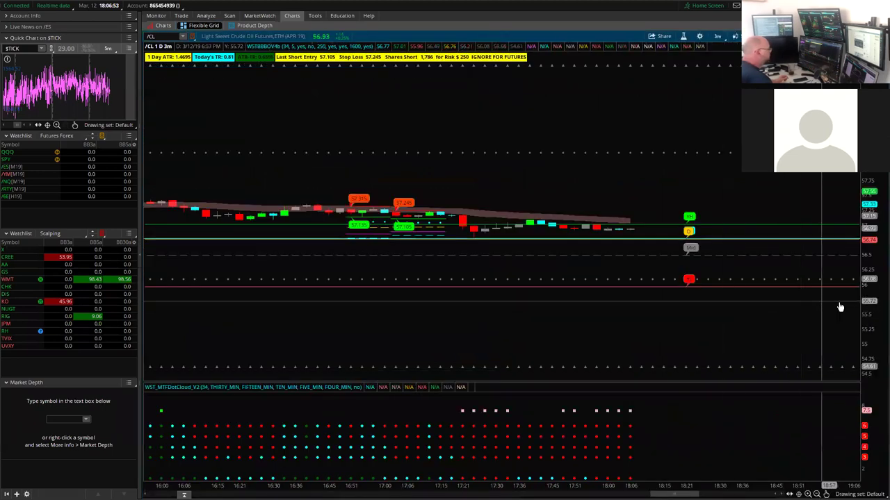
{"action": "left_click_drag", "start_coordinate": [875, 270], "coordinate": [874, 104]}
{"action": "left_click_drag", "start_coordinate": [571, 135], "coordinate": [693, 151]}
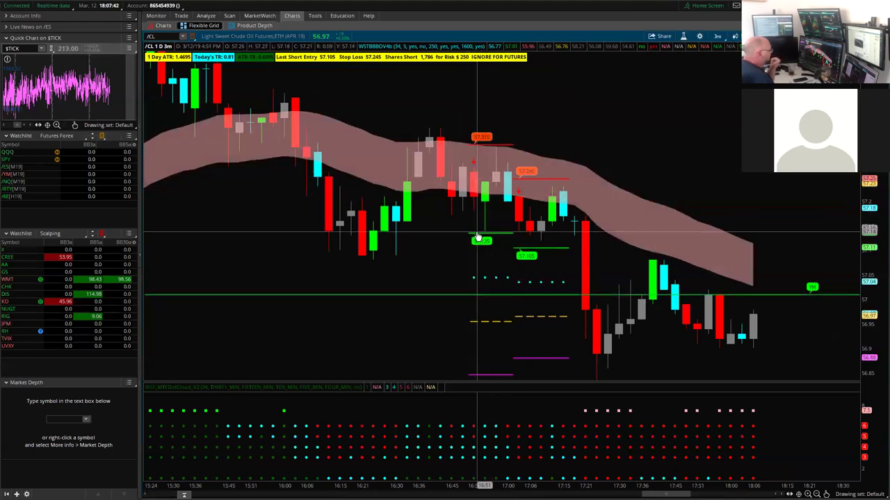
- Examine the entries, stops and target levels of the two /CL 3-minute short signals against the following sell-off
{"action": "left_click_drag", "start_coordinate": [479, 238], "coordinate": [442, 225]}
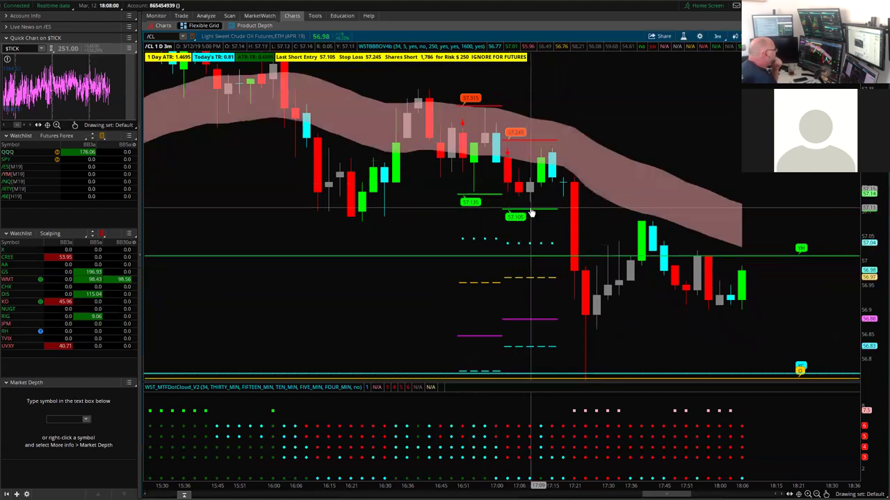
{"action": "left_click_drag", "start_coordinate": [472, 308], "coordinate": [479, 265]}
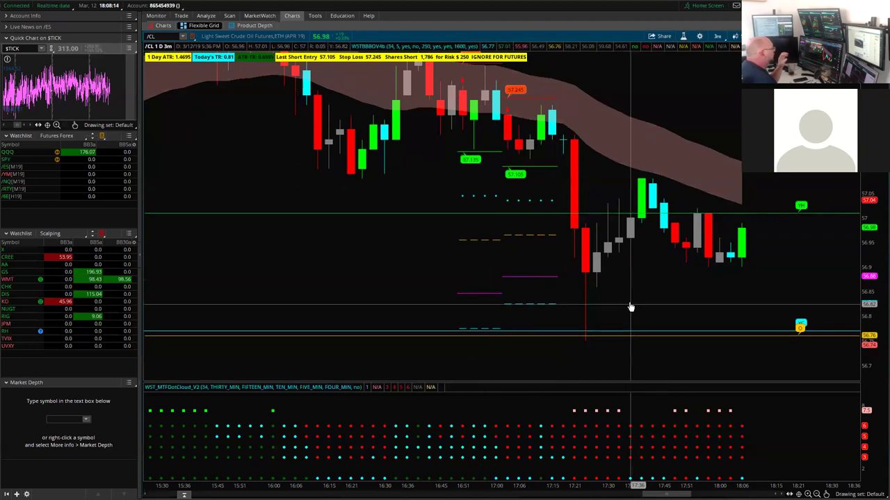
{"action": "left_click_drag", "start_coordinate": [645, 288], "coordinate": [658, 328]}
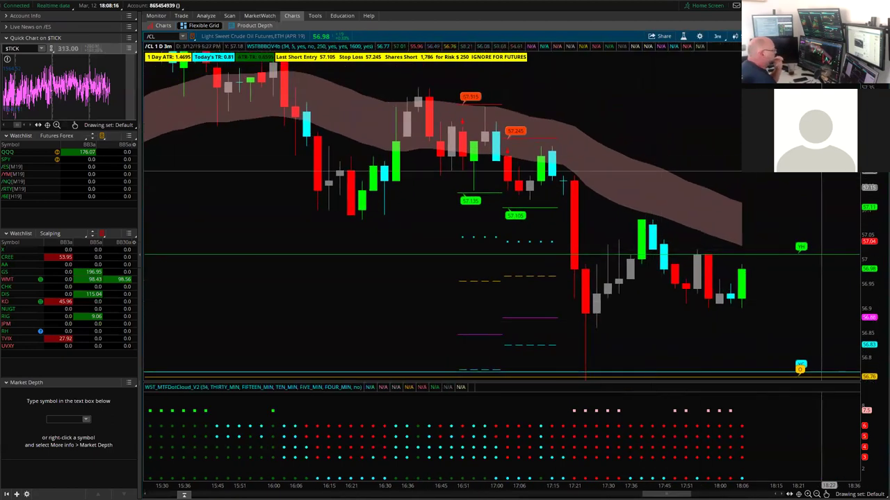
{"action": "left_click_drag", "start_coordinate": [873, 132], "coordinate": [872, 179]}
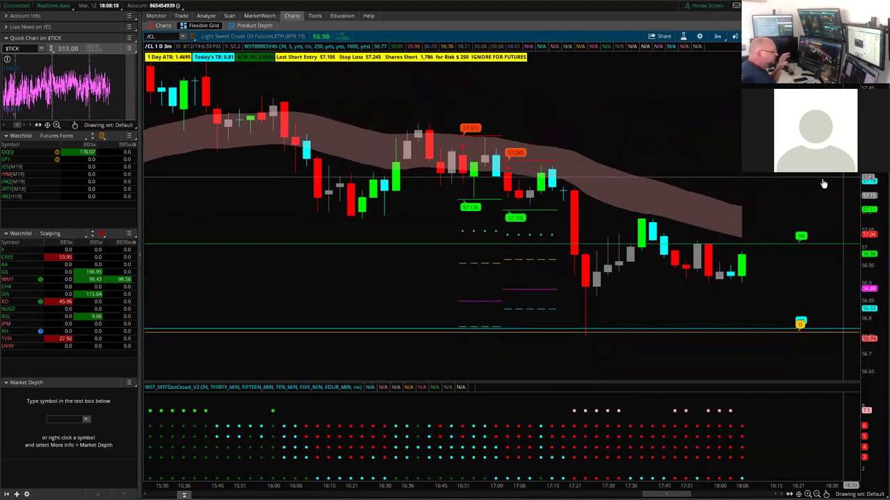
{"action": "left_click_drag", "start_coordinate": [706, 139], "coordinate": [729, 166]}
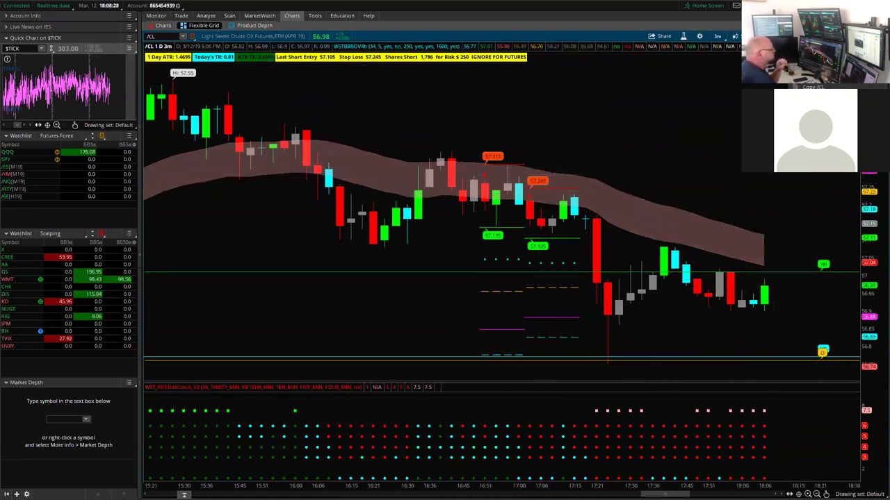
- Restore the /CL grid, then maximize the 5-minute chart to examine its short signal and following price action
{"action": "left_click", "coordinate": [820, 69]}
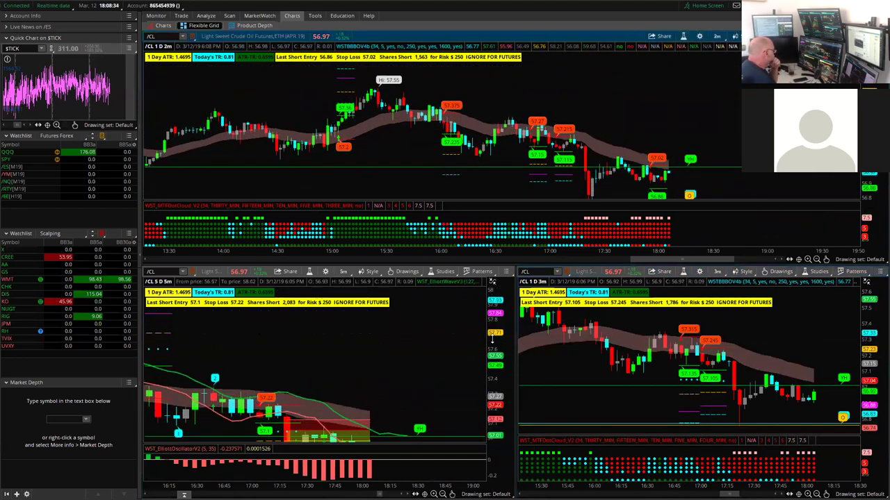
{"action": "left_click", "coordinate": [506, 271]}
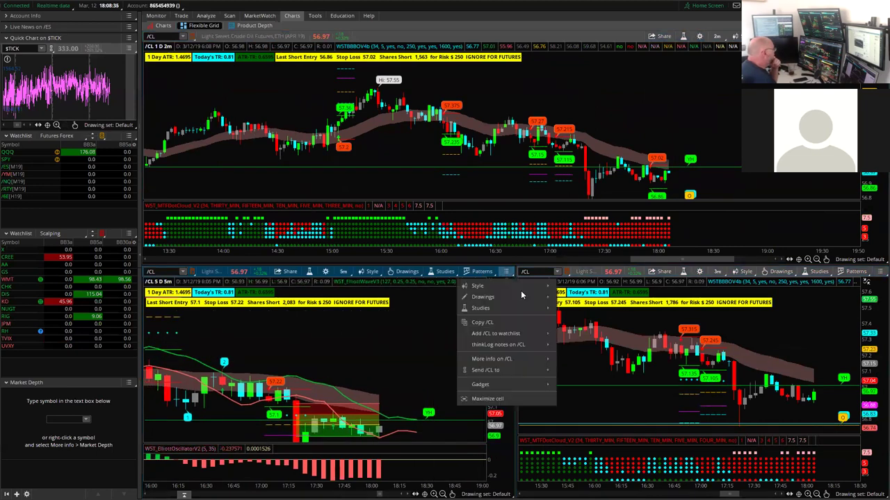
{"action": "left_click", "coordinate": [483, 399]}
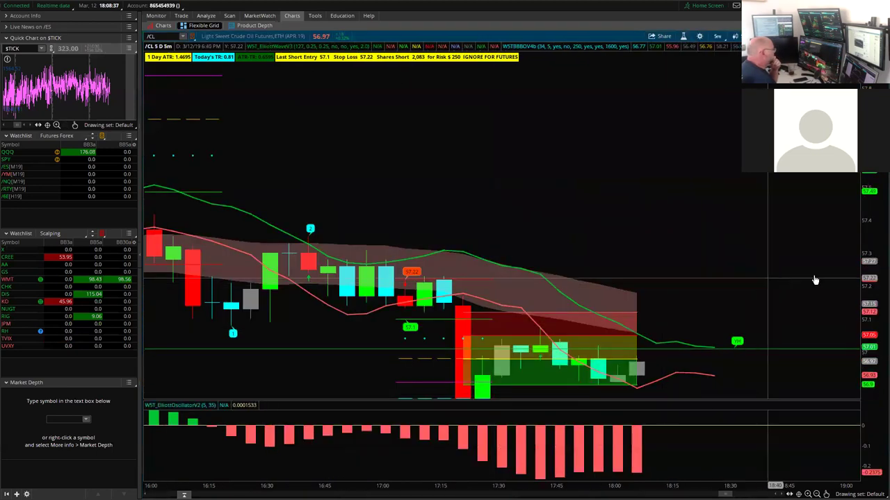
{"action": "left_click_drag", "start_coordinate": [874, 281], "coordinate": [875, 251]}
{"action": "left_click_drag", "start_coordinate": [725, 250], "coordinate": [784, 93]}
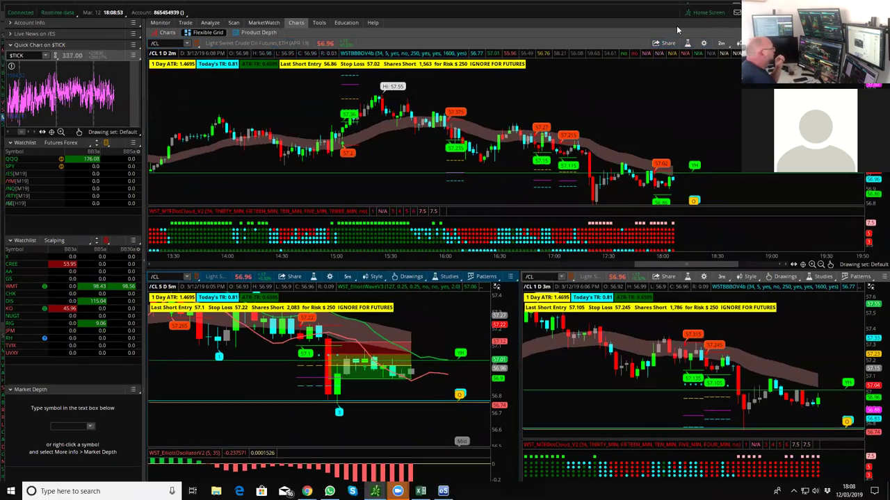
- Switch back to the stock charts window and load SQ from the Day Trading watchlist, framing the Mar 12 open
{"action": "key", "text": "alt+Tab"}
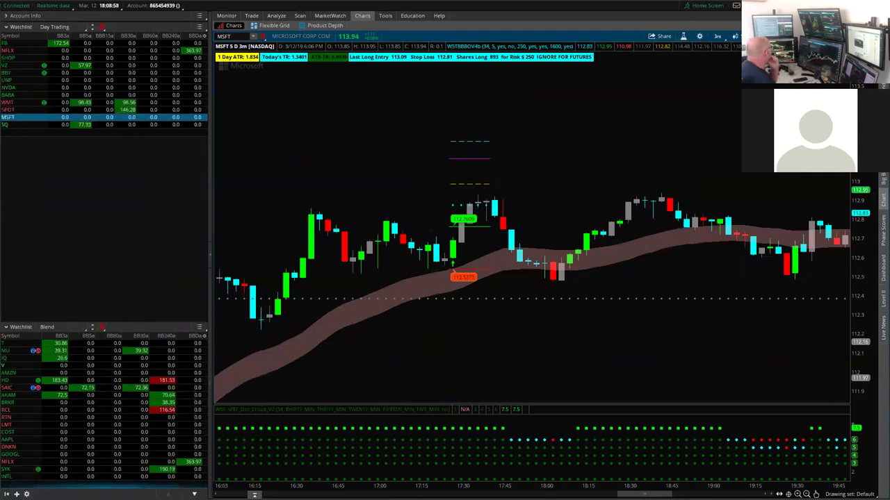
{"action": "left_click", "coordinate": [83, 125]}
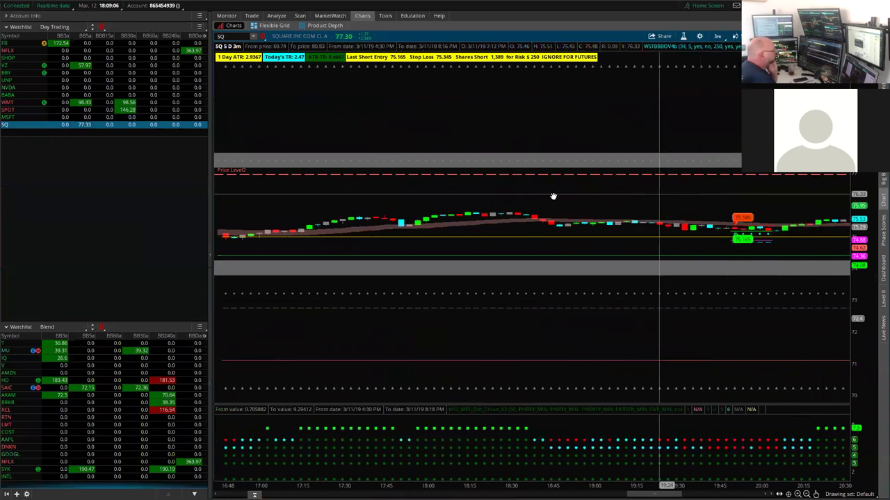
{"action": "left_click_drag", "start_coordinate": [799, 306], "coordinate": [549, 306]}
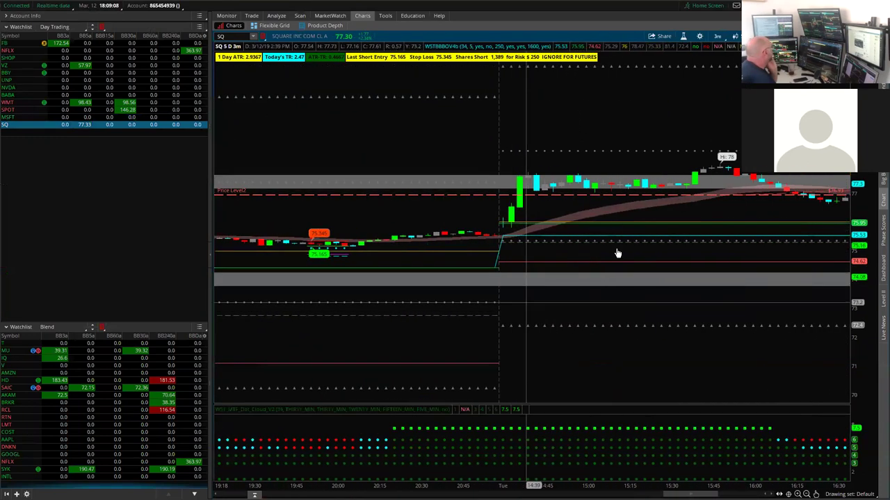
- Restore the side-by-side layout of the SQ 5-minute and 3-minute charts
{"action": "left_click", "coordinate": [882, 37]}
{"action": "mouse_move", "coordinate": [834, 149]}
{"action": "left_click", "coordinate": [813, 76]}
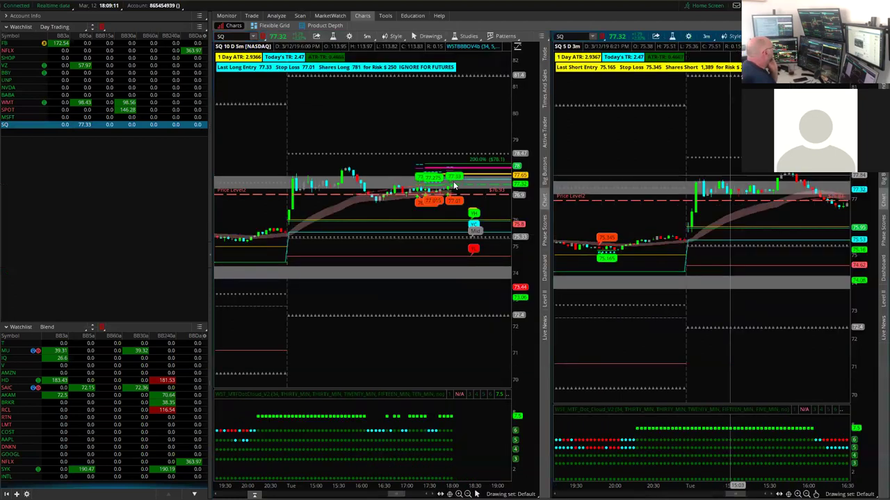
- Maximize the SQ 5-minute chart from the side-by-side layout
{"action": "left_click_drag", "start_coordinate": [525, 167], "coordinate": [530, 76]}
{"action": "left_click", "coordinate": [541, 40]}
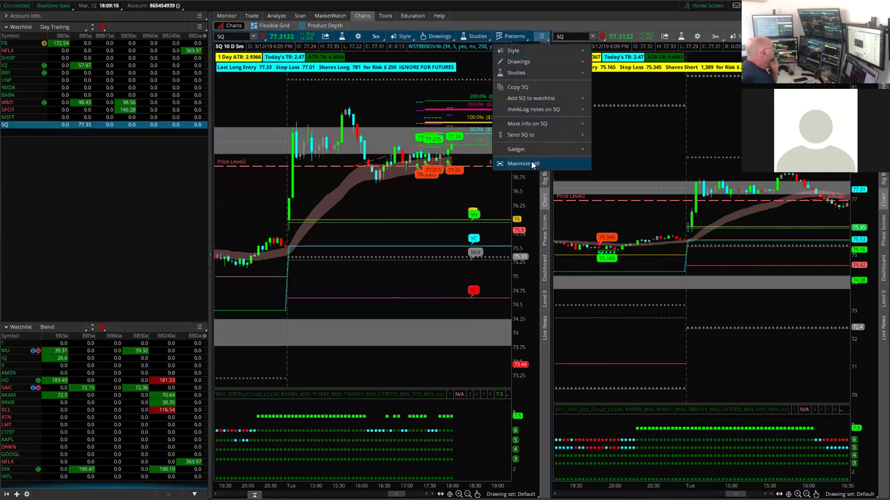
{"action": "left_click", "coordinate": [533, 165]}
- Examine the three SQ 5-minute long signals after 17:15, comparing their entries, stops and target levels with price and the cloud
{"action": "left_click_drag", "start_coordinate": [858, 236], "coordinate": [697, 229]}
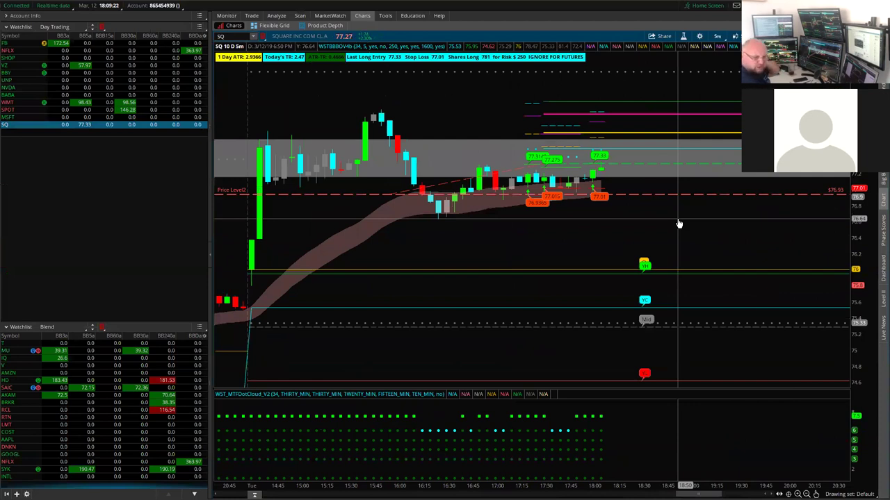
{"action": "left_click_drag", "start_coordinate": [748, 233], "coordinate": [733, 256]}
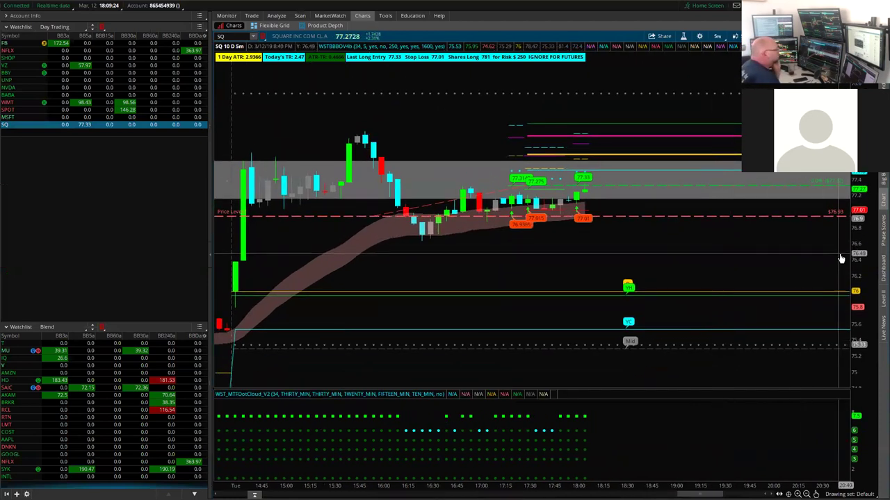
{"action": "left_click_drag", "start_coordinate": [856, 264], "coordinate": [864, 194]}
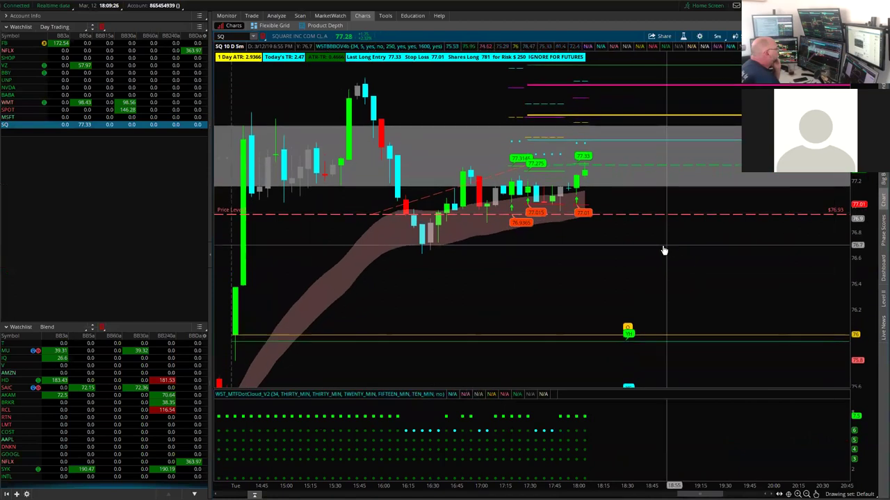
{"action": "left_click_drag", "start_coordinate": [665, 251], "coordinate": [709, 268]}
{"action": "left_click_drag", "start_coordinate": [702, 485], "coordinate": [644, 484]}
{"action": "left_click_drag", "start_coordinate": [640, 313], "coordinate": [713, 336]}
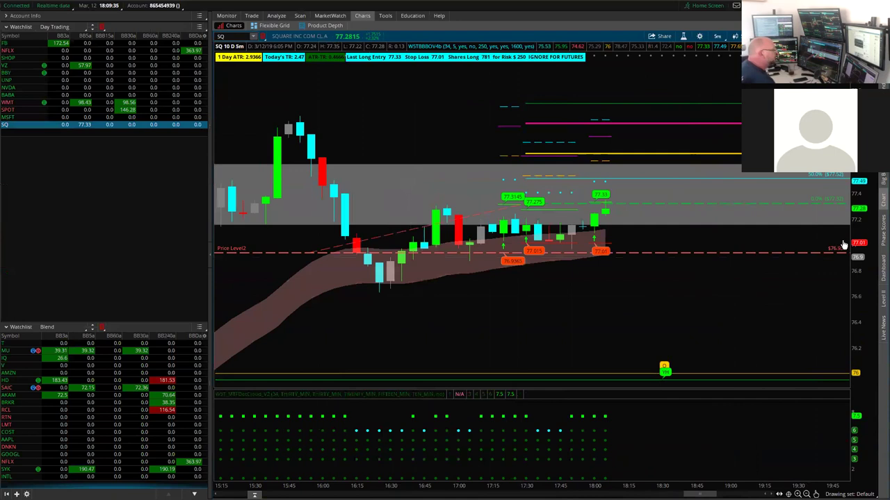
{"action": "left_click_drag", "start_coordinate": [859, 276], "coordinate": [861, 252]}
{"action": "left_click_drag", "start_coordinate": [782, 280], "coordinate": [772, 316]}
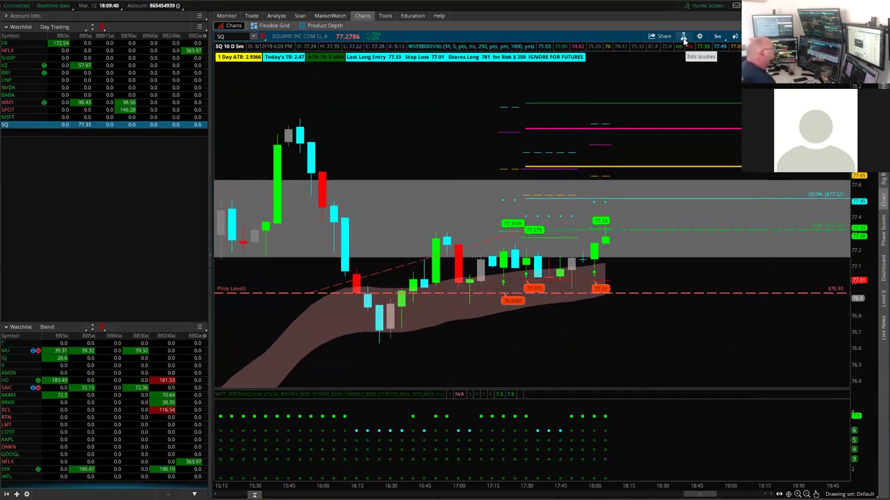
- Set enable bbo price bubbles and stop cloud filter to No in the SQ chart's WSTBBBOV4b study
{"action": "left_click", "coordinate": [684, 38]}
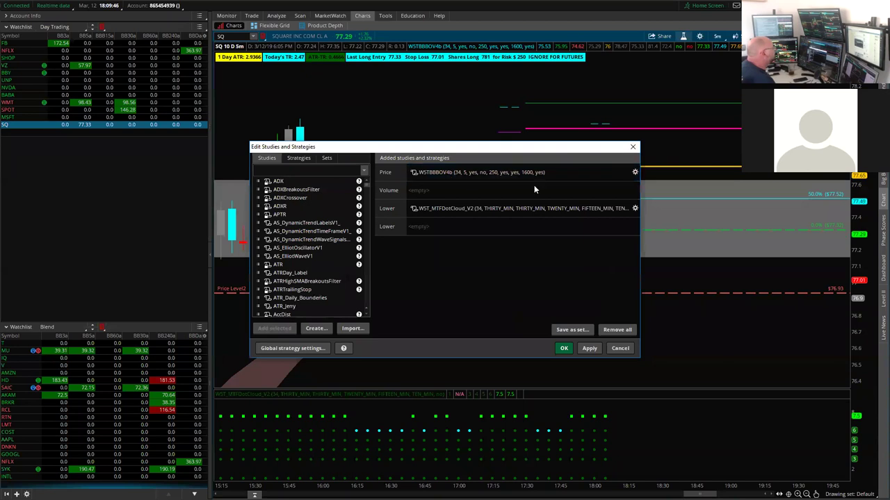
{"action": "left_click", "coordinate": [634, 173]}
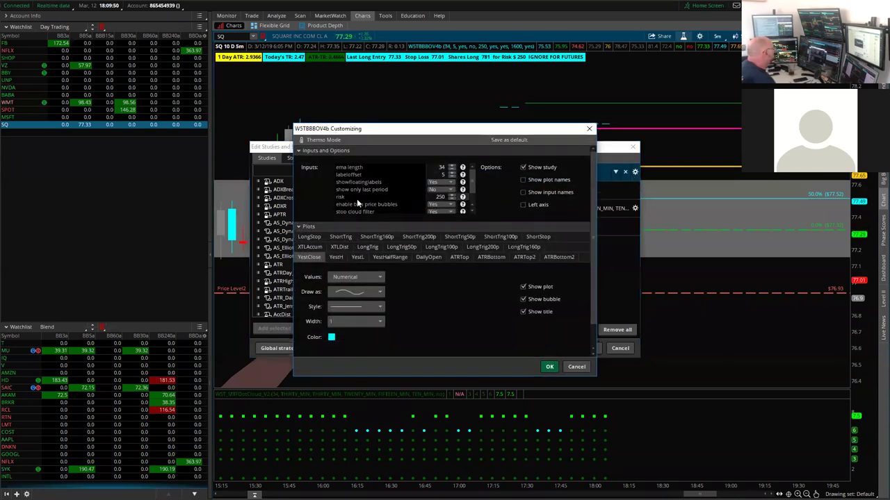
{"action": "left_click", "coordinate": [450, 207]}
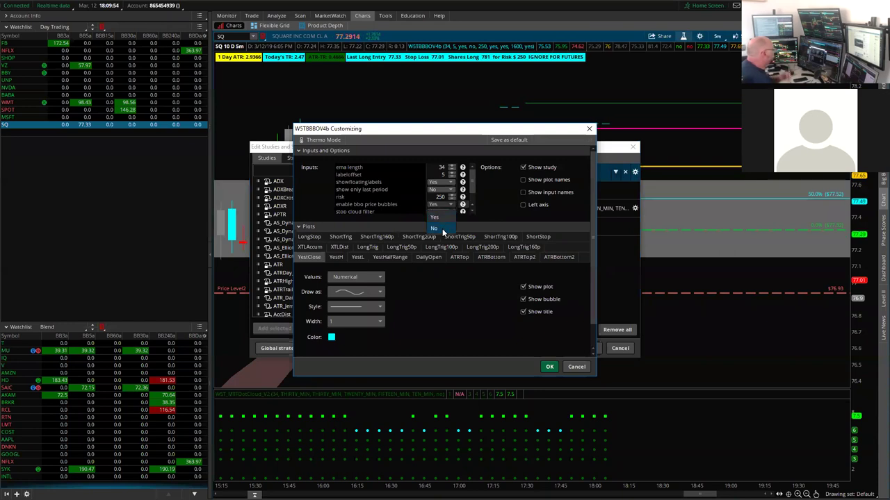
{"action": "left_click", "coordinate": [441, 229]}
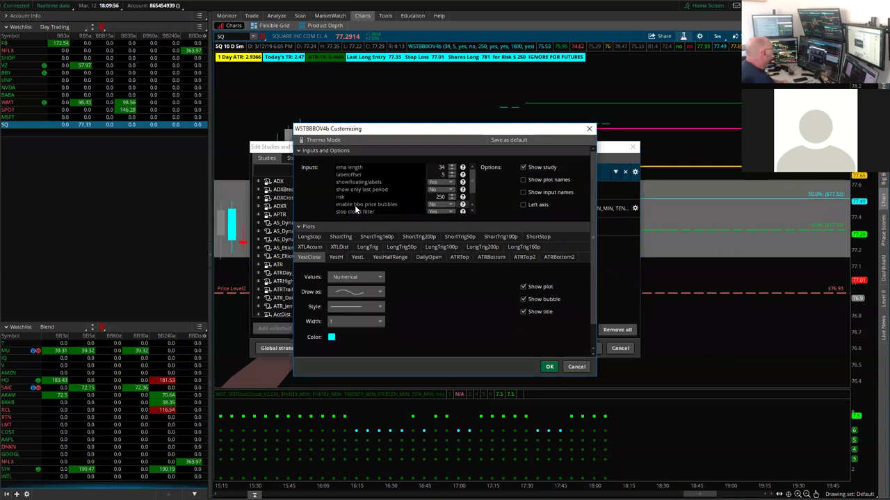
{"action": "scroll", "coordinate": [415, 196], "scroll_direction": "down", "scroll_amount": 2}
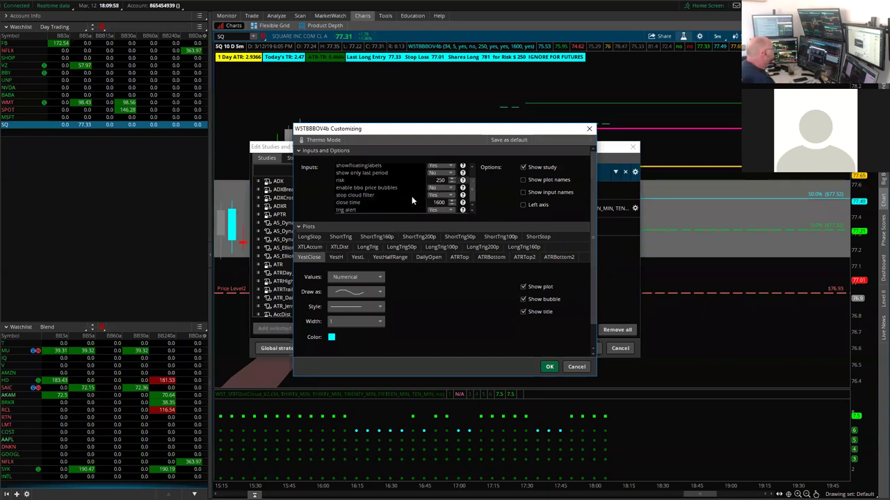
{"action": "left_click", "coordinate": [448, 196]}
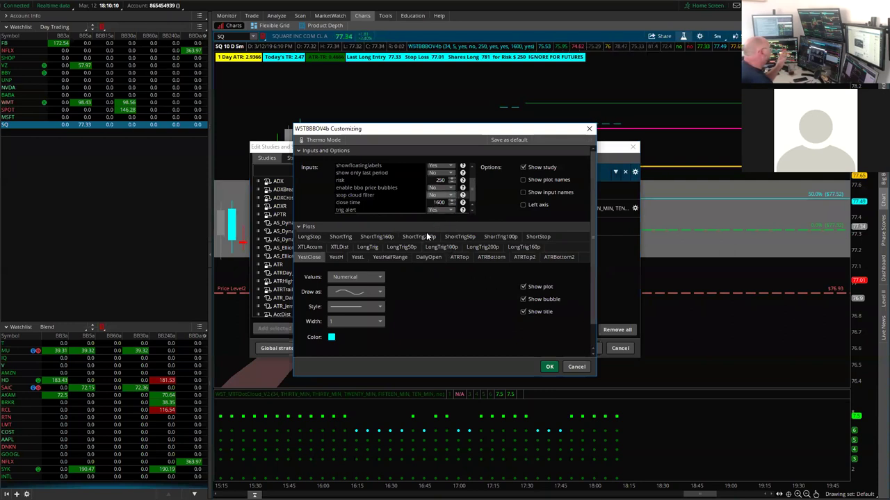
{"action": "left_click", "coordinate": [449, 212]}
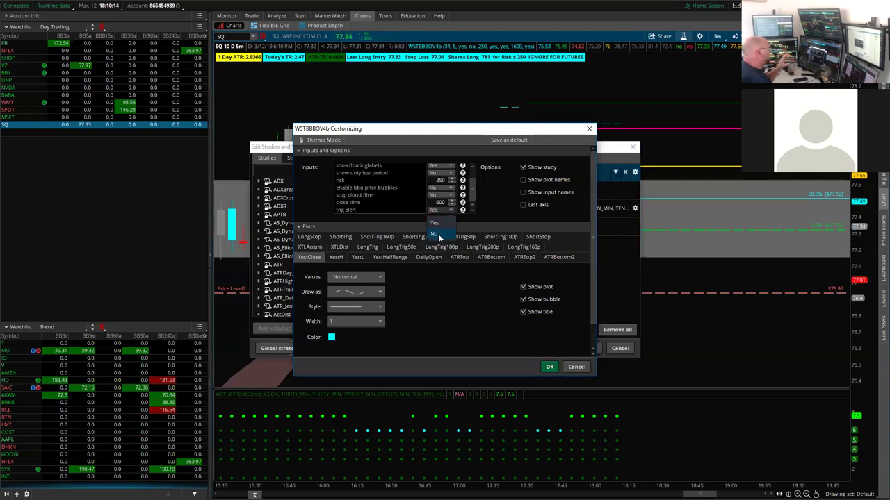
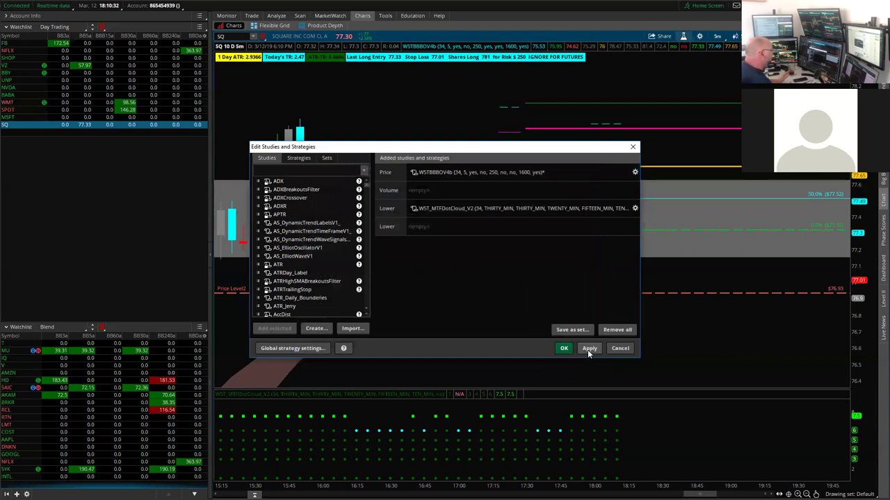
{"action": "left_click", "coordinate": [563, 349]}
- Examine the SQ 5-minute long signals with the cloud filter off, including the breakout near 15:35 and its targets
{"action": "left_click_drag", "start_coordinate": [557, 296], "coordinate": [677, 318]}
{"action": "left_click_drag", "start_coordinate": [396, 355], "coordinate": [644, 354]}
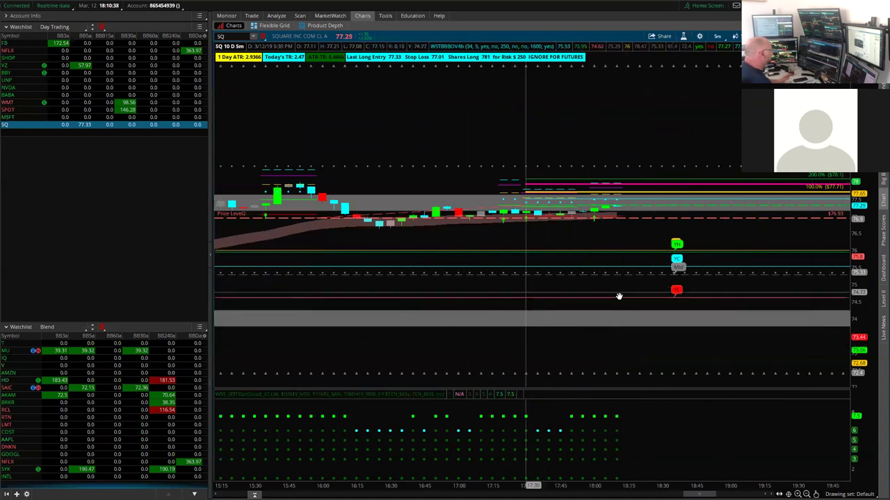
{"action": "left_click_drag", "start_coordinate": [619, 296], "coordinate": [727, 302]}
{"action": "left_click_drag", "start_coordinate": [861, 306], "coordinate": [875, 198]}
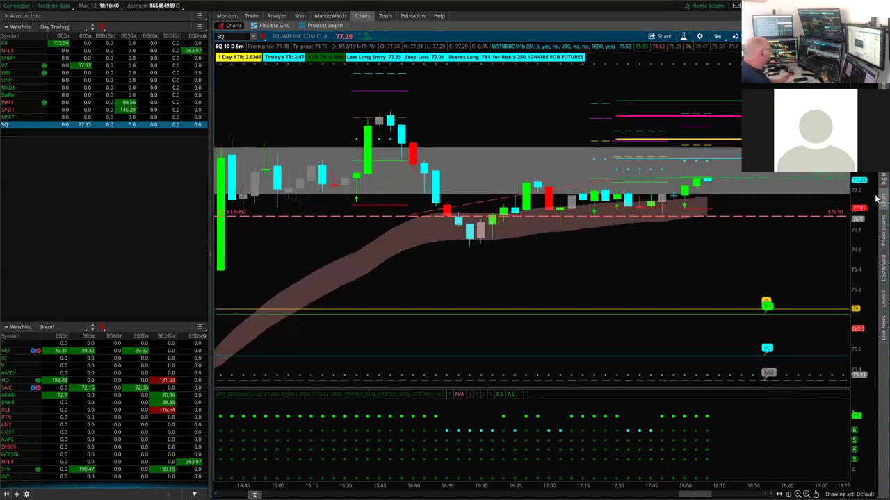
{"action": "left_click_drag", "start_coordinate": [563, 272], "coordinate": [685, 327]}
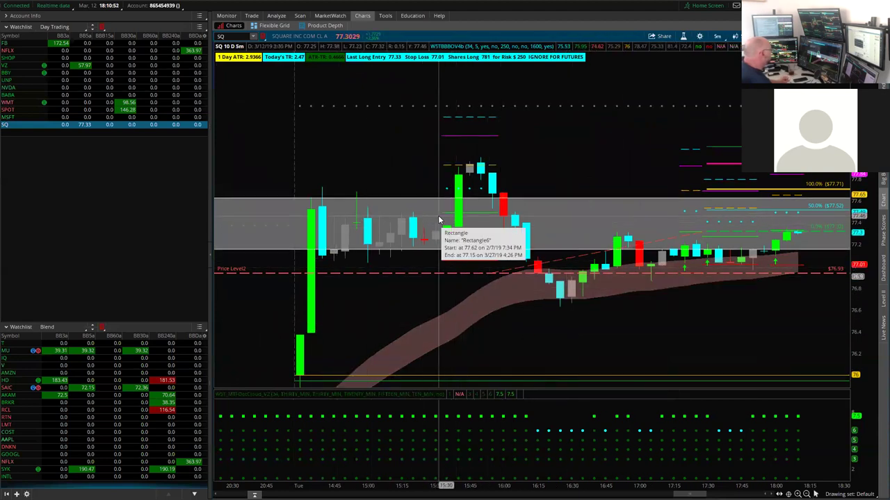
{"action": "left_click_drag", "start_coordinate": [579, 153], "coordinate": [462, 157]}
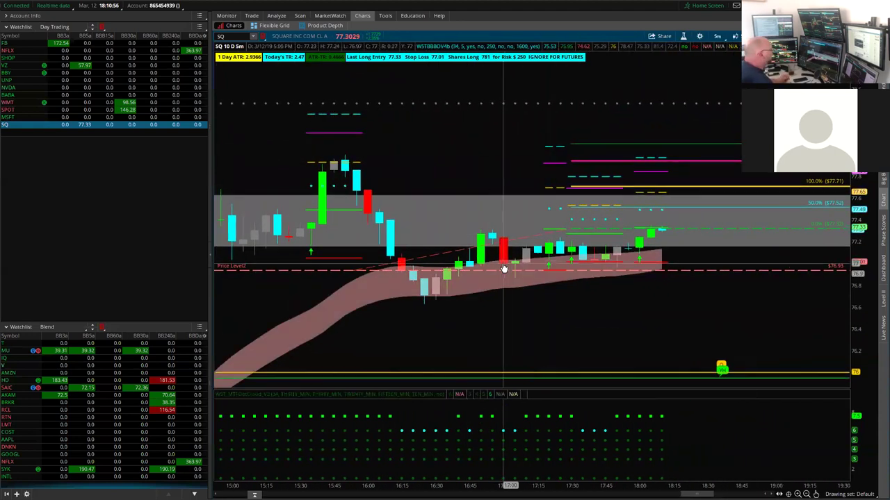
- Set enable bbo price bubbles and stop cloud filter to Yes in the WSTBBBOV4b study and hide its YestClose plot
{"action": "left_click", "coordinate": [683, 37]}
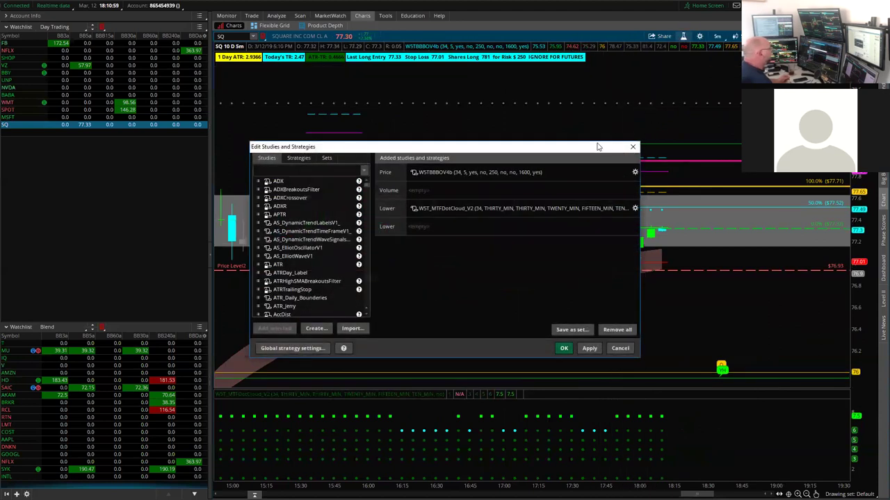
{"action": "left_click", "coordinate": [634, 172]}
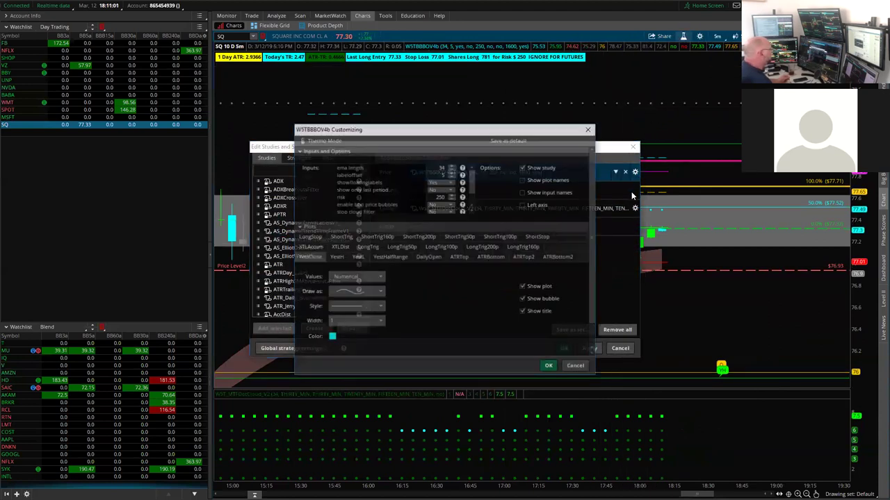
{"action": "left_click", "coordinate": [450, 212]}
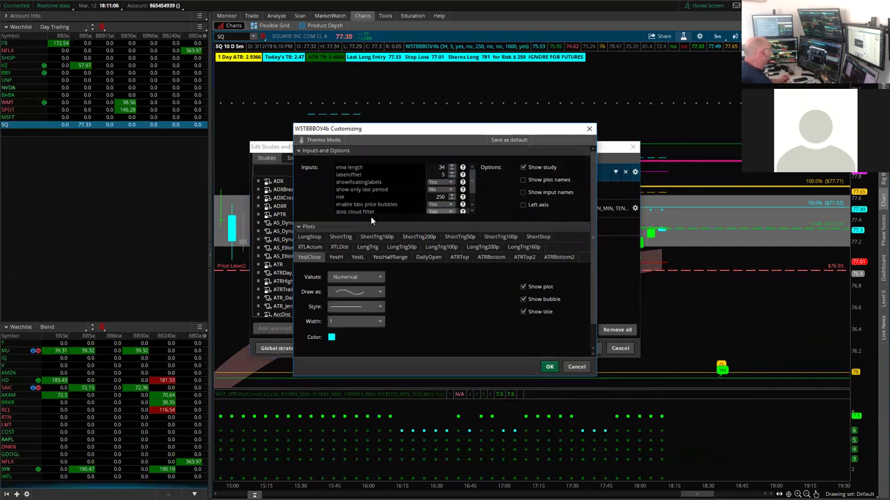
{"action": "scroll", "coordinate": [415, 202], "scroll_direction": "down", "scroll_amount": 1}
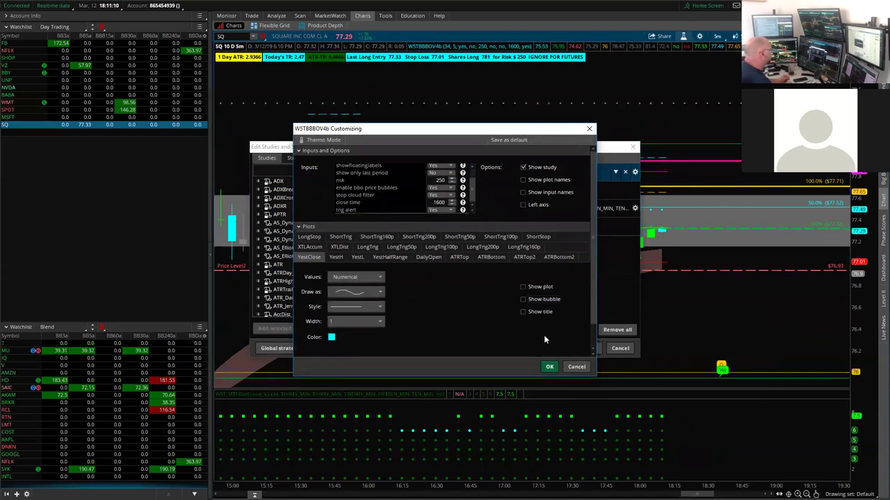
{"action": "left_click", "coordinate": [549, 367]}
{"action": "left_click", "coordinate": [587, 349]}
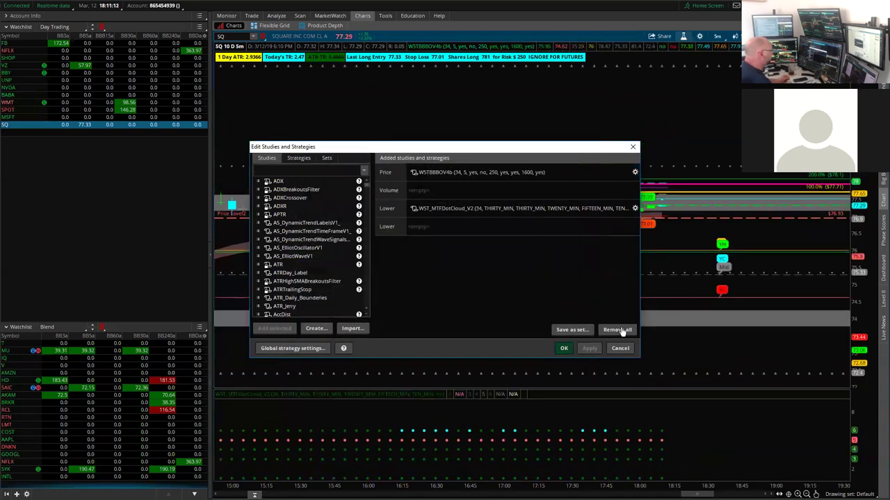
{"action": "left_click", "coordinate": [564, 348]}
- Examine the latest SQ 5-minute long entries and stops with the cloud filter on again
{"action": "left_click_drag", "start_coordinate": [853, 238], "coordinate": [854, 159]}
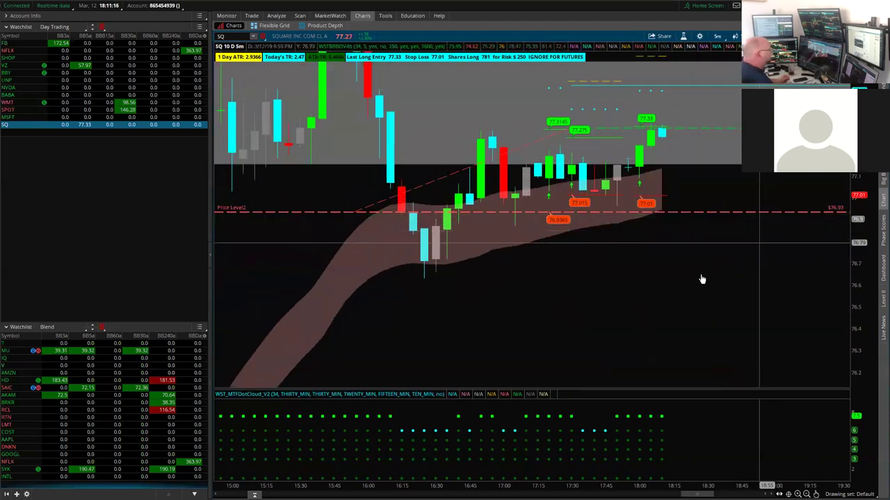
{"action": "left_click_drag", "start_coordinate": [715, 273], "coordinate": [579, 335]}
{"action": "left_click_drag", "start_coordinate": [867, 196], "coordinate": [862, 232]}
{"action": "left_click_drag", "start_coordinate": [677, 316], "coordinate": [567, 329]}
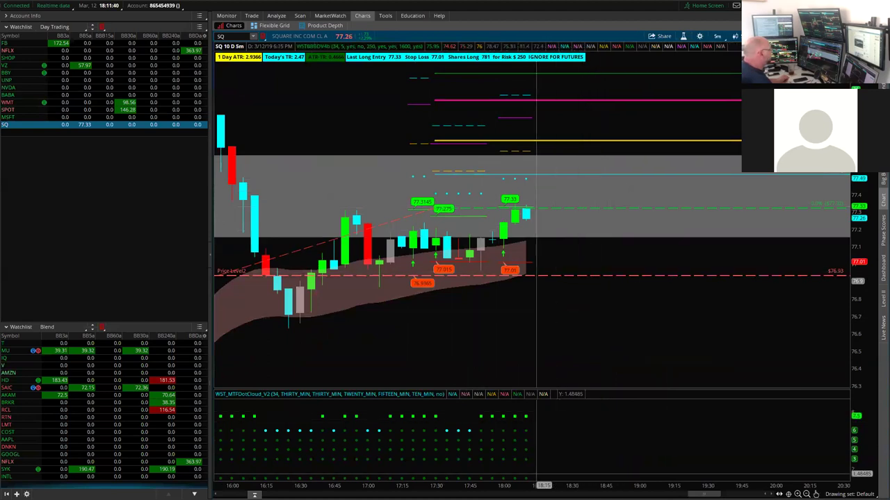
{"action": "left_click_drag", "start_coordinate": [688, 494], "coordinate": [664, 494]}
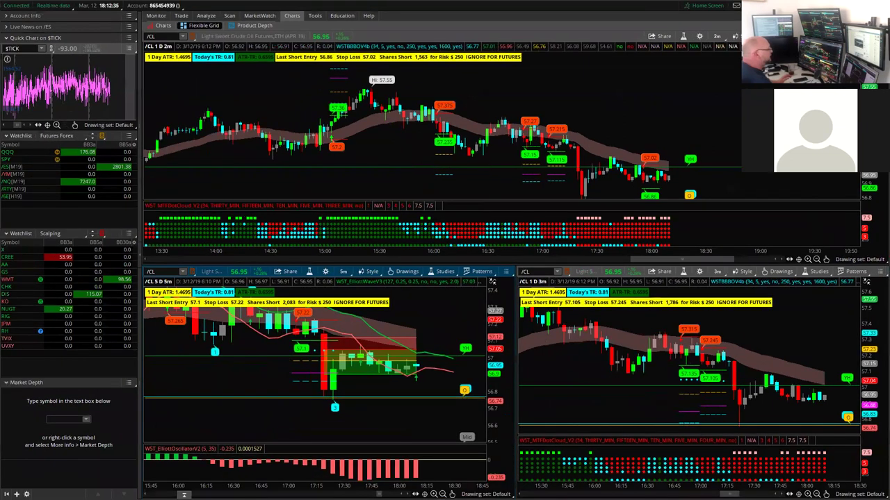
- Maximize the /CL 2-minute chart in the futures window and change its timeframe to 1 minute
{"action": "left_click", "coordinate": [866, 47]}
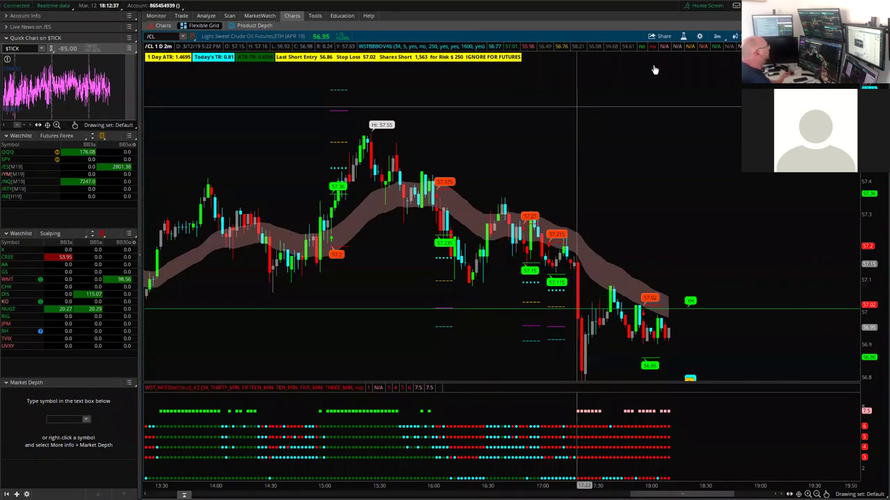
{"action": "left_click", "coordinate": [725, 36]}
{"action": "left_click", "coordinate": [706, 68]}
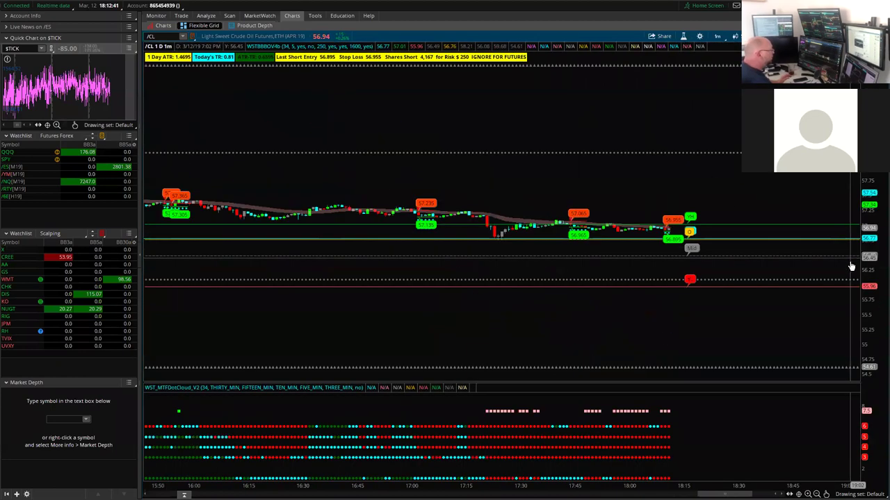
- Examine the /CL 1-minute long and short signals between about 13:15 and 14:35 against their stops and targets
{"action": "left_click_drag", "start_coordinate": [876, 251], "coordinate": [876, 161]}
{"action": "left_click_drag", "start_coordinate": [429, 175], "coordinate": [693, 253]}
{"action": "left_click_drag", "start_coordinate": [477, 328], "coordinate": [673, 211]}
{"action": "left_click_drag", "start_coordinate": [502, 267], "coordinate": [652, 340]}
{"action": "left_click_drag", "start_coordinate": [593, 345], "coordinate": [563, 327]}
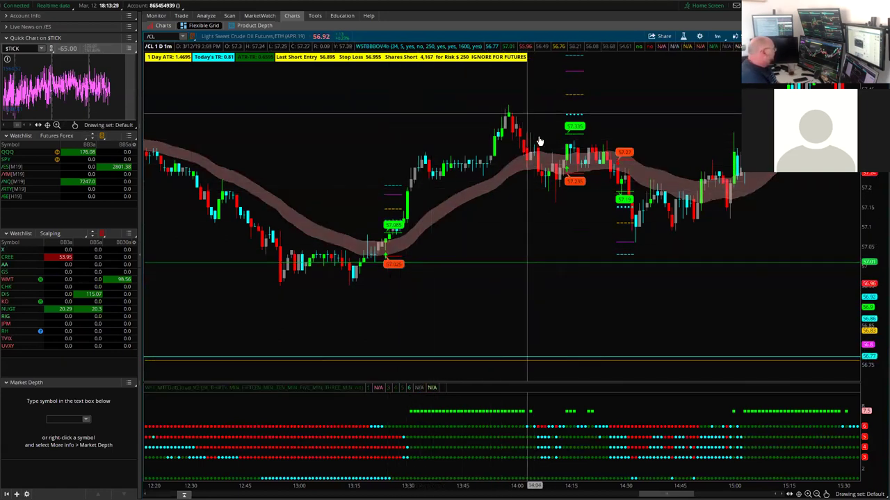
{"action": "left_click_drag", "start_coordinate": [574, 227], "coordinate": [507, 221]}
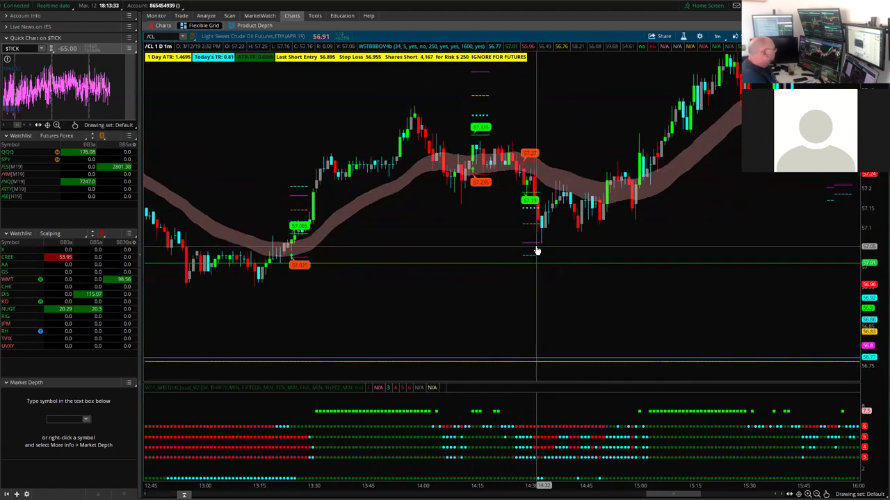
- Examine the /CL 1-minute short signals from about 15:55 to 18:10 against their stops, targets and the sell-off
{"action": "left_click_drag", "start_coordinate": [721, 232], "coordinate": [501, 292]}
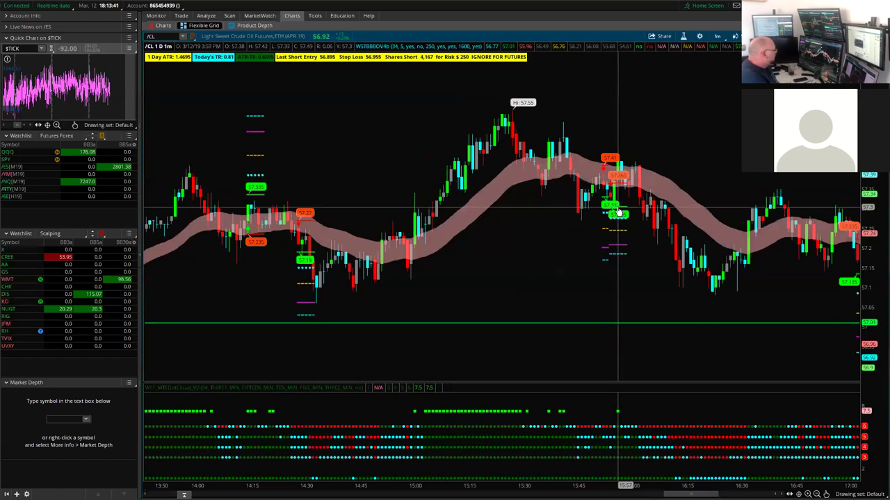
{"action": "left_click_drag", "start_coordinate": [777, 303], "coordinate": [620, 252]}
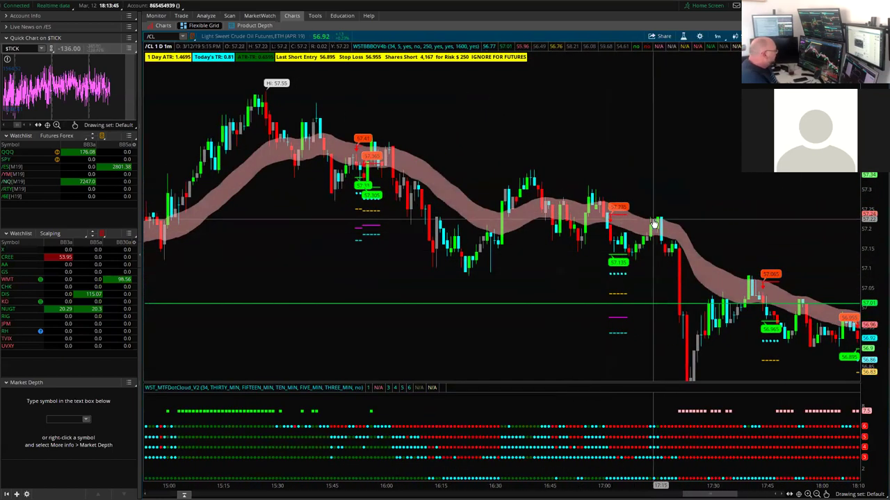
{"action": "left_click_drag", "start_coordinate": [656, 351], "coordinate": [633, 284]}
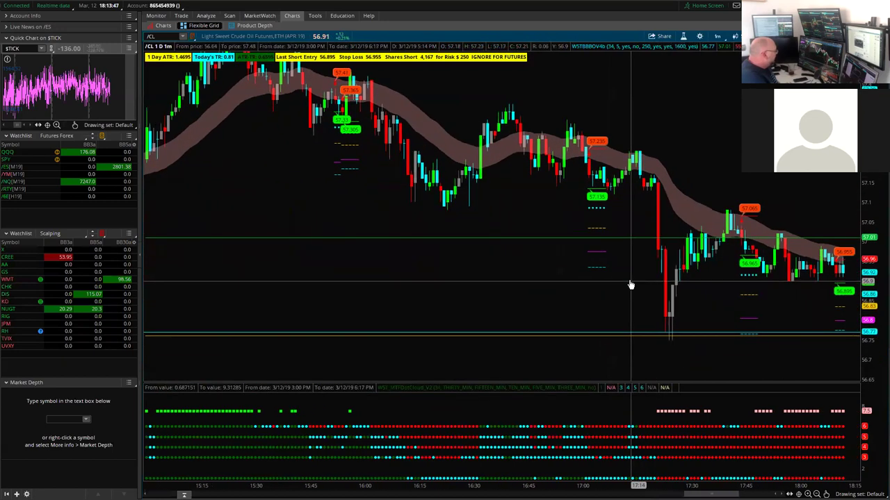
{"action": "left_click_drag", "start_coordinate": [697, 308], "coordinate": [565, 308]}
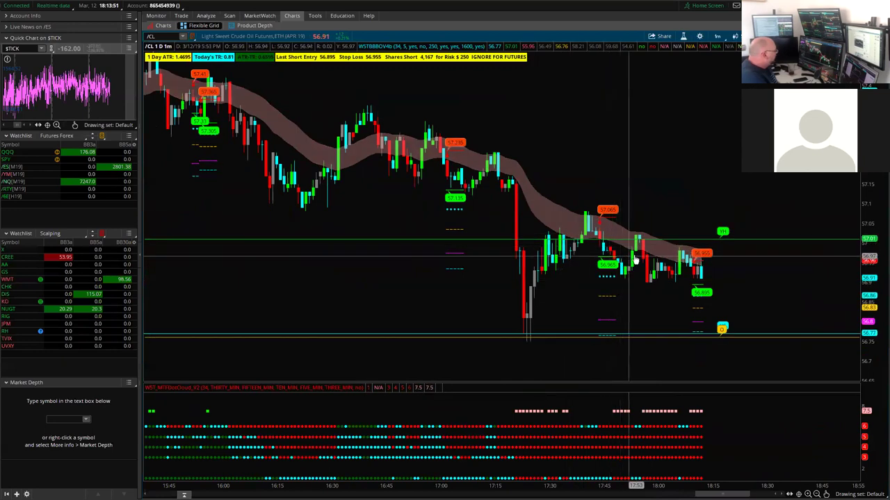
{"action": "left_click_drag", "start_coordinate": [660, 313], "coordinate": [585, 284]}
{"action": "left_click_drag", "start_coordinate": [866, 325], "coordinate": [866, 287]}
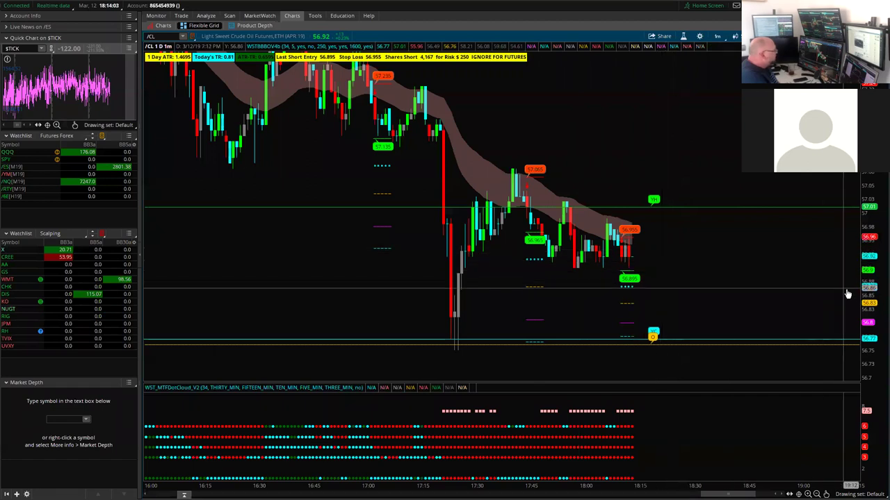
- Restore the futures chart grid and set the maximized /CL chart's aggregation period to 2 minutes
{"action": "left_click_drag", "start_coordinate": [876, 295], "coordinate": [876, 284]}
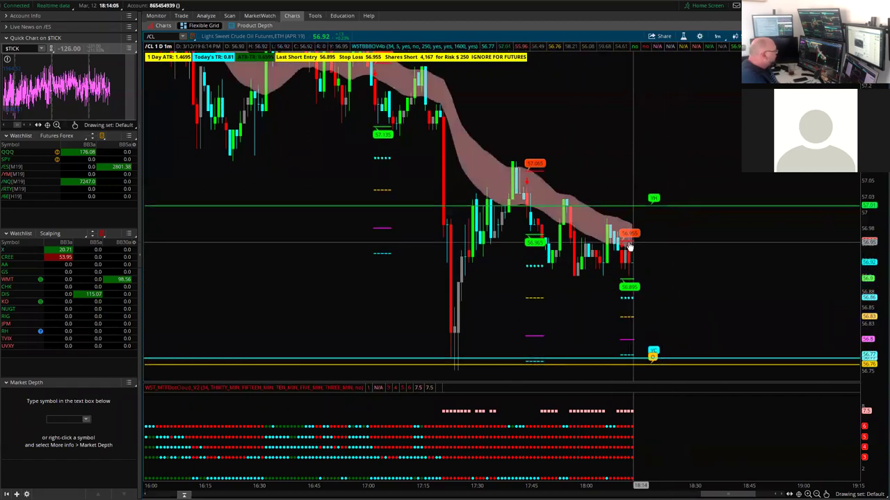
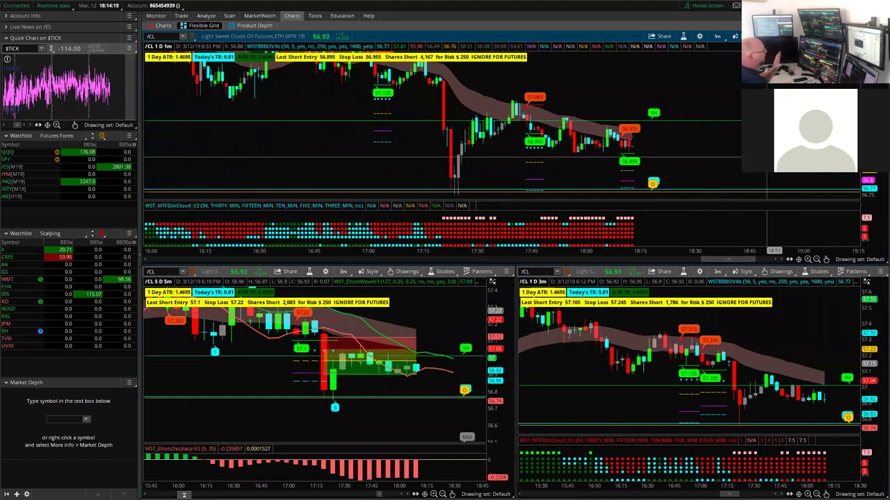
{"action": "left_click", "coordinate": [717, 37]}
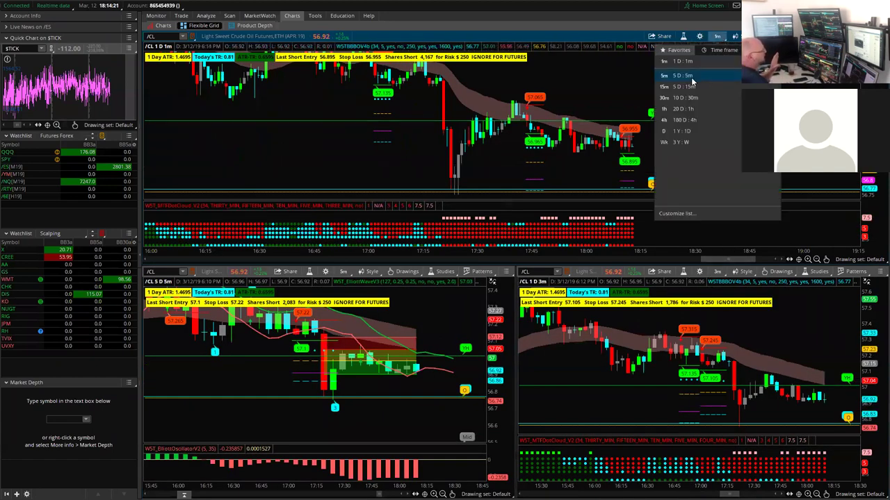
{"action": "left_click", "coordinate": [723, 50]}
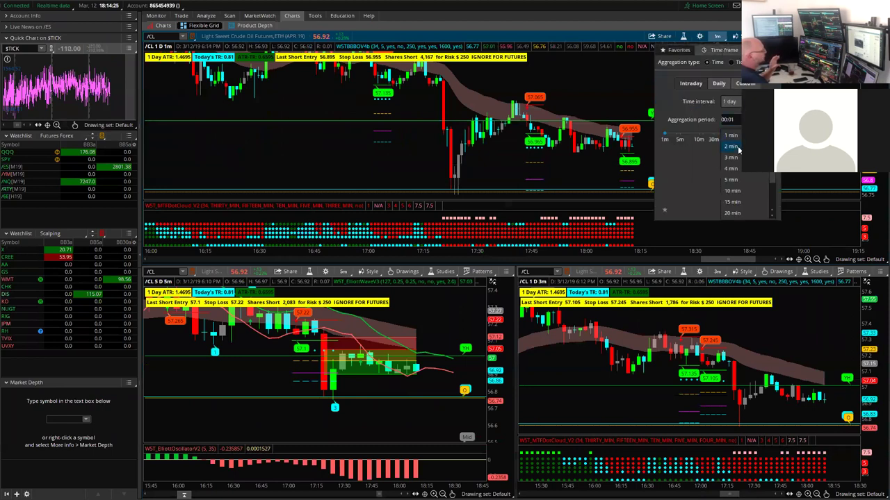
{"action": "left_click", "coordinate": [735, 210]}
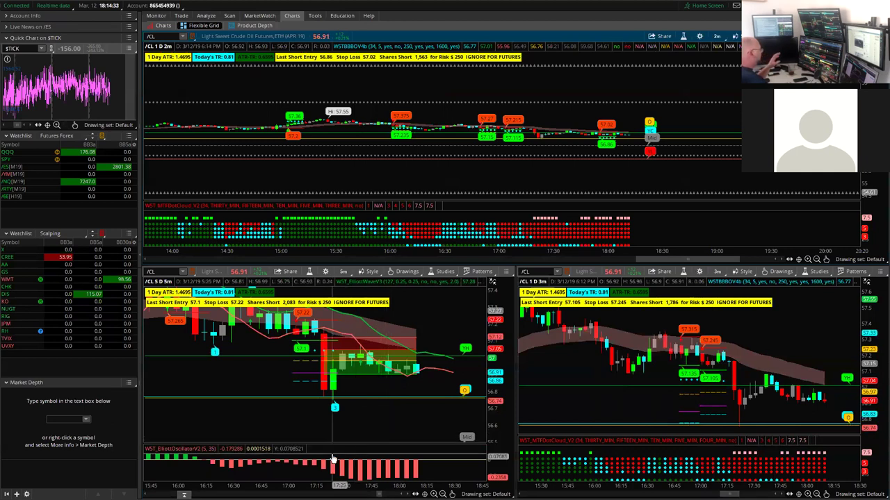
- Examine the /CL 5-minute short signals between about 14:00 and 18:10 against the cloud and the sell-off
{"action": "left_click_drag", "start_coordinate": [259, 485], "coordinate": [362, 485]}
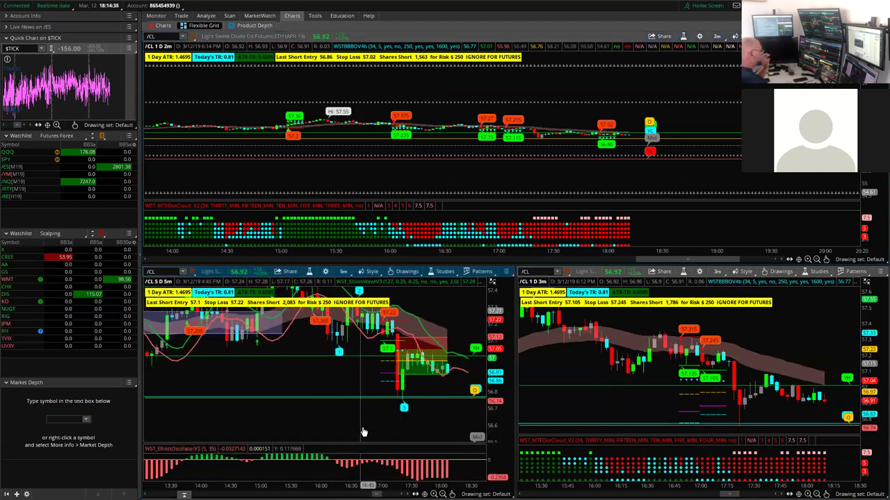
{"action": "left_click_drag", "start_coordinate": [371, 419], "coordinate": [357, 437]}
{"action": "left_click_drag", "start_coordinate": [495, 321], "coordinate": [476, 381]}
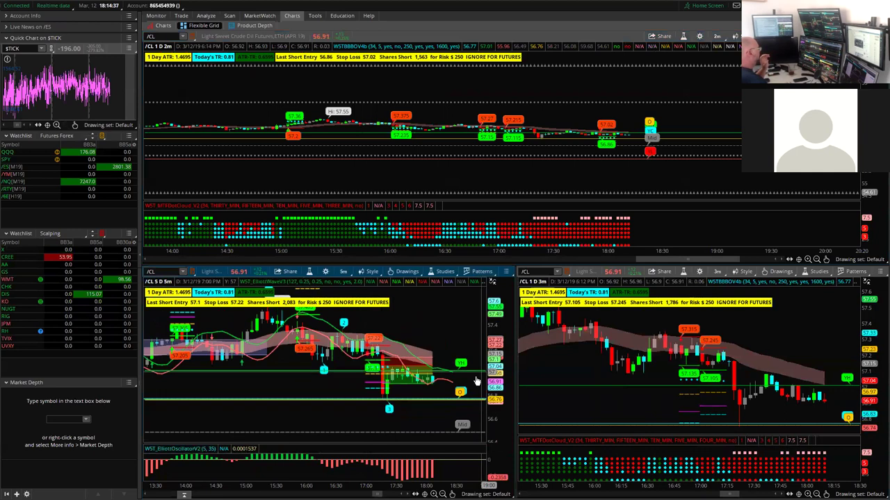
{"action": "left_click_drag", "start_coordinate": [372, 424], "coordinate": [318, 414]}
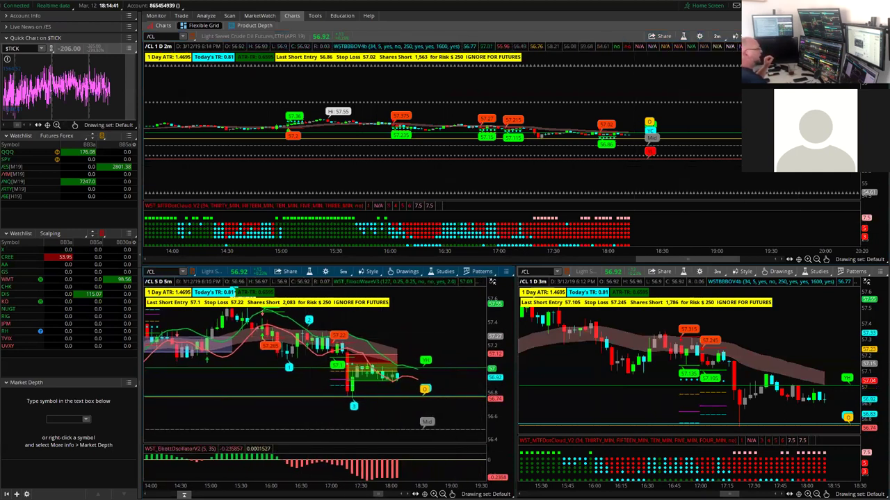
- Examine the /CL 2-minute short signals from about 16:00 to 18:15 with their stops and target levels
{"action": "left_click_drag", "start_coordinate": [869, 167], "coordinate": [869, 118]}
{"action": "left_click_drag", "start_coordinate": [705, 124], "coordinate": [697, 64]}
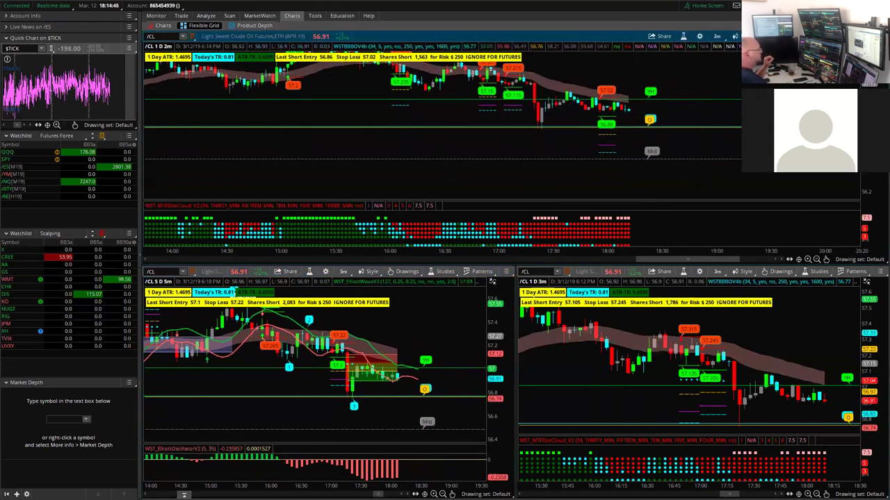
{"action": "left_click_drag", "start_coordinate": [868, 150], "coordinate": [869, 111]}
{"action": "left_click_drag", "start_coordinate": [681, 101], "coordinate": [692, 146]}
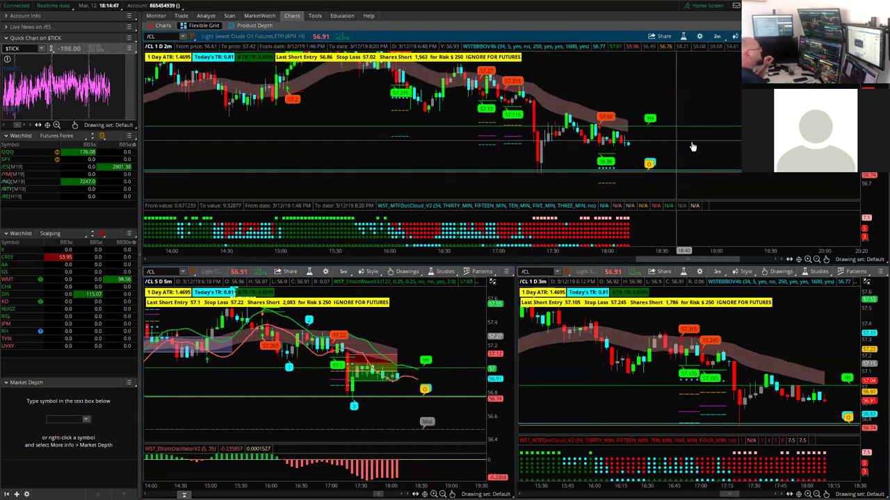
{"action": "left_click_drag", "start_coordinate": [869, 160], "coordinate": [869, 129]}
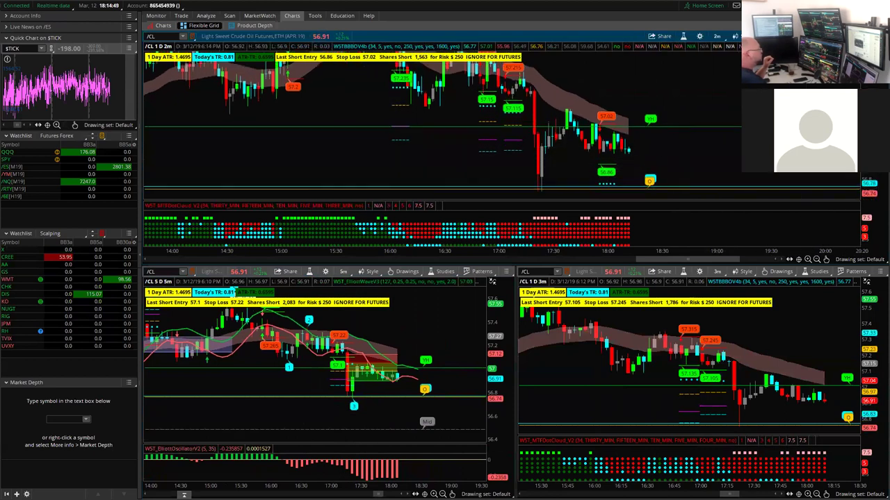
{"action": "left_click_drag", "start_coordinate": [730, 148], "coordinate": [719, 119]}
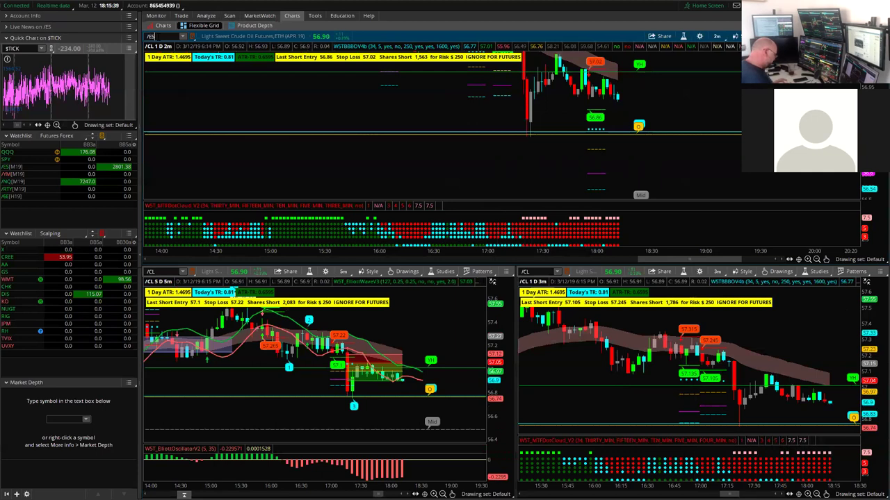
- Load /ES in the linked futures charts and fit the 5-minute chart's scale around its candles and rising trendline
{"action": "key", "text": "Return"}
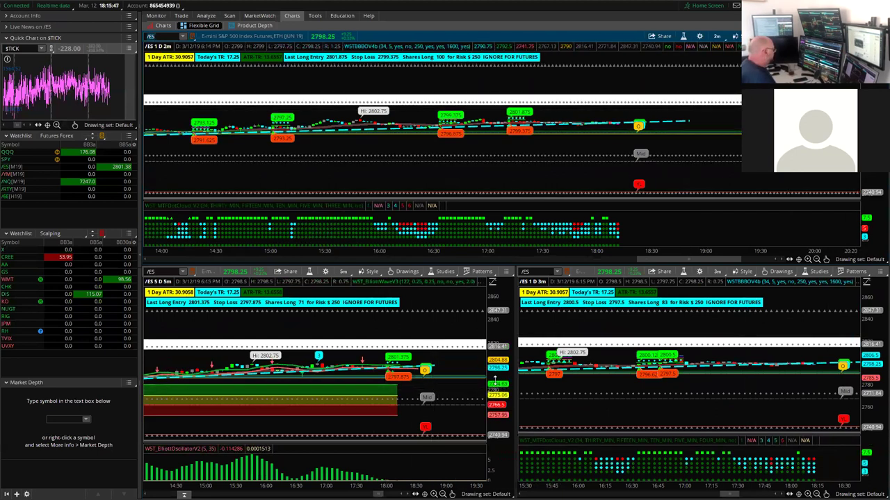
{"action": "mouse_move", "coordinate": [498, 369]}
{"action": "left_mouse_down"}
{"action": "mouse_move", "coordinate": [511, 306]}
{"action": "mouse_move", "coordinate": [489, 361]}
{"action": "left_mouse_up"}
{"action": "left_click_drag", "start_coordinate": [406, 486], "coordinate": [431, 486]}
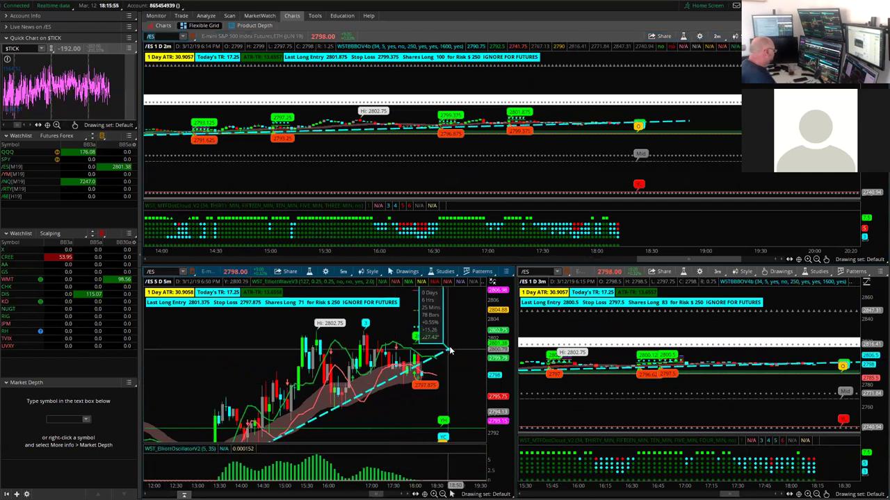
{"action": "left_click_drag", "start_coordinate": [466, 374], "coordinate": [447, 376]}
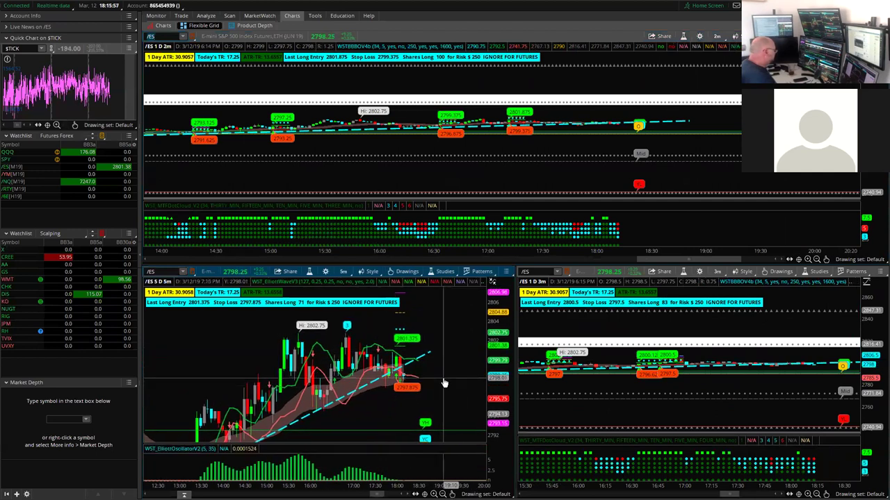
- Examine the /ES 3-minute and 2-minute long signals against the cloud and the dashed rising trendline
{"action": "left_click_drag", "start_coordinate": [874, 395], "coordinate": [865, 342]}
{"action": "left_click_drag", "start_coordinate": [800, 353], "coordinate": [764, 332]}
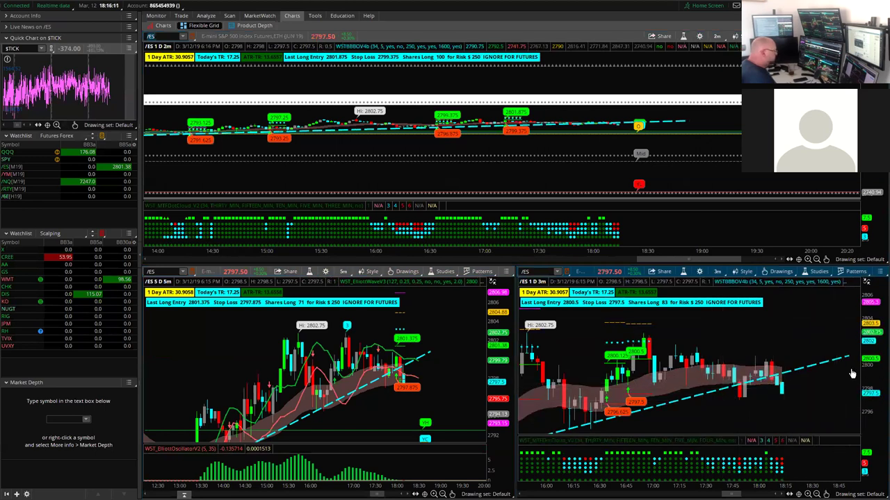
{"action": "left_click_drag", "start_coordinate": [873, 192], "coordinate": [872, 44]}
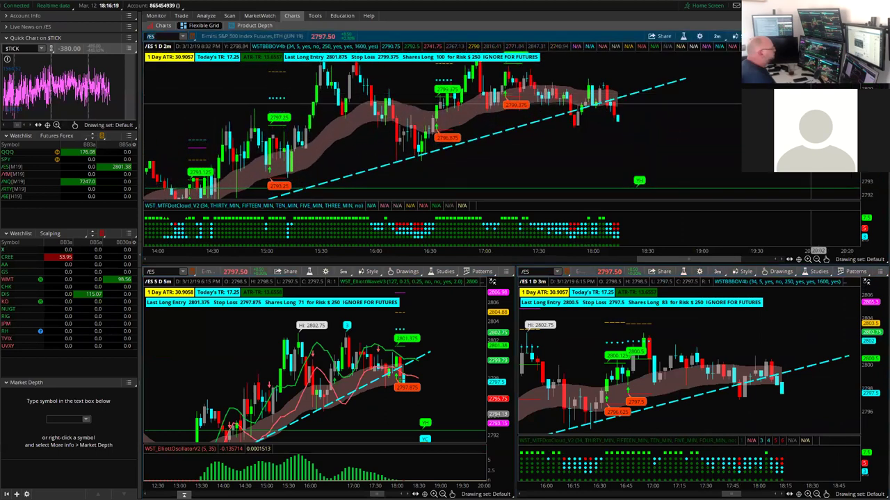
{"action": "left_click_drag", "start_coordinate": [730, 134], "coordinate": [752, 150]}
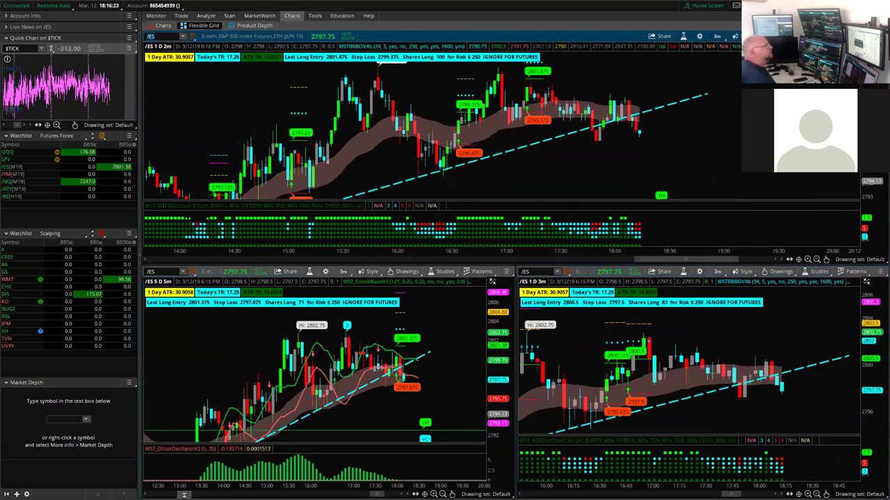
{"action": "left_click_drag", "start_coordinate": [747, 19], "coordinate": [721, 27]}
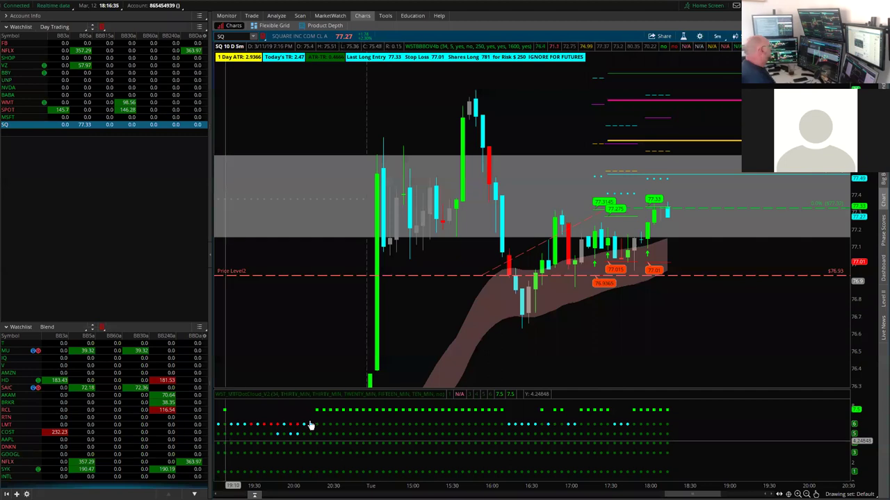
- Load SPOT from the Day Trading watchlist and restore the side-by-side 5-minute and 3-minute charts
{"action": "left_click_drag", "start_coordinate": [855, 177], "coordinate": [854, 268]}
{"action": "left_click_drag", "start_coordinate": [751, 348], "coordinate": [704, 350]}
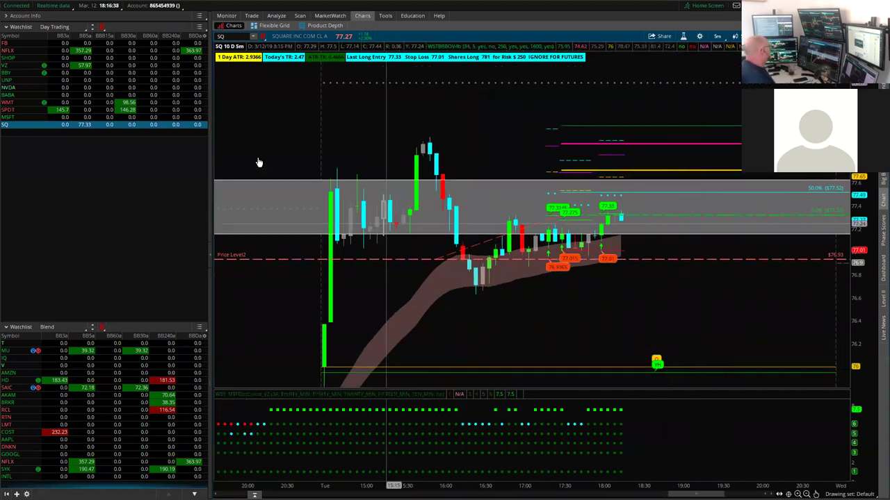
{"action": "left_click", "coordinate": [61, 111]}
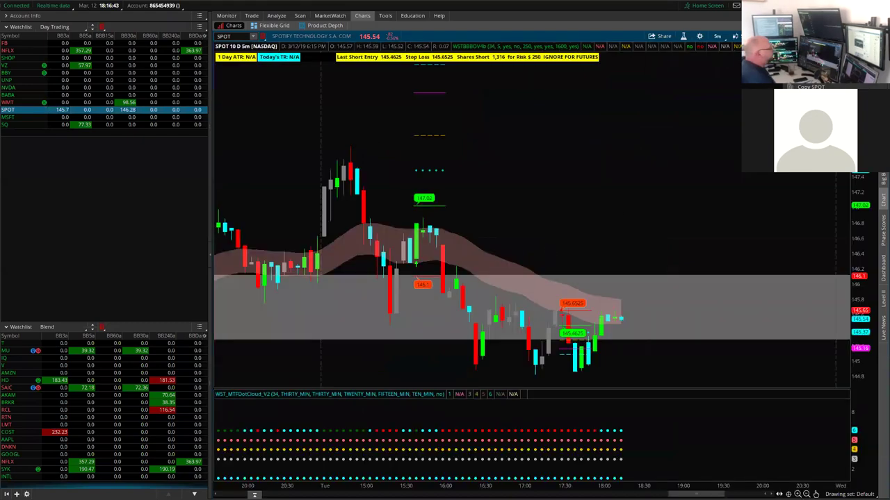
{"action": "left_click", "coordinate": [809, 75]}
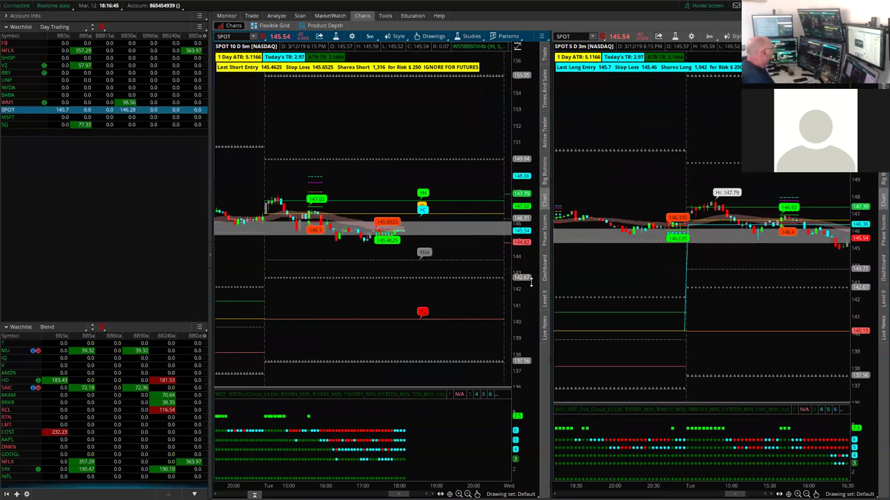
- Fit the scales of the SPOT 5-minute and 3-minute charts around the current day's candles and signals
{"action": "left_click_drag", "start_coordinate": [526, 306], "coordinate": [536, 189]}
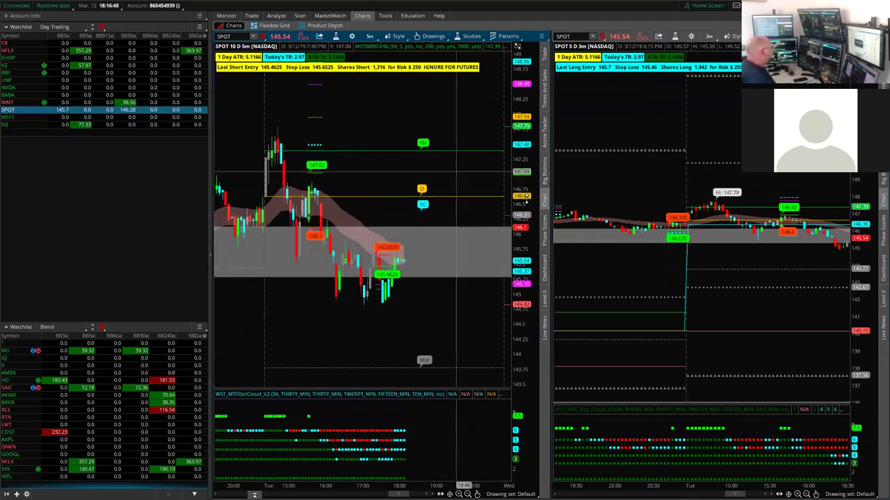
{"action": "left_click_drag", "start_coordinate": [818, 265], "coordinate": [592, 297]}
{"action": "left_click_drag", "start_coordinate": [865, 309], "coordinate": [872, 221]}
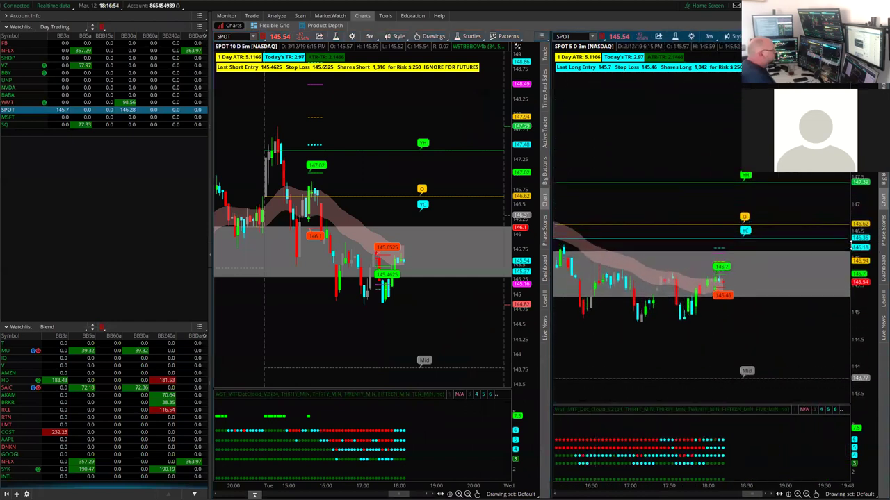
{"action": "left_click_drag", "start_coordinate": [675, 344], "coordinate": [751, 349]}
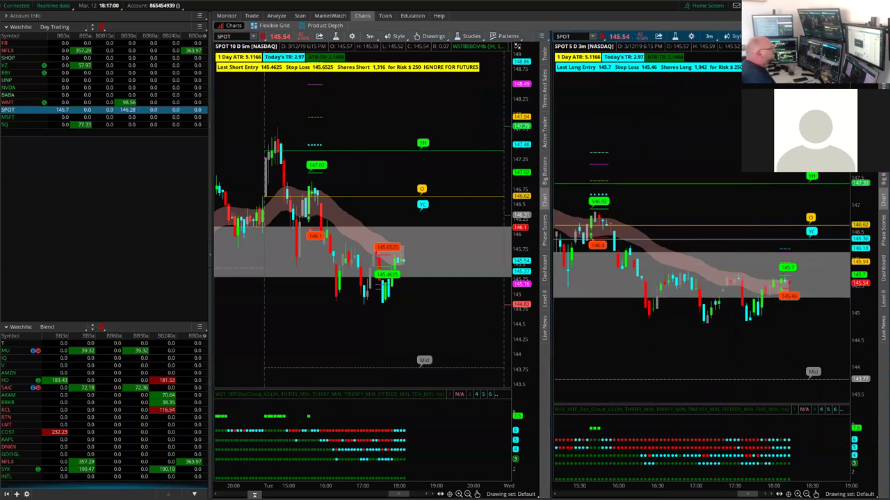
- Maximize the SPOT 3-minute chart and examine its long and short signals from the prior session to about 18:15
{"action": "left_click", "coordinate": [810, 49]}
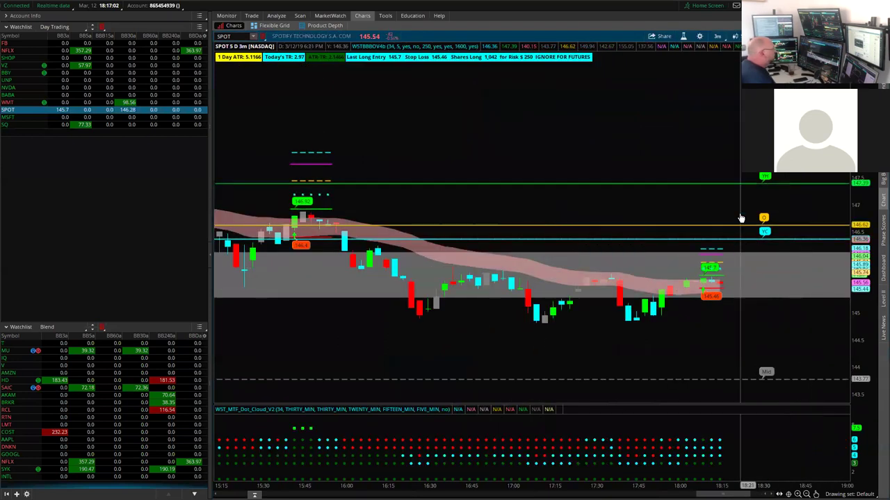
{"action": "left_click_drag", "start_coordinate": [861, 327], "coordinate": [799, 225]}
{"action": "left_click_drag", "start_coordinate": [717, 209], "coordinate": [686, 121]}
{"action": "left_click_drag", "start_coordinate": [726, 335], "coordinate": [758, 379]}
{"action": "left_click_drag", "start_coordinate": [723, 484], "coordinate": [564, 484]}
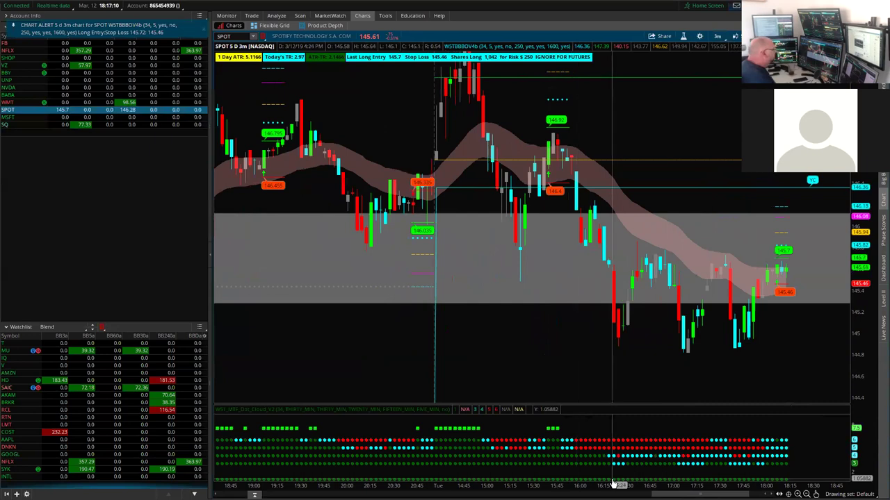
{"action": "left_click_drag", "start_coordinate": [864, 204], "coordinate": [865, 269]}
{"action": "left_click_drag", "start_coordinate": [684, 317], "coordinate": [623, 356]}
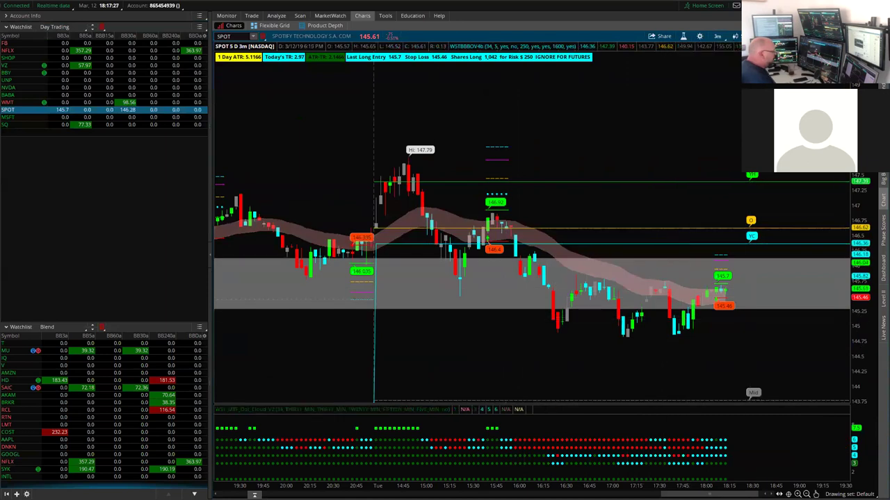
{"action": "left_click_drag", "start_coordinate": [864, 346], "coordinate": [863, 297]}
{"action": "left_click_drag", "start_coordinate": [800, 348], "coordinate": [732, 283]}
{"action": "left_click_drag", "start_coordinate": [855, 330], "coordinate": [857, 281]}
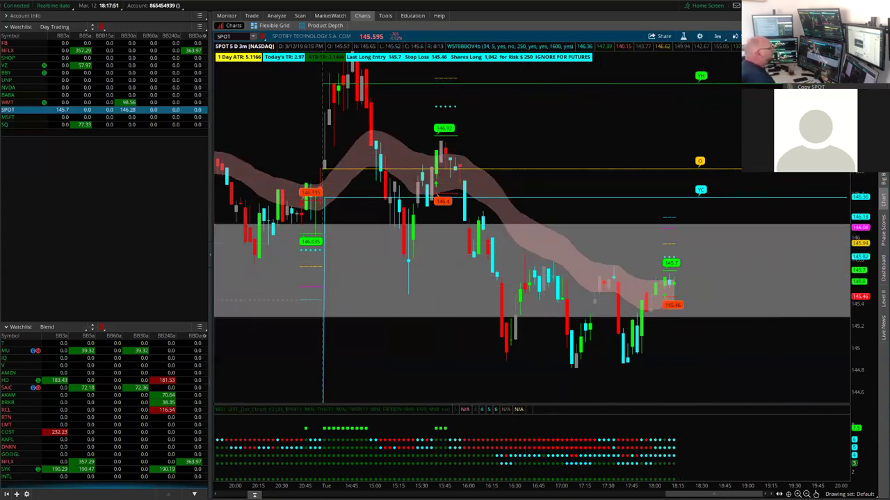
- Restore the side-by-side charts and examine the latest SPOT 5-minute short signal against its stop, targets and cloud
{"action": "left_click", "coordinate": [811, 75]}
{"action": "left_click_drag", "start_coordinate": [520, 298], "coordinate": [485, 289]}
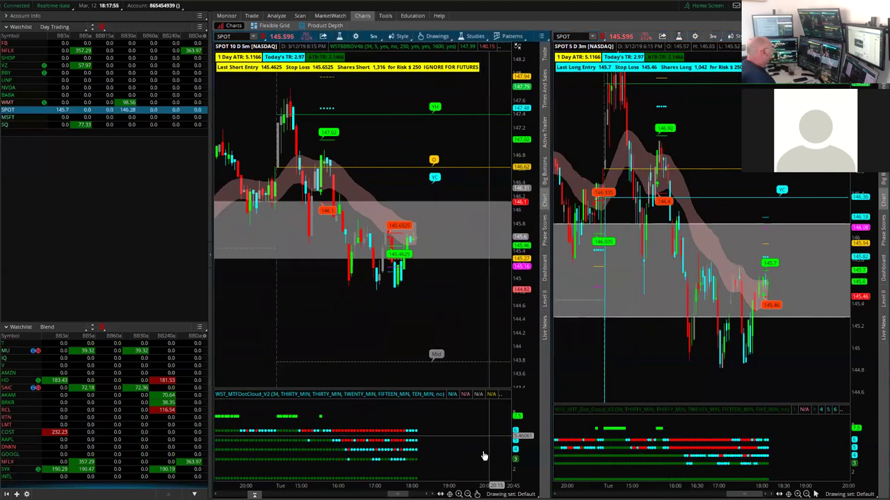
{"action": "left_click_drag", "start_coordinate": [472, 485], "coordinate": [398, 485]}
{"action": "left_click_drag", "start_coordinate": [334, 322], "coordinate": [422, 313]}
{"action": "left_click_drag", "start_coordinate": [526, 315], "coordinate": [466, 236]}
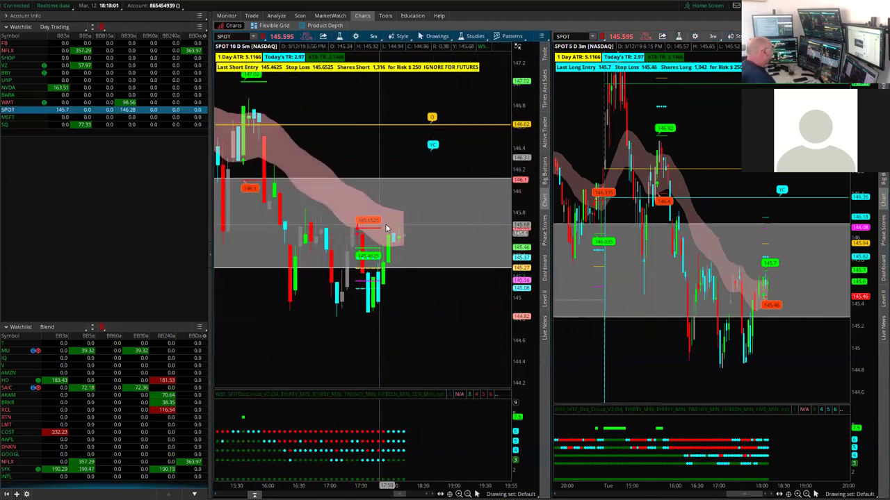
{"action": "left_click_drag", "start_coordinate": [526, 297], "coordinate": [458, 267]}
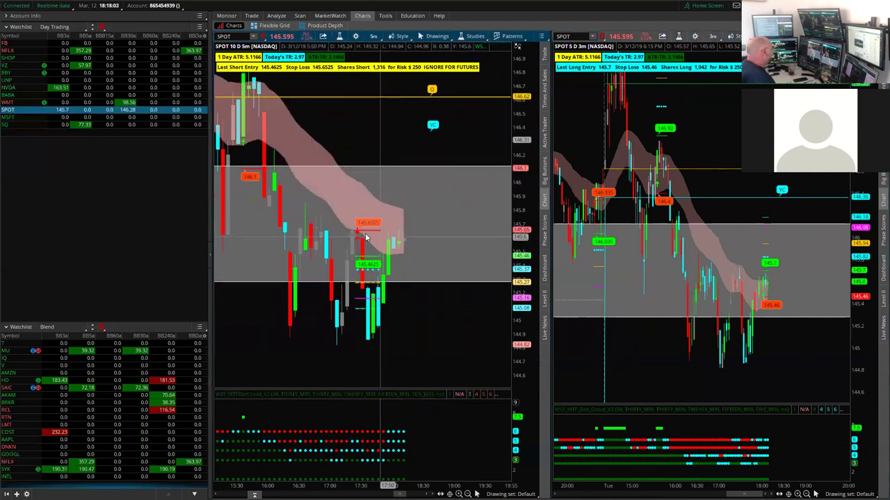
{"action": "left_click_drag", "start_coordinate": [438, 317], "coordinate": [415, 289]}
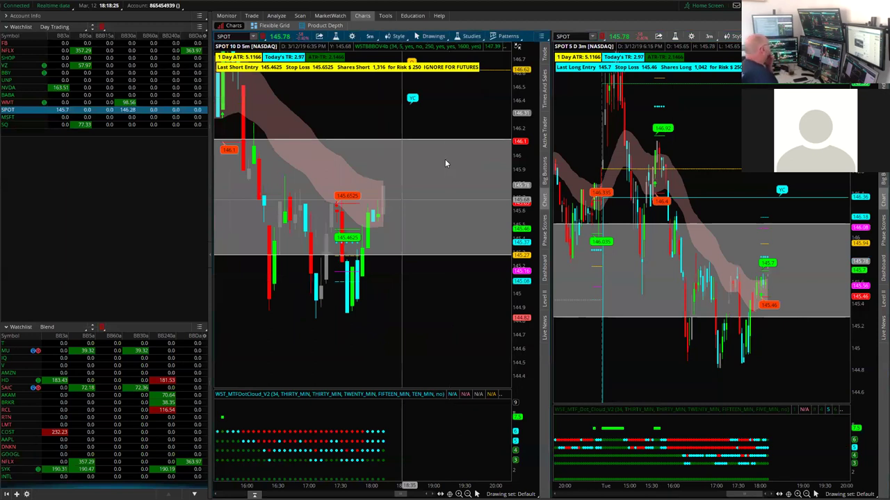
- Load NFLX from the Day Trading watchlist and maximize its 5-minute chart
{"action": "left_click", "coordinate": [28, 50]}
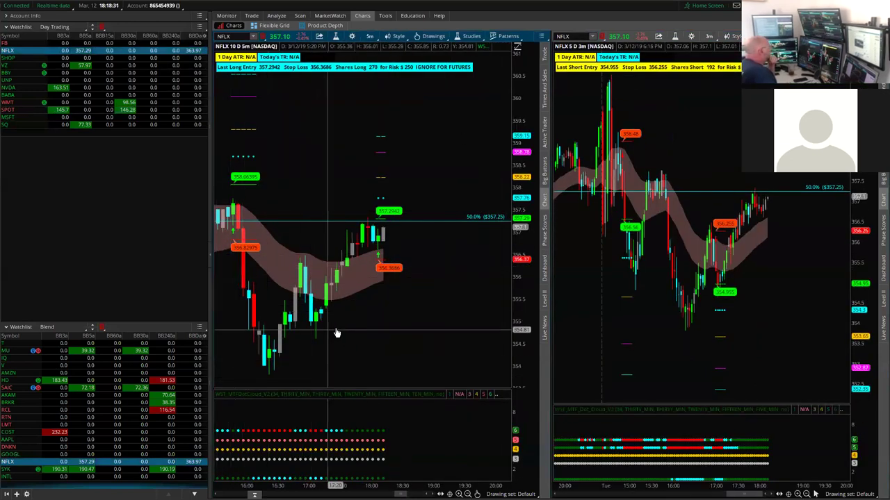
{"action": "left_click", "coordinate": [543, 36]}
{"action": "left_click", "coordinate": [520, 164]}
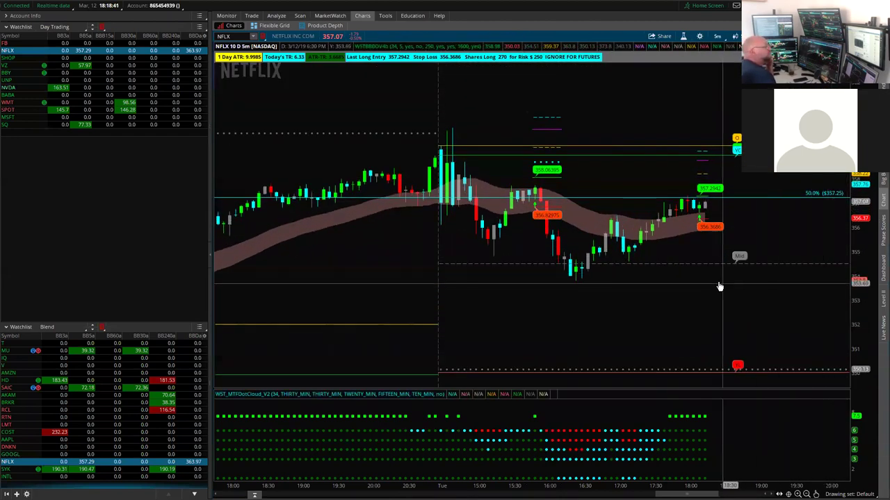
- Remove the 50.0% ($357.25) retracement drawing from the NFLX 5-minute chart
{"action": "left_click_drag", "start_coordinate": [733, 280], "coordinate": [587, 303]}
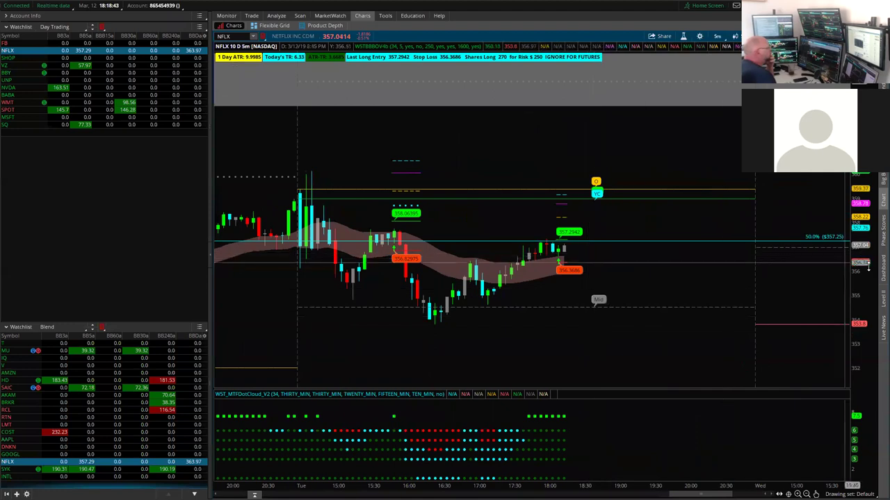
{"action": "left_click_drag", "start_coordinate": [866, 304], "coordinate": [849, 234]}
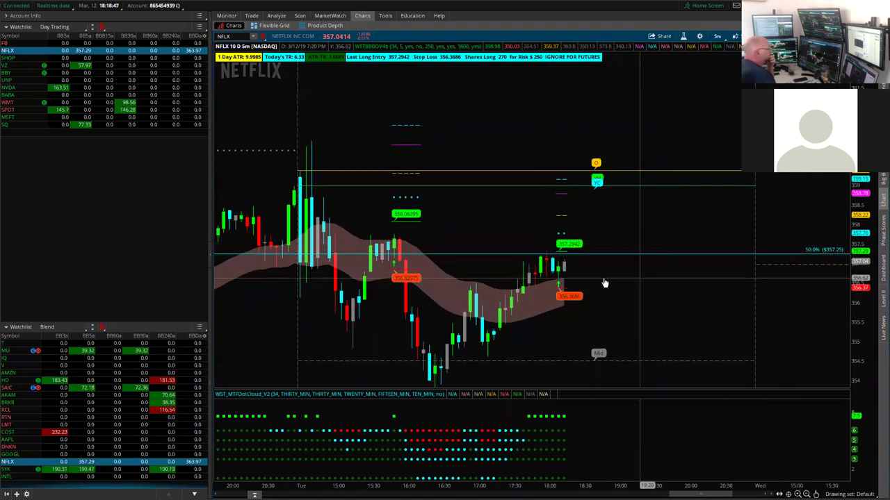
{"action": "right_click", "coordinate": [622, 258]}
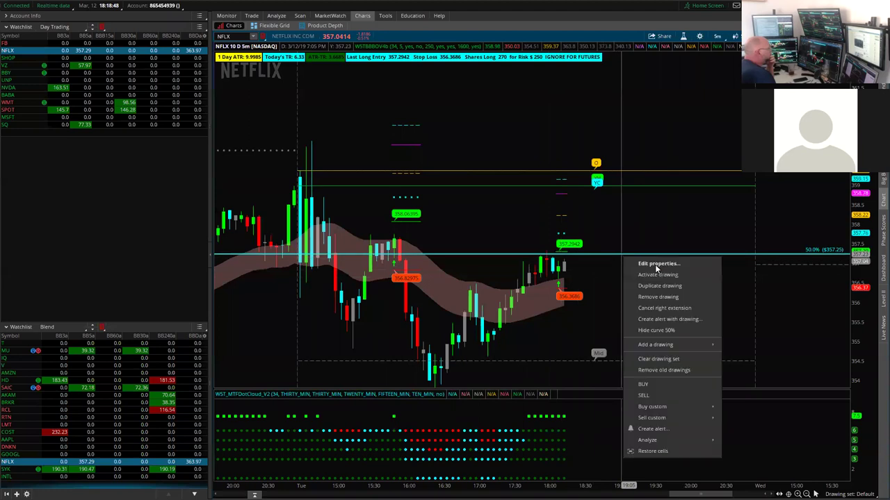
{"action": "left_click", "coordinate": [663, 300]}
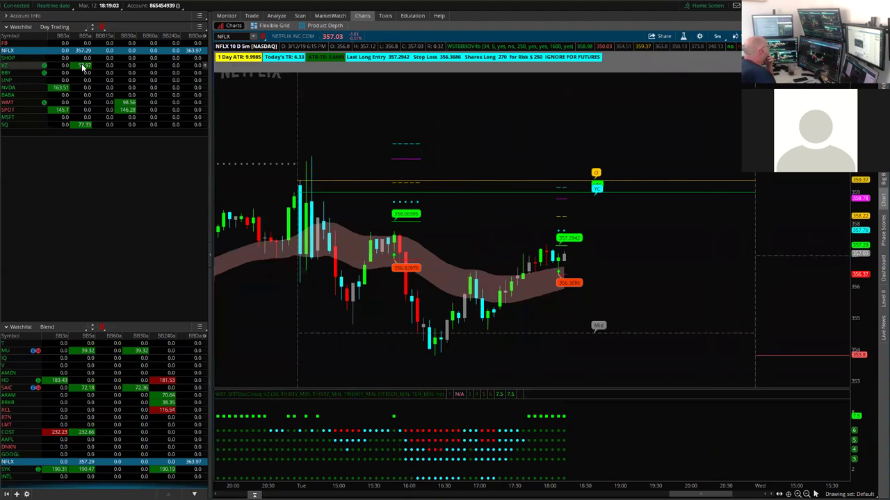
- Load NVDA from the Day Trading watchlist, restore the side-by-side charts and maximize the 3-minute chart
{"action": "left_click", "coordinate": [75, 88]}
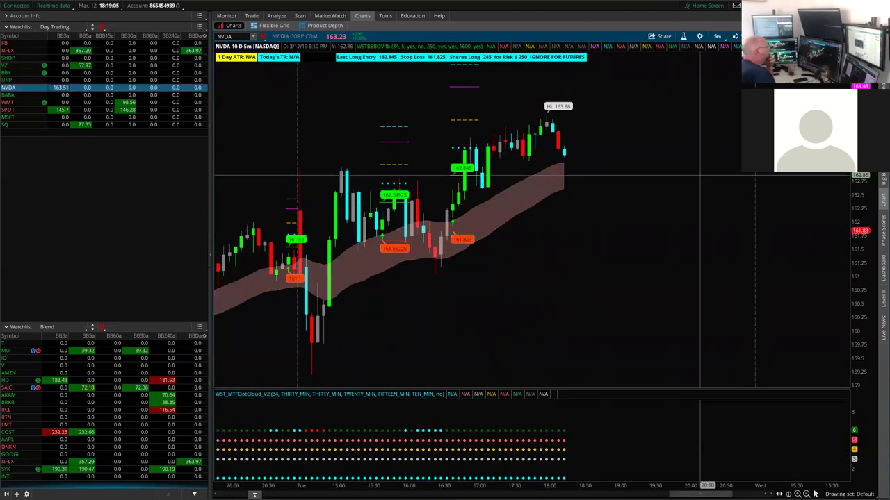
{"action": "left_click", "coordinate": [880, 36]}
{"action": "mouse_move", "coordinate": [834, 149]}
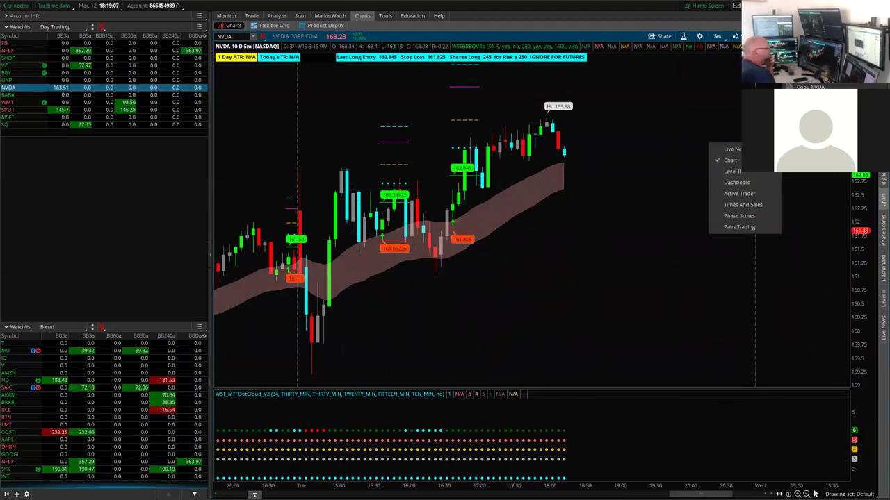
{"action": "left_click", "coordinate": [730, 160]}
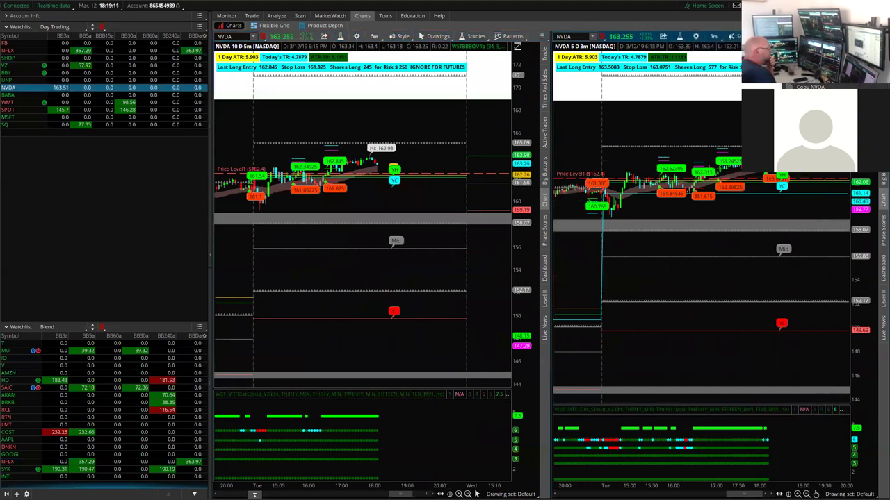
{"action": "left_click", "coordinate": [790, 165]}
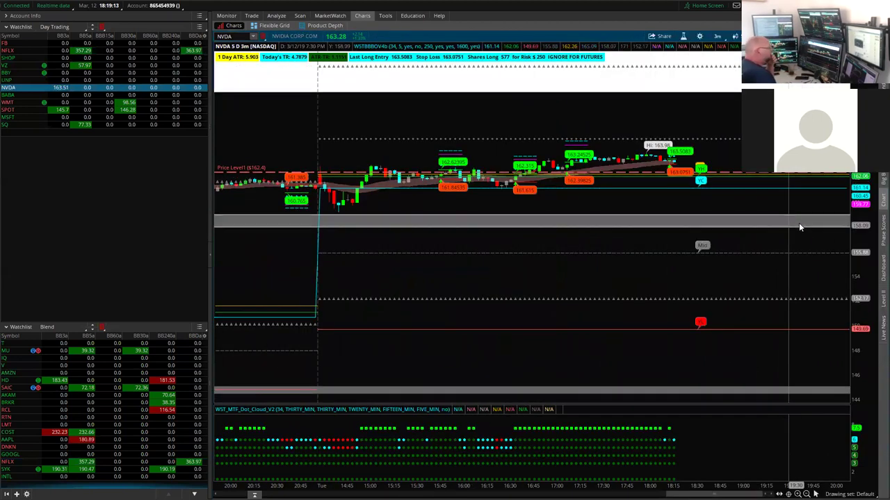
- Fit the NVDA 3-minute chart around the current day's candles and examine its long signals against their stops and targets
{"action": "left_click_drag", "start_coordinate": [870, 261], "coordinate": [869, 165]}
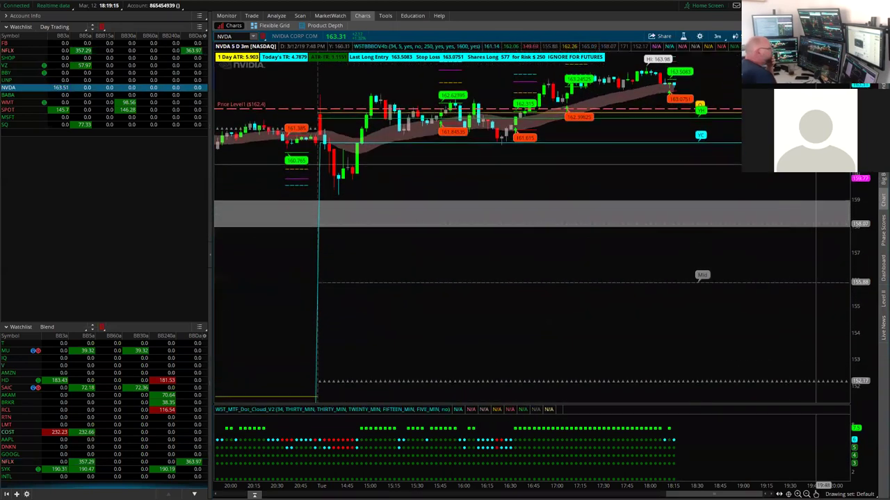
{"action": "left_click_drag", "start_coordinate": [766, 187], "coordinate": [730, 291]}
{"action": "left_click_drag", "start_coordinate": [865, 302], "coordinate": [873, 174]}
{"action": "left_click_drag", "start_coordinate": [677, 177], "coordinate": [716, 206]}
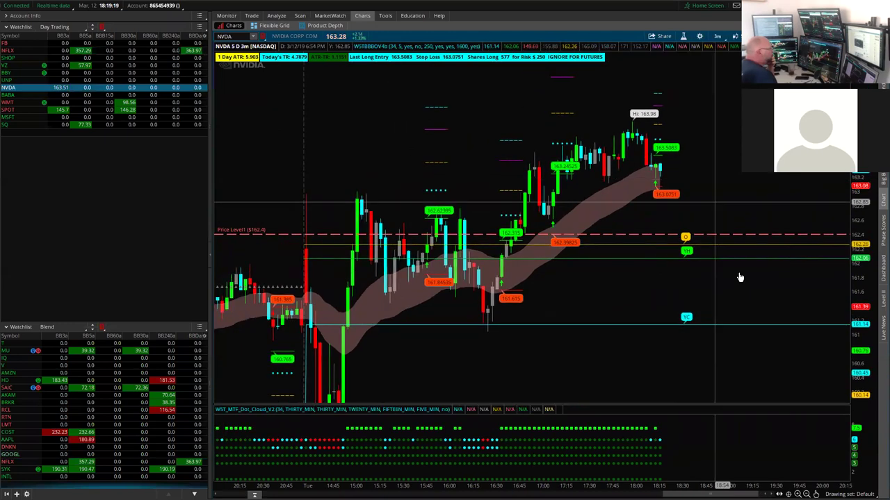
{"action": "left_click_drag", "start_coordinate": [728, 485], "coordinate": [715, 486]}
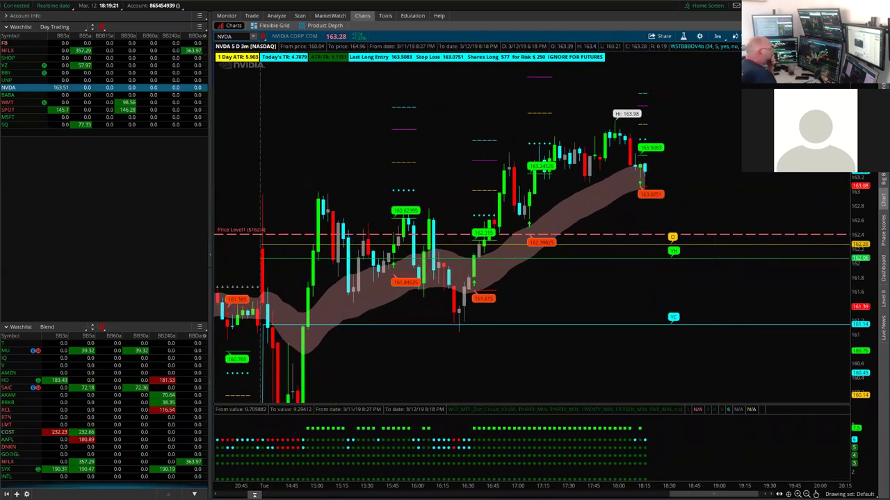
{"action": "scroll", "coordinate": [734, 476], "scroll_direction": "up", "scroll_amount": 2}
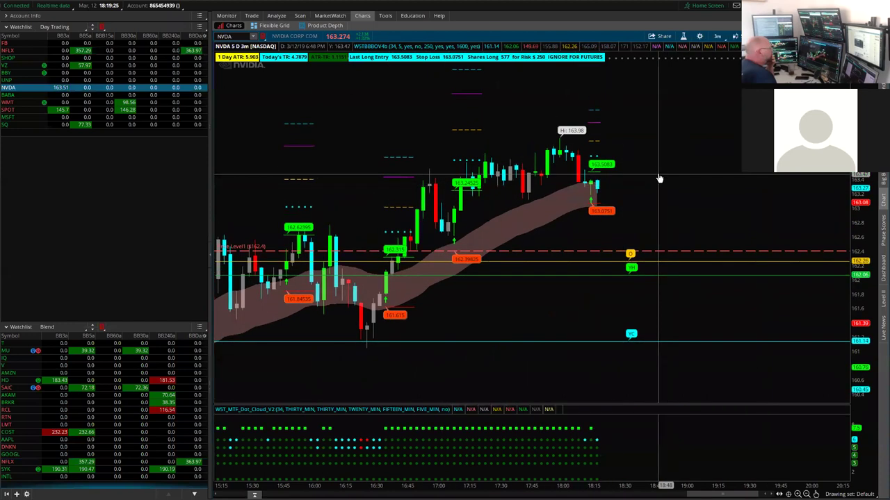
{"action": "left_click_drag", "start_coordinate": [699, 189], "coordinate": [728, 182]}
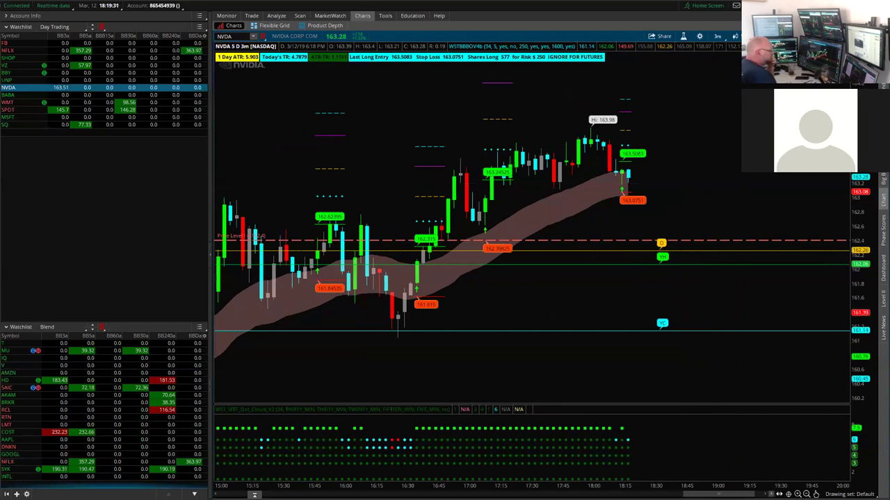
- Examine the latest NVDA long signal near 18:15 against its stop, targets and the cloud, alongside the day's earlier signals
{"action": "scroll", "coordinate": [649, 271], "scroll_direction": "up", "scroll_amount": 4}
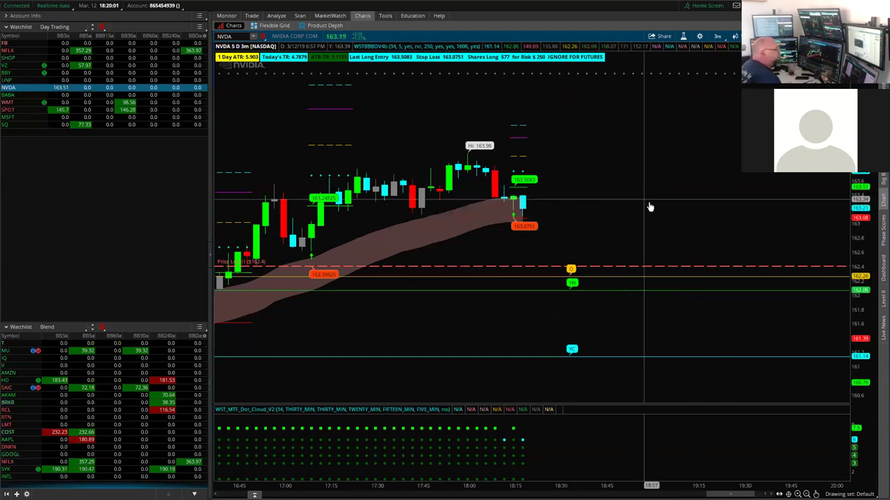
{"action": "left_click_drag", "start_coordinate": [635, 213], "coordinate": [665, 208]}
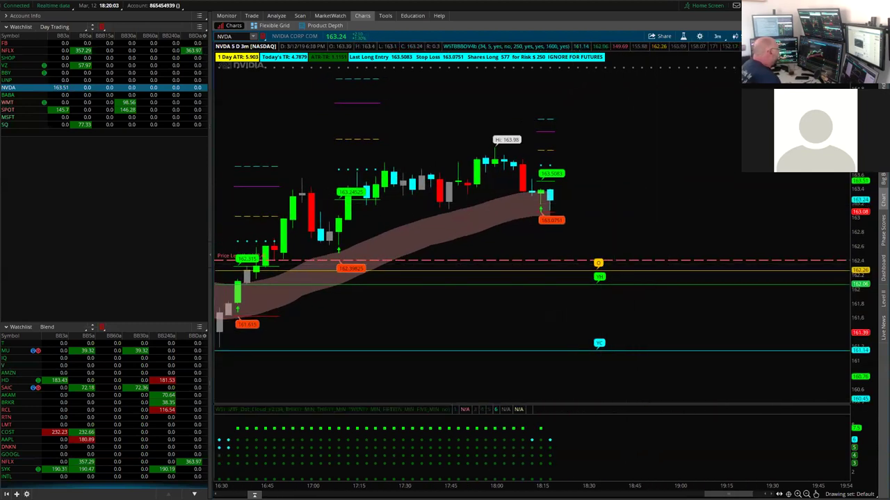
{"action": "left_click_drag", "start_coordinate": [517, 484], "coordinate": [546, 483]}
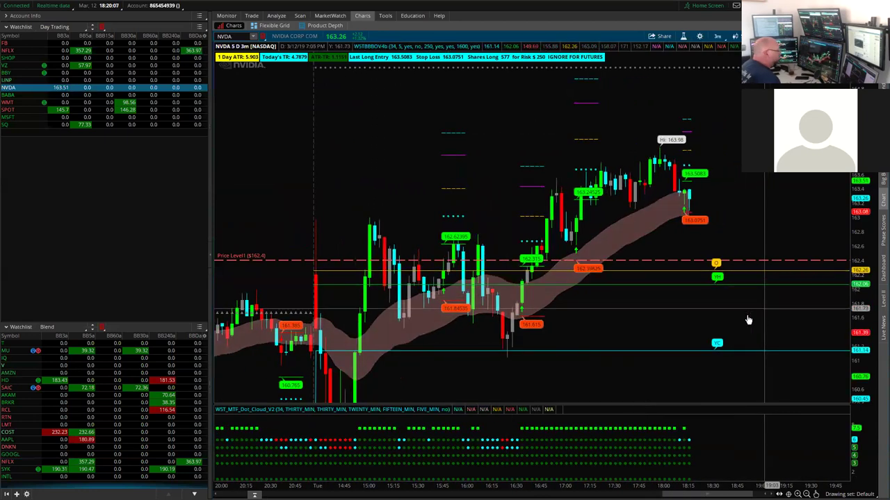
{"action": "scroll", "coordinate": [760, 317], "scroll_direction": "down", "scroll_amount": 3}
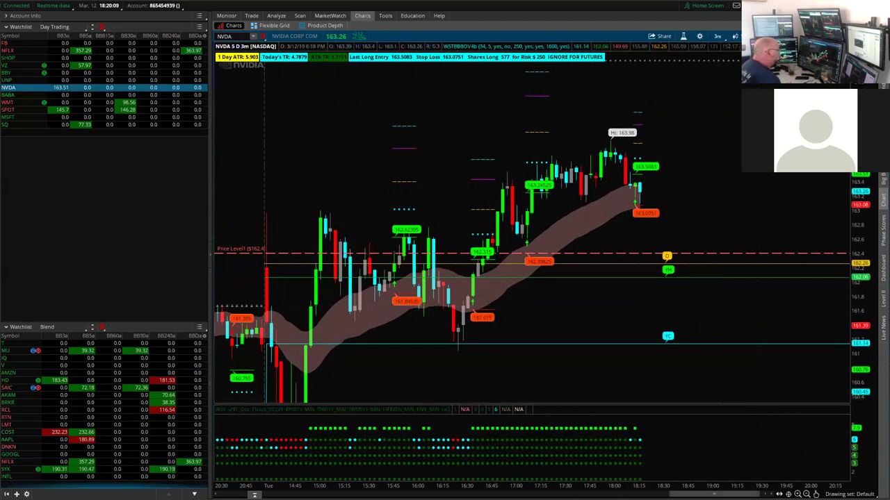
{"action": "scroll", "coordinate": [723, 485], "scroll_direction": "down", "scroll_amount": 5}
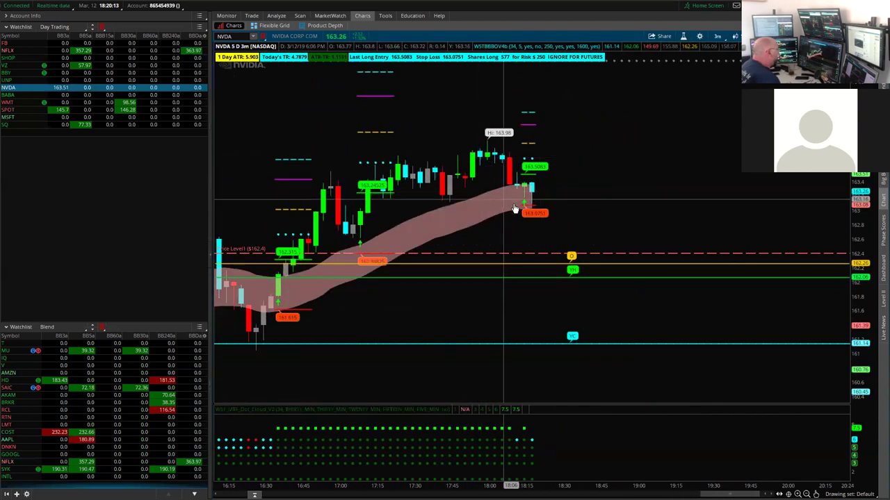
{"action": "left_click_drag", "start_coordinate": [634, 221], "coordinate": [656, 224]}
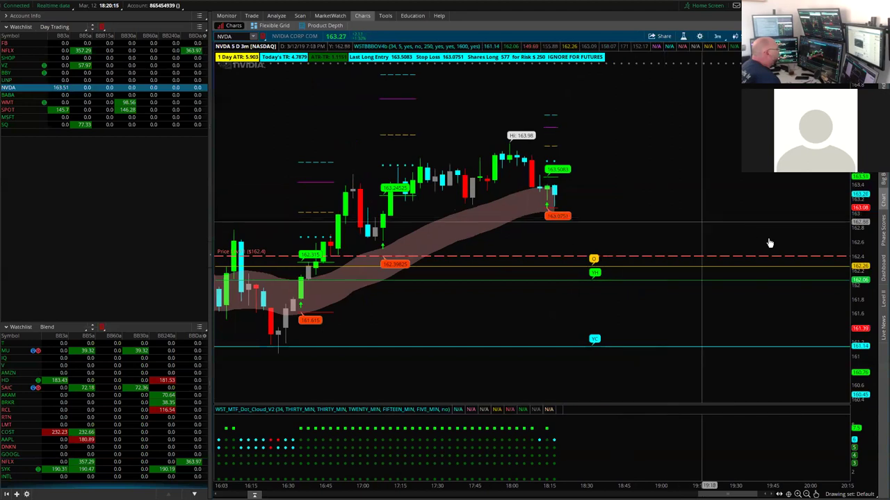
- Move the dashed Price Level line on the NVDA chart to 163.07, at the latest long signal's stop
{"action": "left_click_drag", "start_coordinate": [864, 299], "coordinate": [865, 210]}
{"action": "left_click_drag", "start_coordinate": [743, 292], "coordinate": [766, 310]}
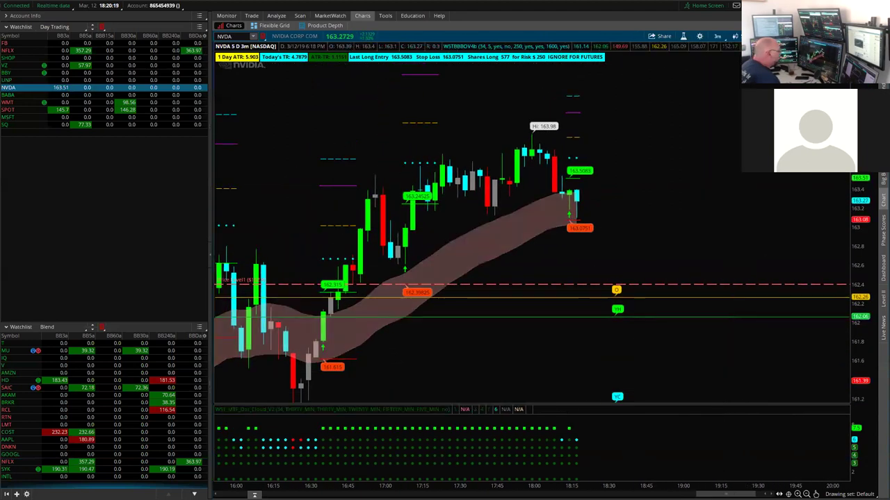
{"action": "left_click_drag", "start_coordinate": [688, 486], "coordinate": [655, 486]}
{"action": "left_click_drag", "start_coordinate": [592, 249], "coordinate": [648, 266]}
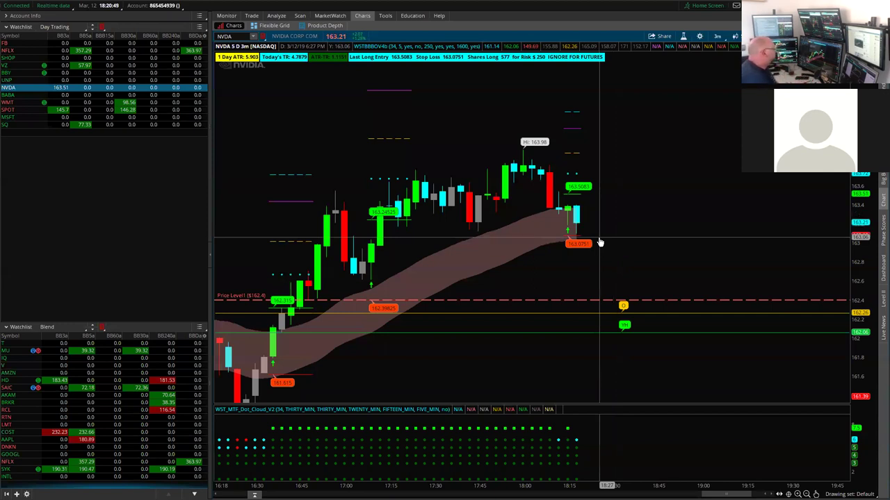
{"action": "left_click_drag", "start_coordinate": [608, 300], "coordinate": [628, 237]}
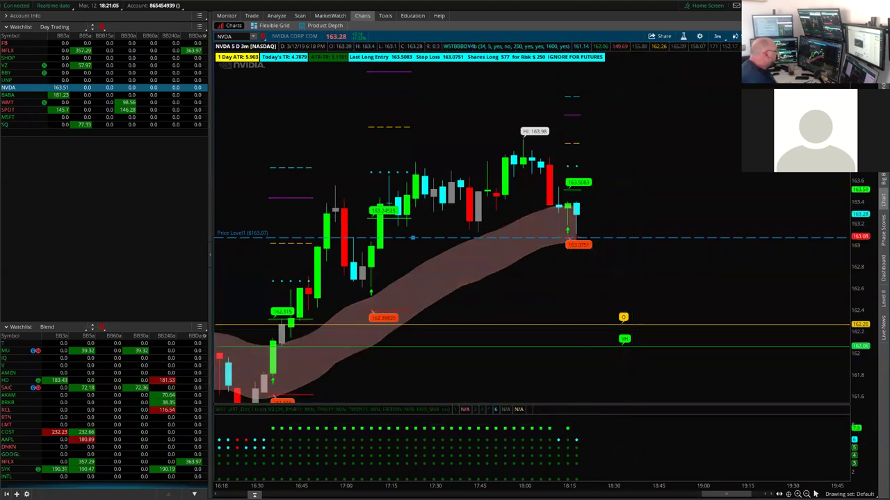
- Draw Fibonacci target levels on the NVDA 3-minute chart from the 163.07 stop to the 163.51 long entry
{"action": "left_click", "coordinate": [798, 494]}
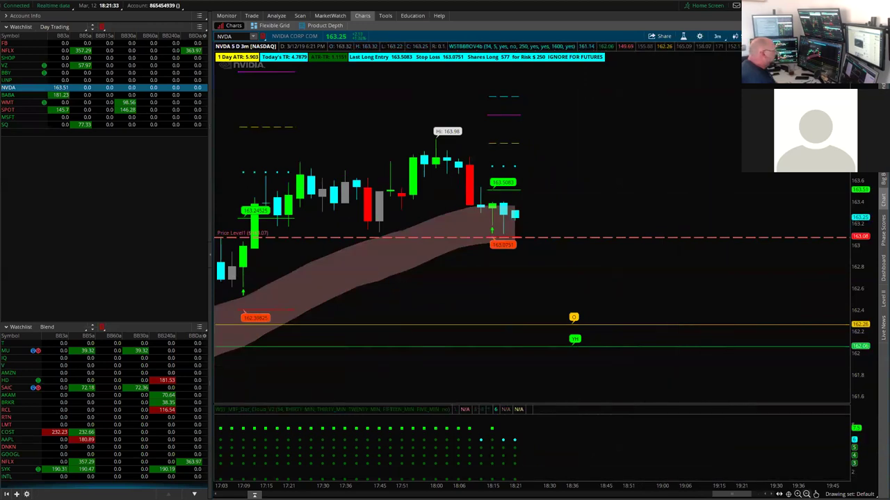
{"action": "left_click", "coordinate": [815, 494]}
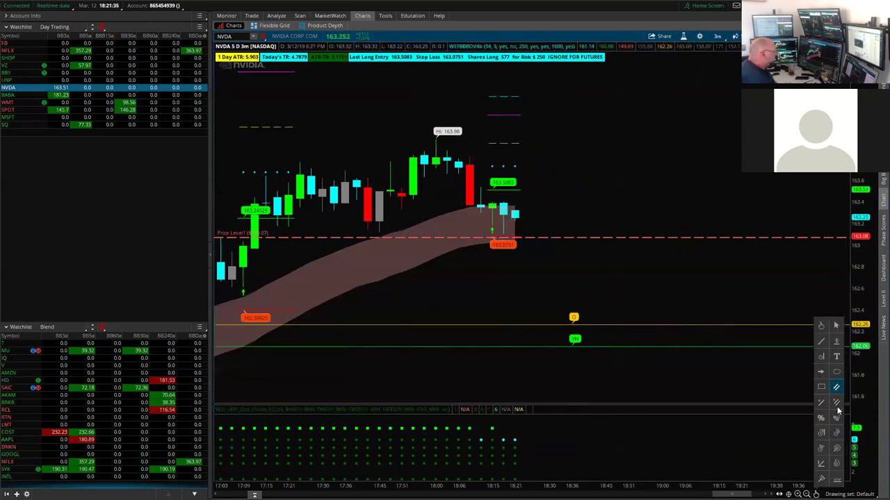
{"action": "left_click", "coordinate": [837, 421]}
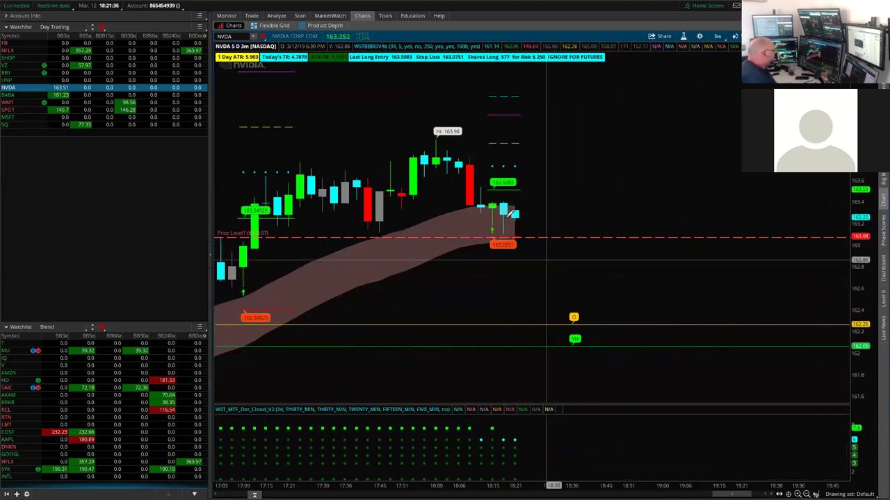
{"action": "left_click", "coordinate": [471, 233]}
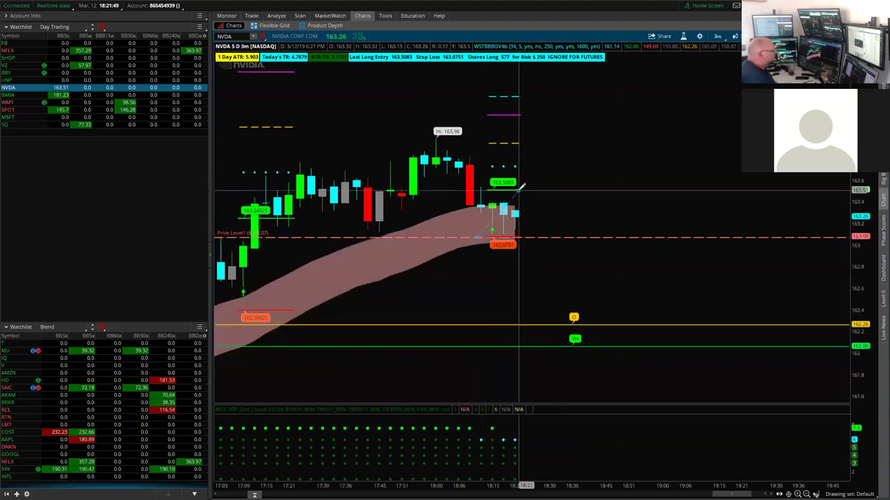
{"action": "left_click", "coordinate": [522, 186]}
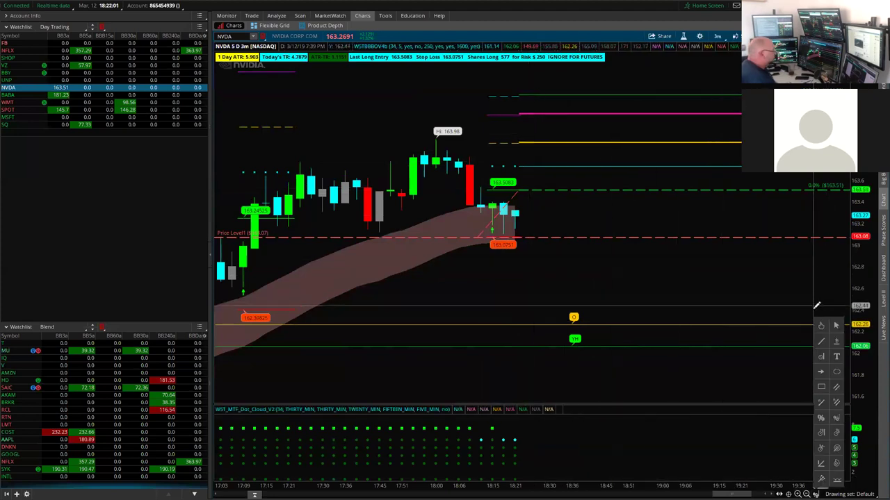
{"action": "scroll", "coordinate": [606, 285], "scroll_direction": "up", "scroll_amount": 4}
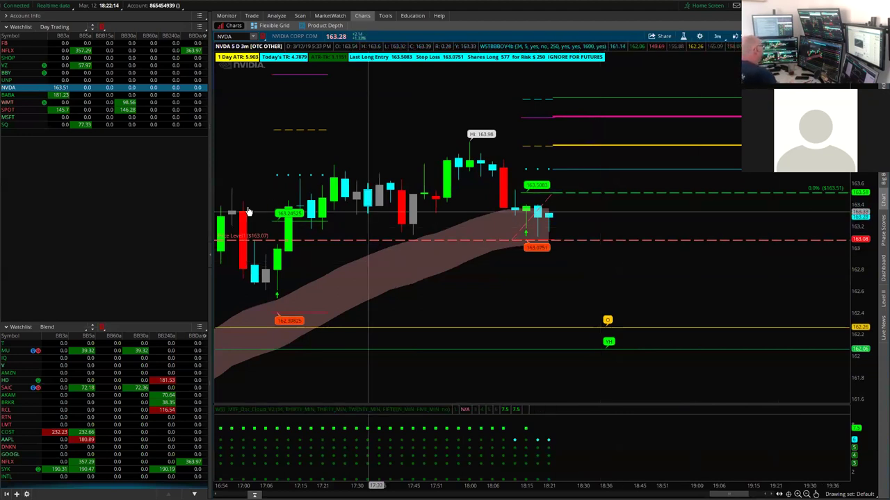
- Load BABA from the Day Trading watchlist and fit the 3-minute chart around its latest long signal and targets
{"action": "left_click", "coordinate": [63, 96]}
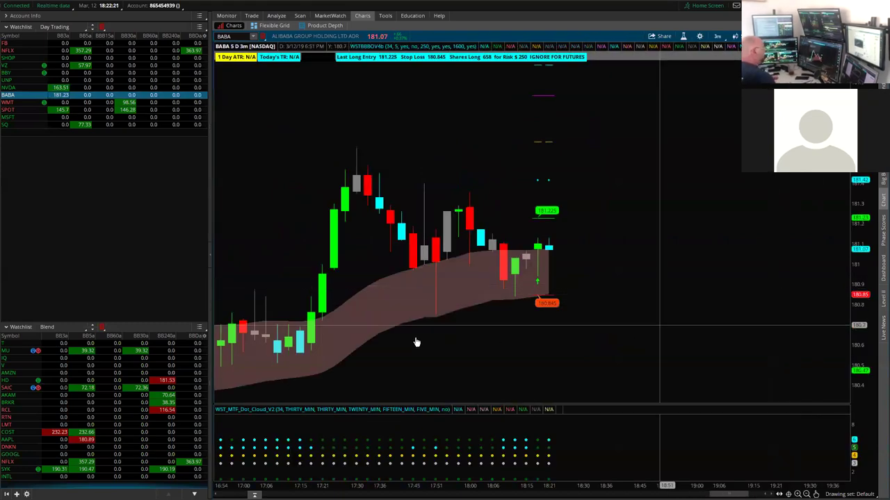
{"action": "left_click_drag", "start_coordinate": [858, 343], "coordinate": [868, 198]}
{"action": "left_click_drag", "start_coordinate": [719, 214], "coordinate": [755, 262]}
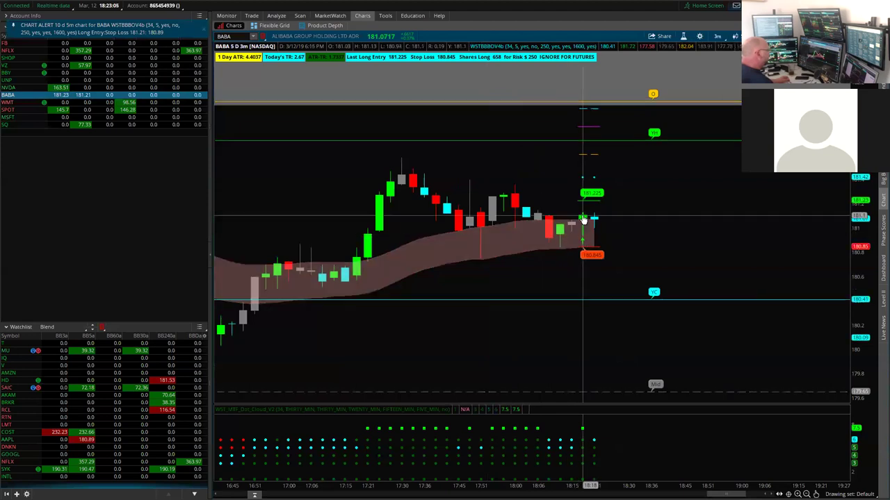
{"action": "left_click_drag", "start_coordinate": [681, 266], "coordinate": [569, 285]}
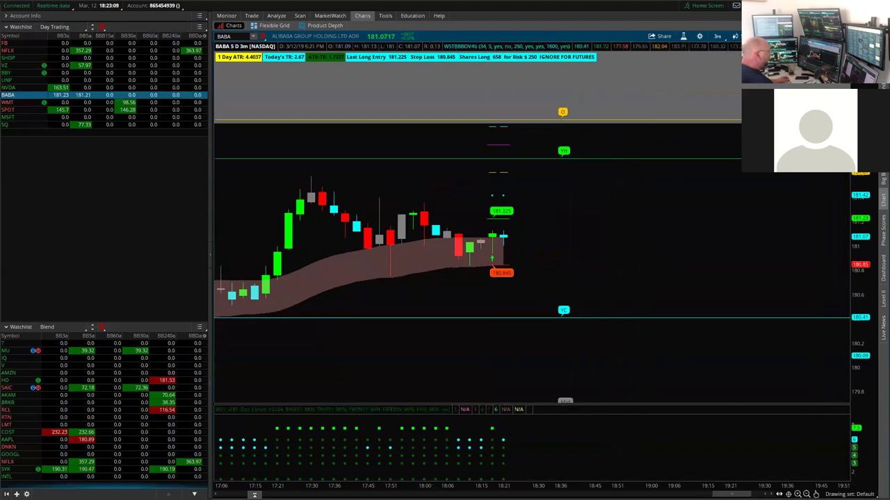
- Draw Fibonacci target levels on the BABA 3-minute chart from the 180.845 stop to the 181.225 long entry
{"action": "left_click", "coordinate": [816, 494]}
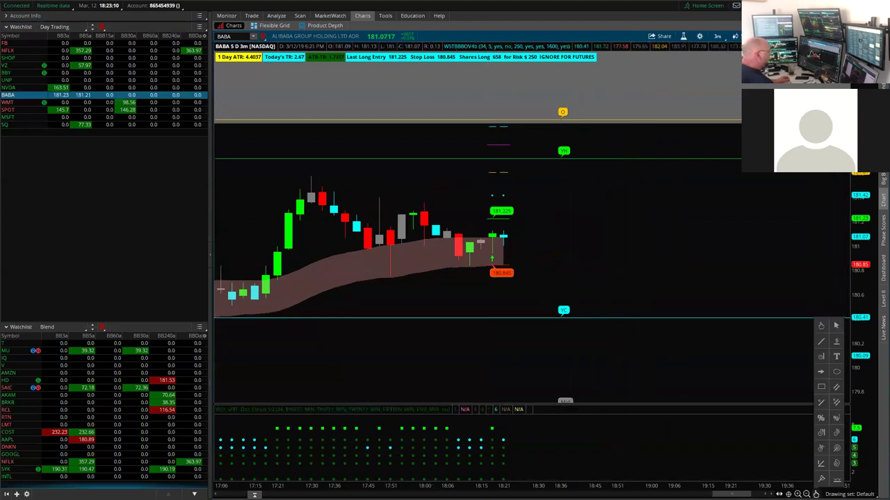
{"action": "left_click", "coordinate": [836, 418]}
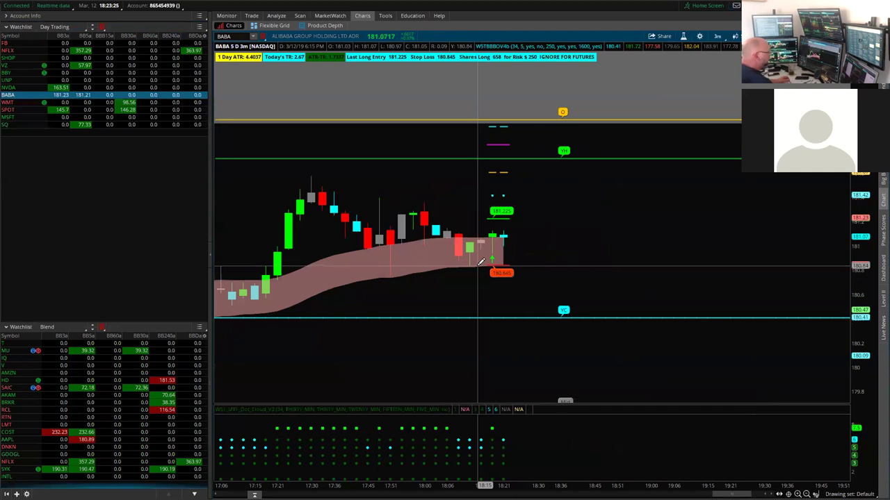
{"action": "left_click", "coordinate": [514, 214]}
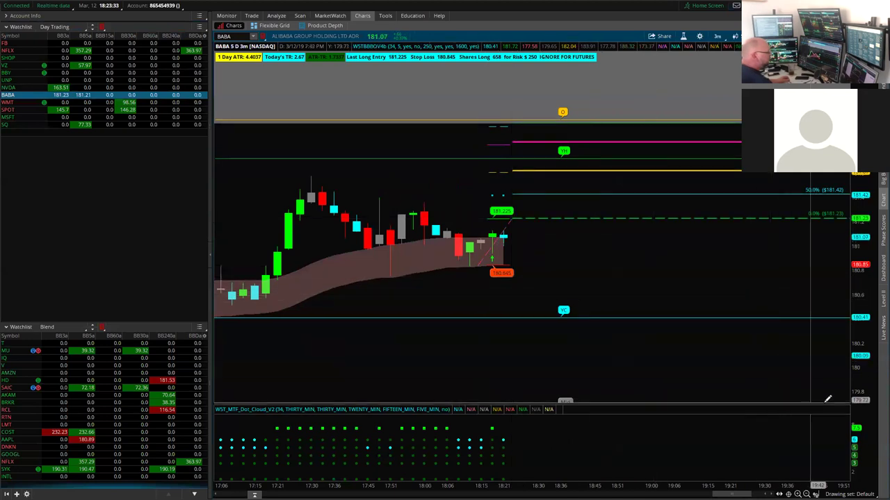
{"action": "left_click", "coordinate": [815, 494]}
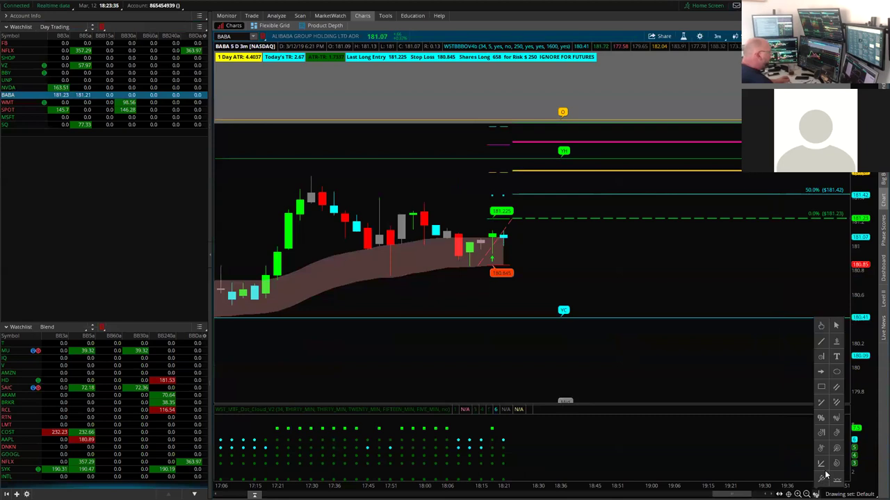
- Enable the volume subgraph for equities in the chart settings on the BABA 3-minute chart
{"action": "left_click", "coordinate": [818, 328]}
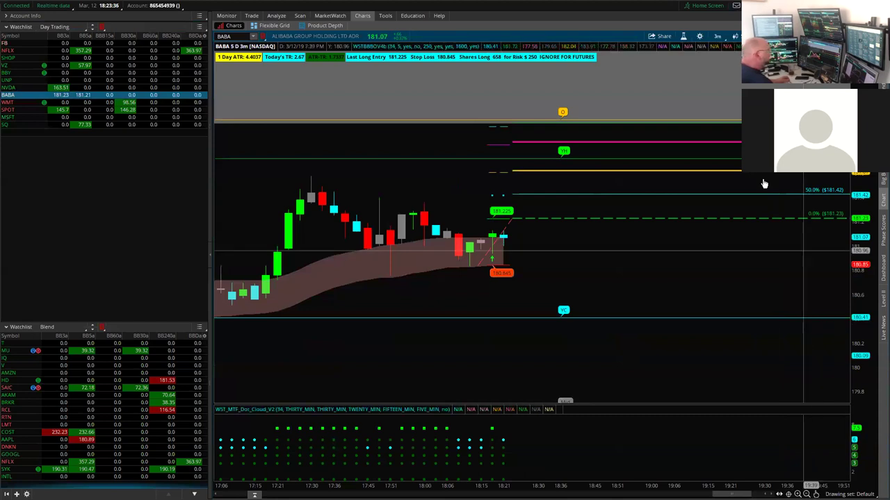
{"action": "left_click", "coordinate": [699, 36]}
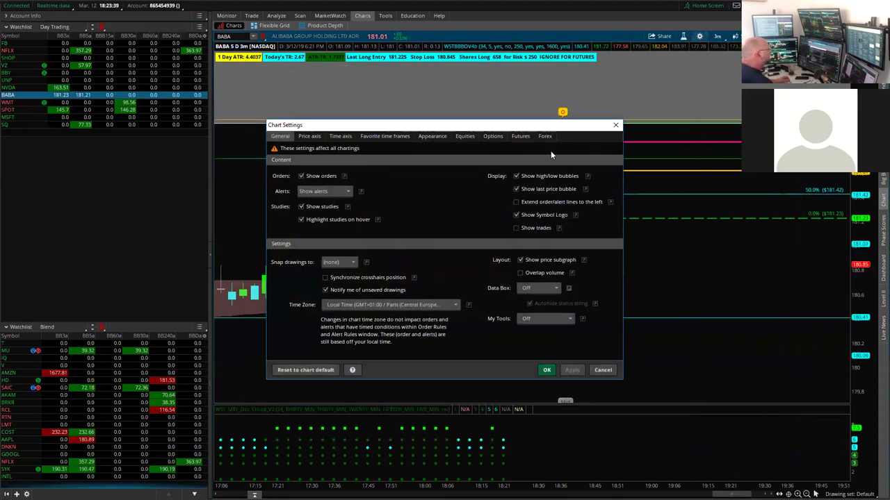
{"action": "left_click", "coordinate": [464, 136]}
{"action": "left_click", "coordinate": [478, 174]}
{"action": "left_click", "coordinate": [570, 370]}
{"action": "left_click", "coordinate": [546, 370]}
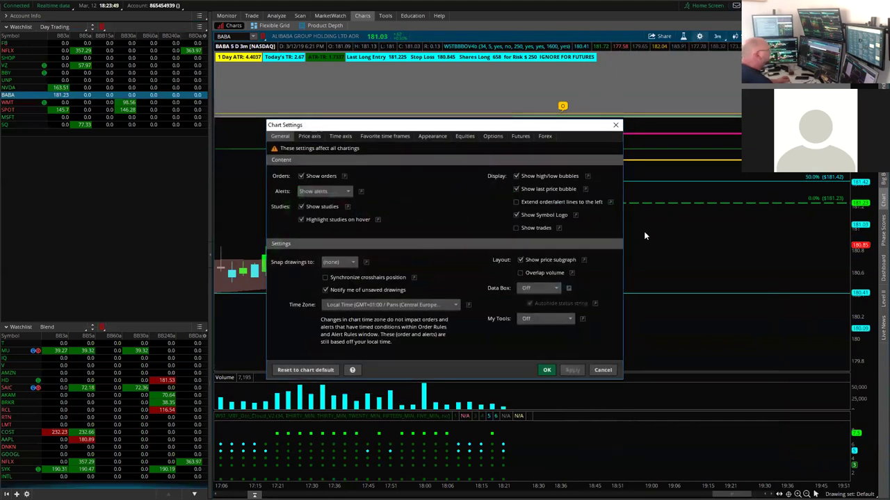
{"action": "left_click", "coordinate": [467, 137]}
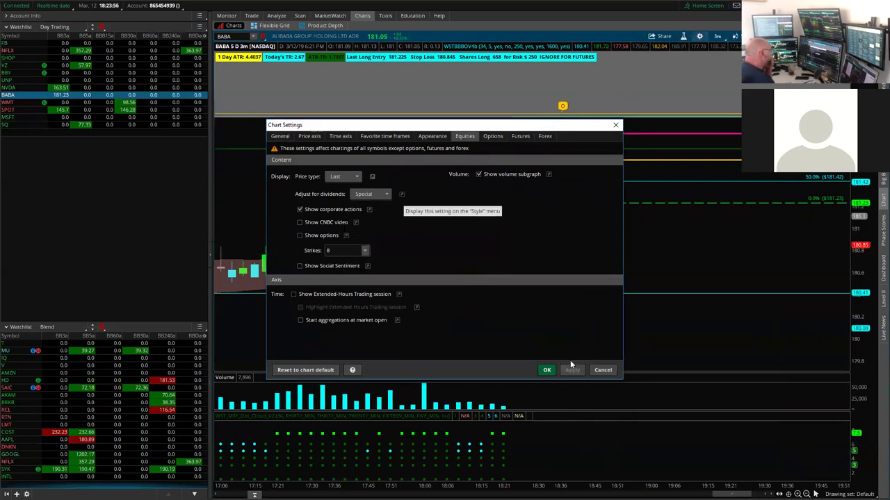
{"action": "left_click", "coordinate": [547, 370]}
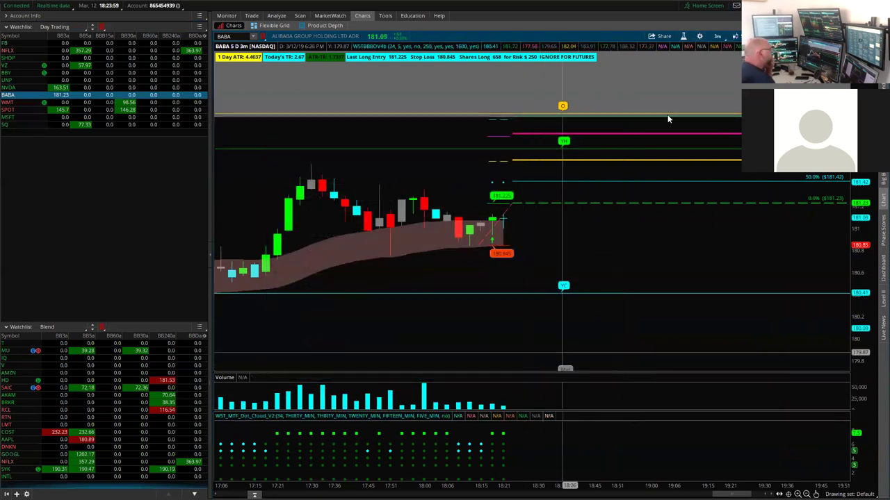
- Enlarge the volume subgraph on the BABA 3-minute chart and fit the price candles to compare volume around the latest long signal
{"action": "left_click", "coordinate": [683, 36]}
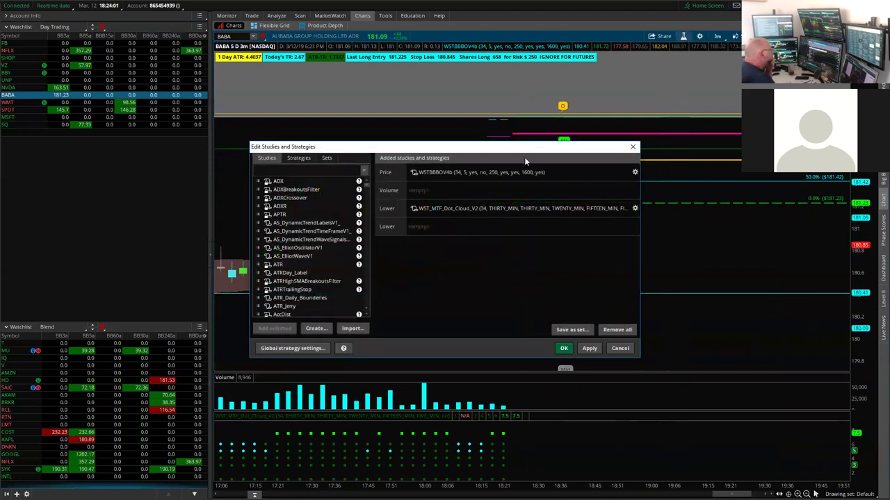
{"action": "left_click", "coordinate": [627, 350]}
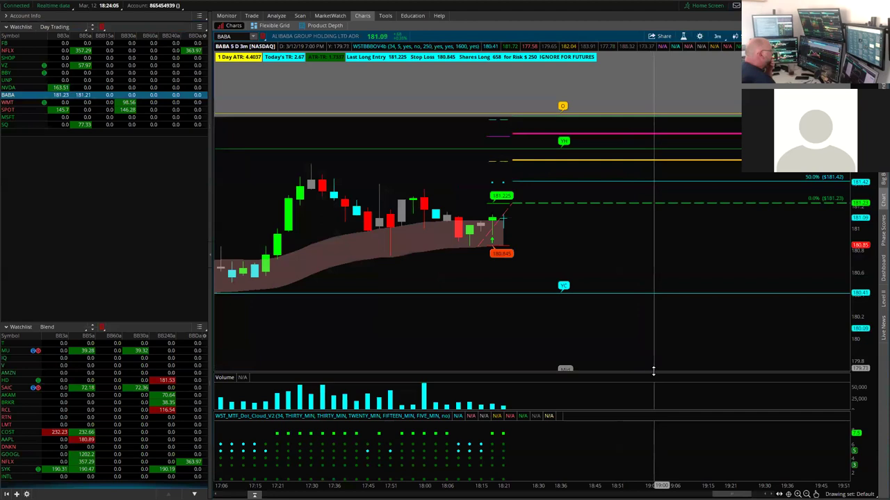
{"action": "left_click_drag", "start_coordinate": [656, 369], "coordinate": [667, 308]}
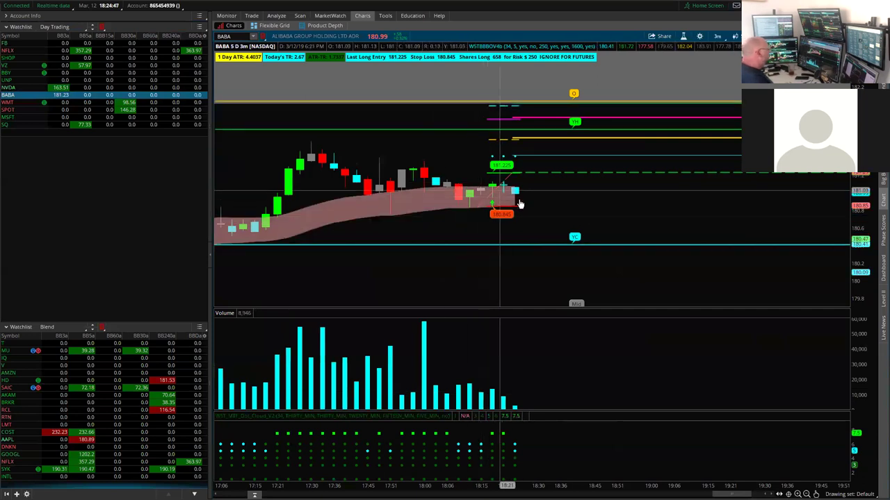
{"action": "left_click_drag", "start_coordinate": [866, 279], "coordinate": [864, 229]}
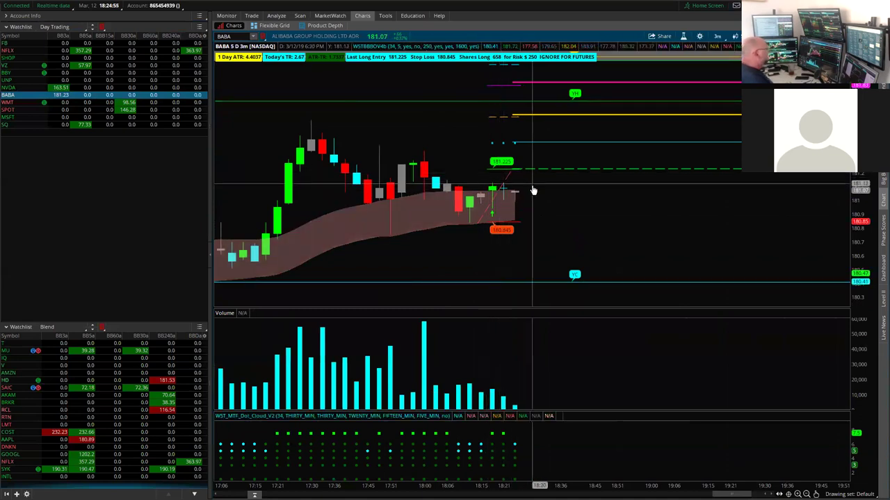
{"action": "left_click", "coordinate": [531, 170]}
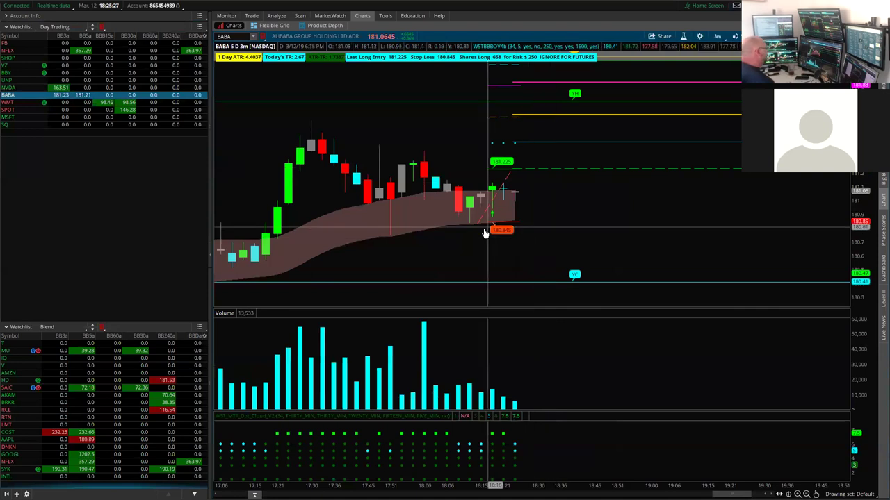
{"action": "left_click_drag", "start_coordinate": [524, 255], "coordinate": [682, 248]}
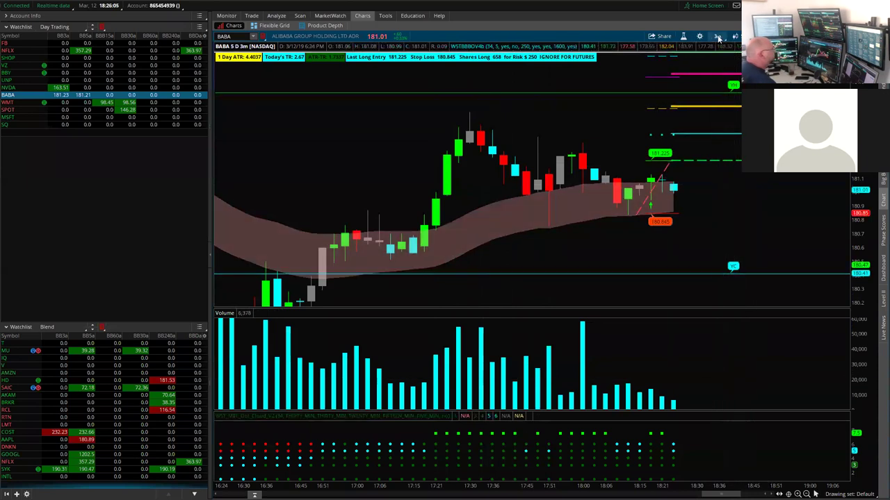
- Disable the volume subgraph for equities in the chart settings
{"action": "left_click", "coordinate": [700, 36]}
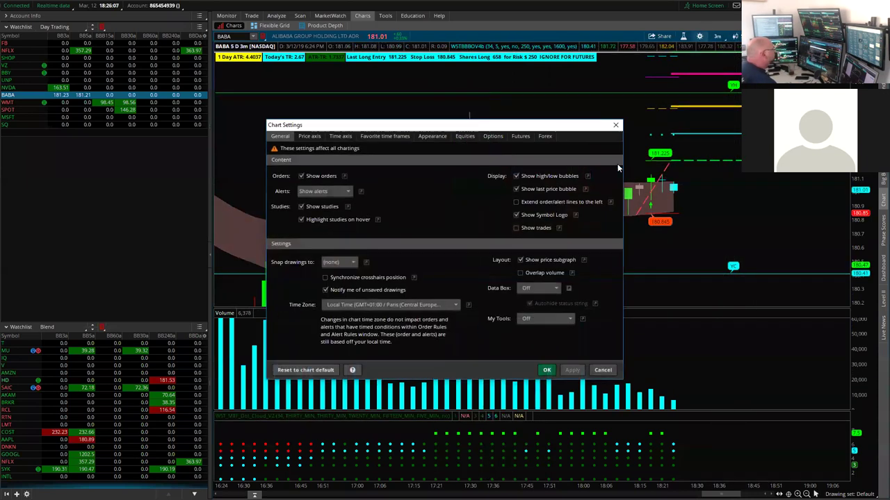
{"action": "left_click", "coordinate": [466, 137]}
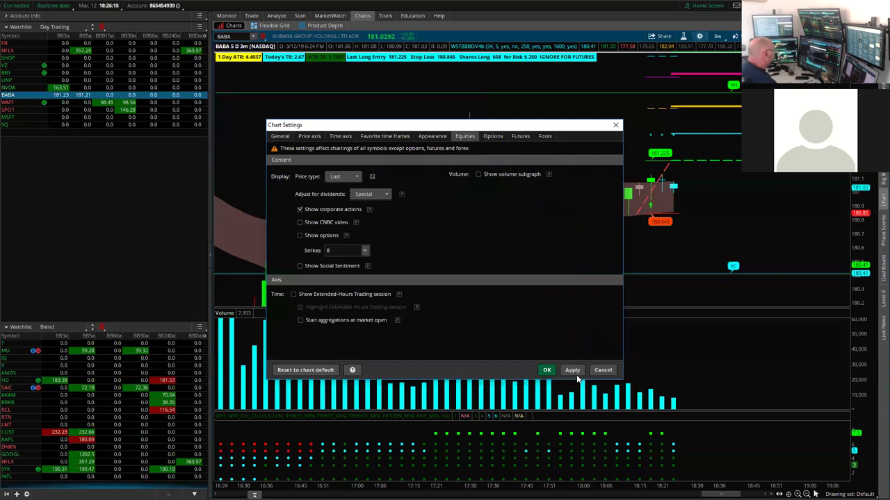
{"action": "left_click", "coordinate": [568, 373]}
{"action": "left_click", "coordinate": [547, 370]}
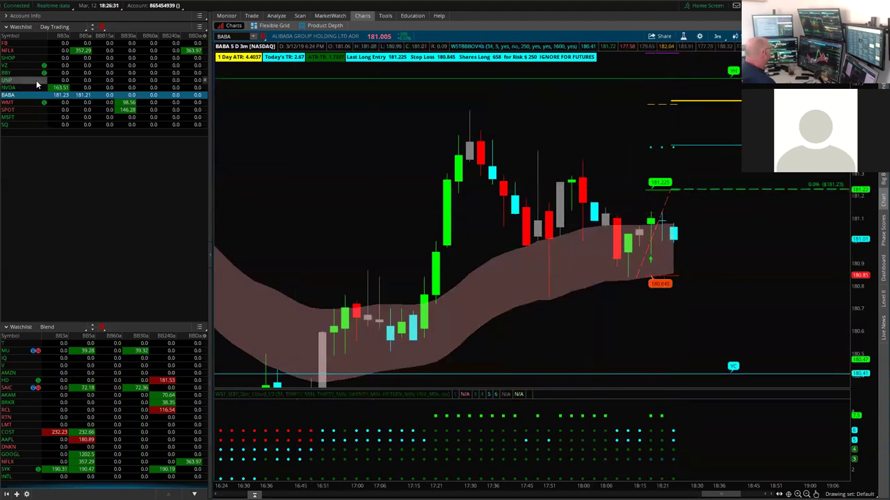
- Load NVDA and SPOT from the Day Trading watchlist and examine SPOT's signals, stops and targets on the 3-minute and 5-minute charts
{"action": "key", "text": "Up"}
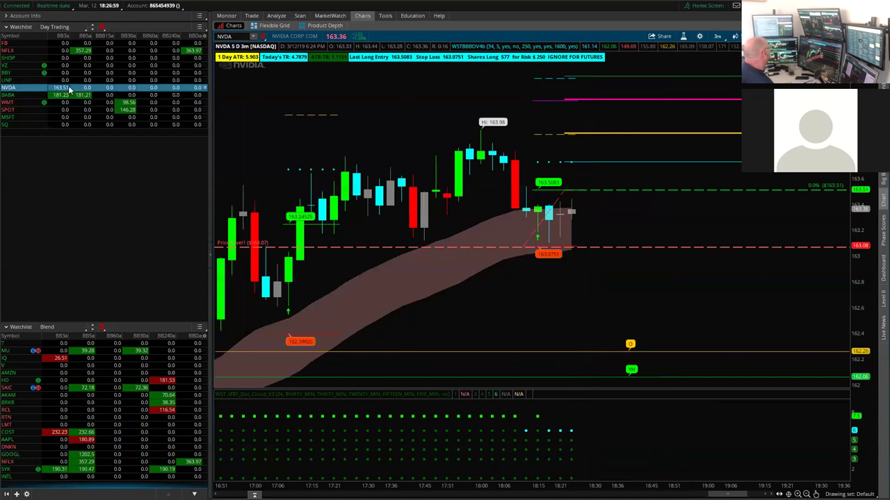
{"action": "left_click", "coordinate": [132, 110]}
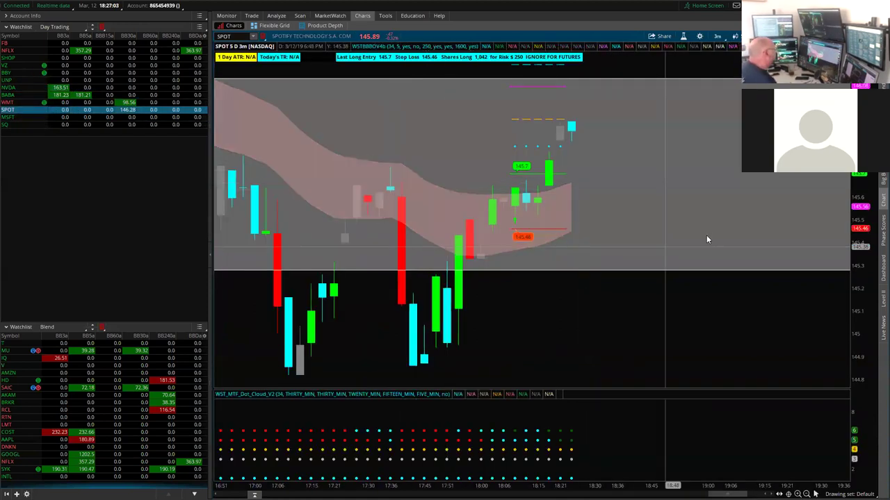
{"action": "left_click_drag", "start_coordinate": [868, 210], "coordinate": [868, 154]}
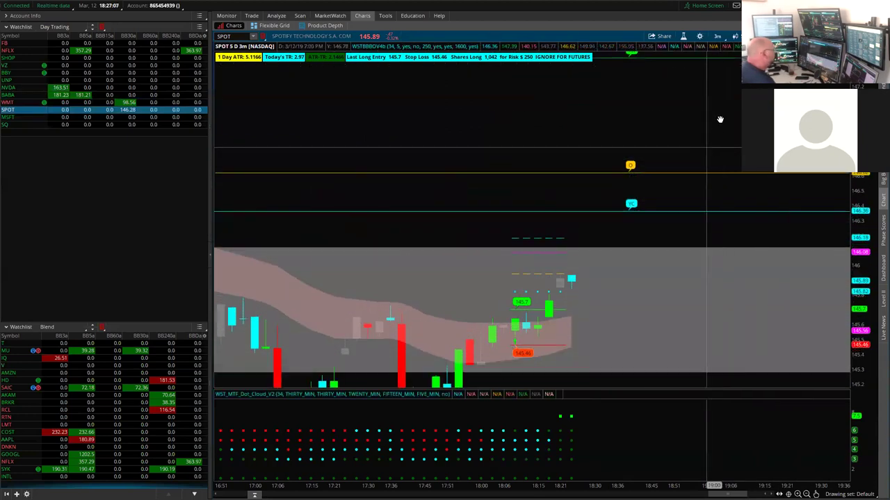
{"action": "left_click_drag", "start_coordinate": [720, 120], "coordinate": [731, 71]}
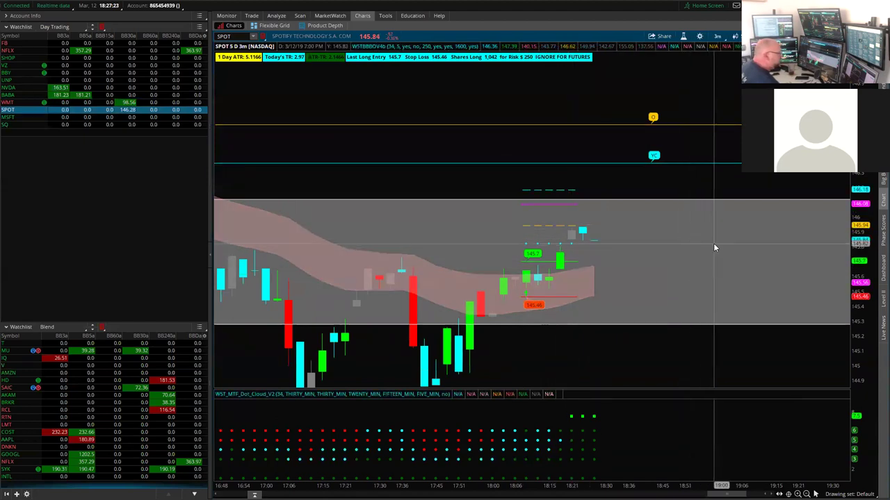
{"action": "left_click_drag", "start_coordinate": [570, 352], "coordinate": [609, 332]}
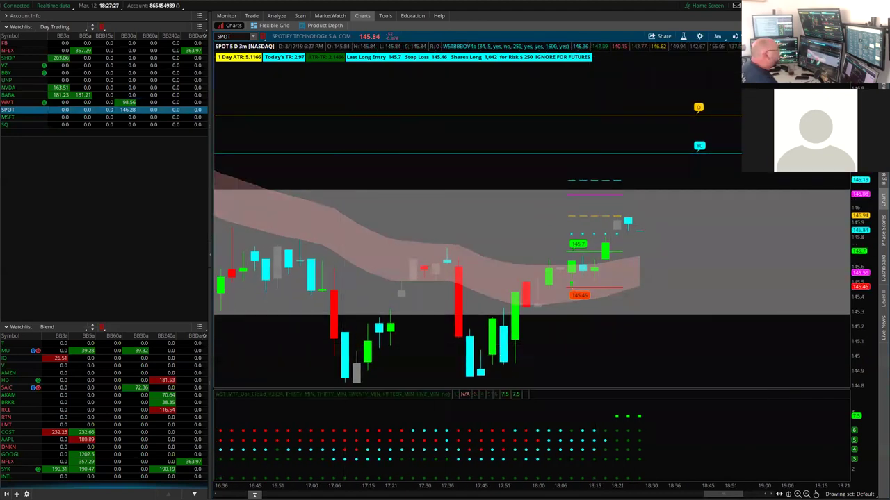
{"action": "left_click", "coordinate": [810, 75]}
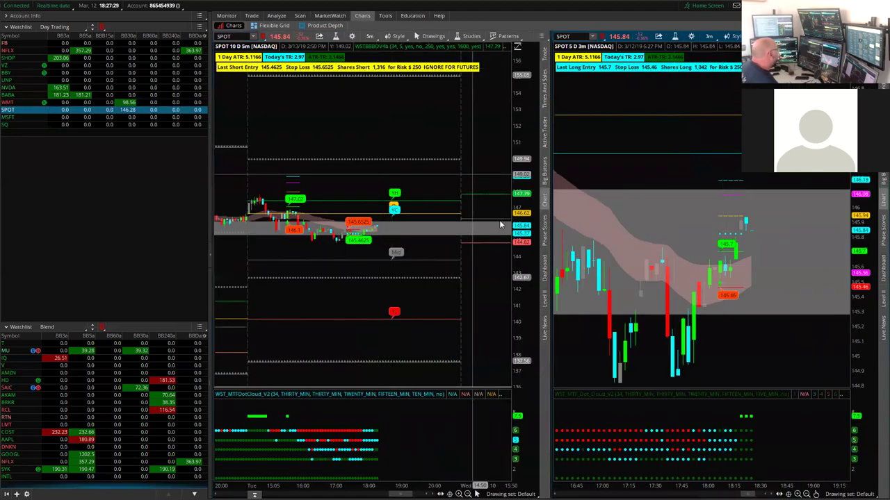
{"action": "left_click_drag", "start_coordinate": [525, 316], "coordinate": [546, 223]}
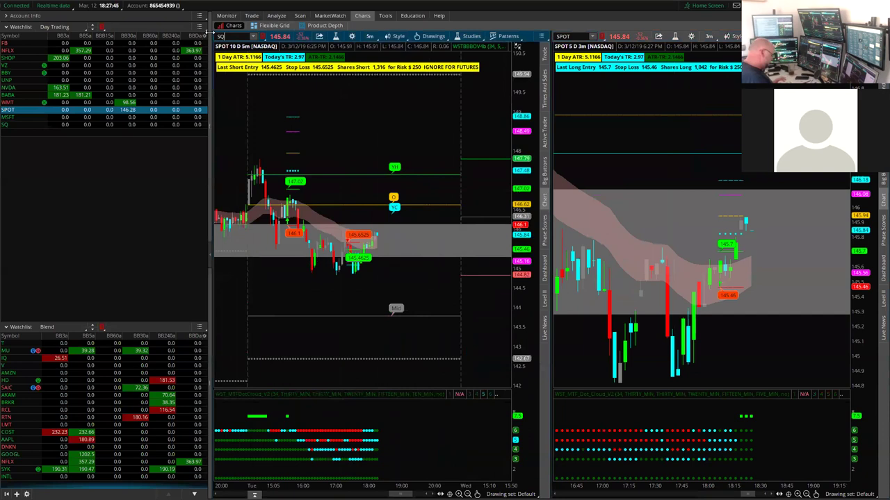
- Load SQ, maximize its 5-minute chart and fit the view around the latest long signals, stops, targets and cloud
{"action": "key", "text": "Return"}
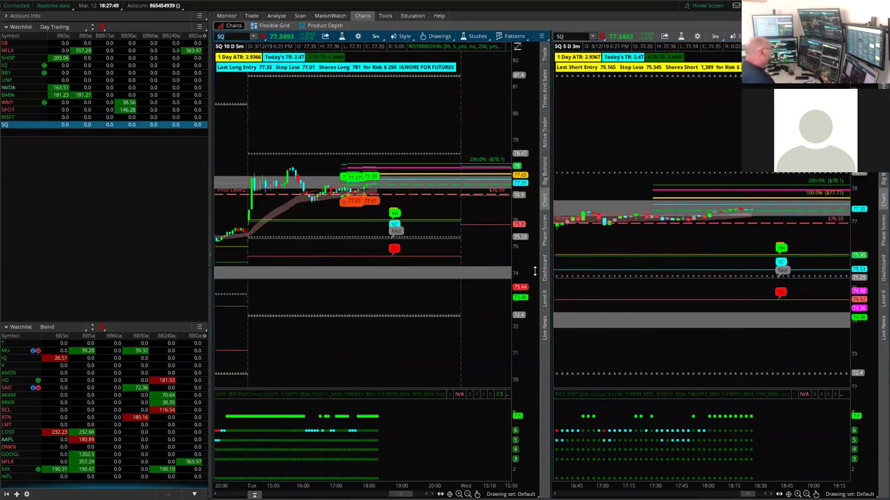
{"action": "left_click_drag", "start_coordinate": [525, 322], "coordinate": [546, 211]}
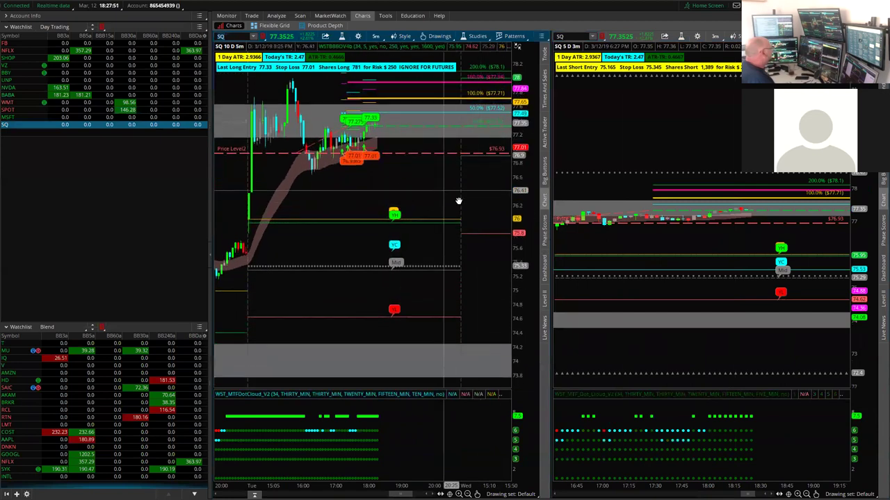
{"action": "left_click_drag", "start_coordinate": [456, 201], "coordinate": [483, 226]}
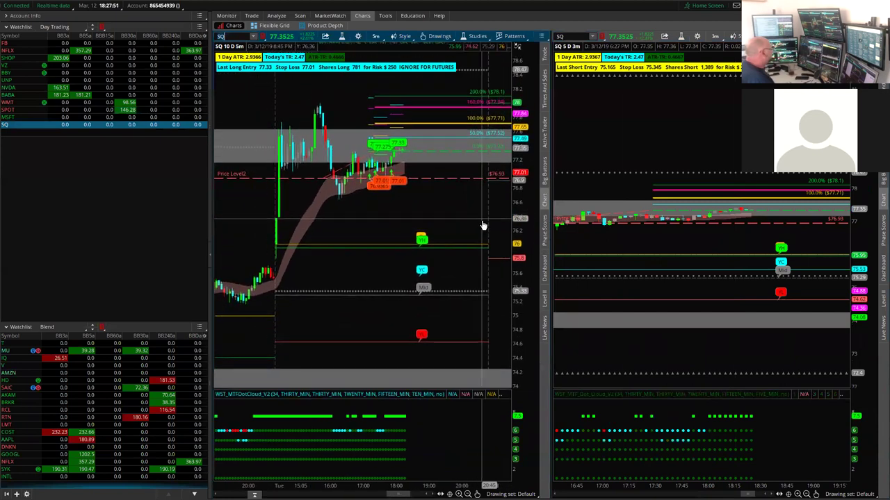
{"action": "left_click", "coordinate": [541, 35]}
{"action": "left_click", "coordinate": [521, 163]}
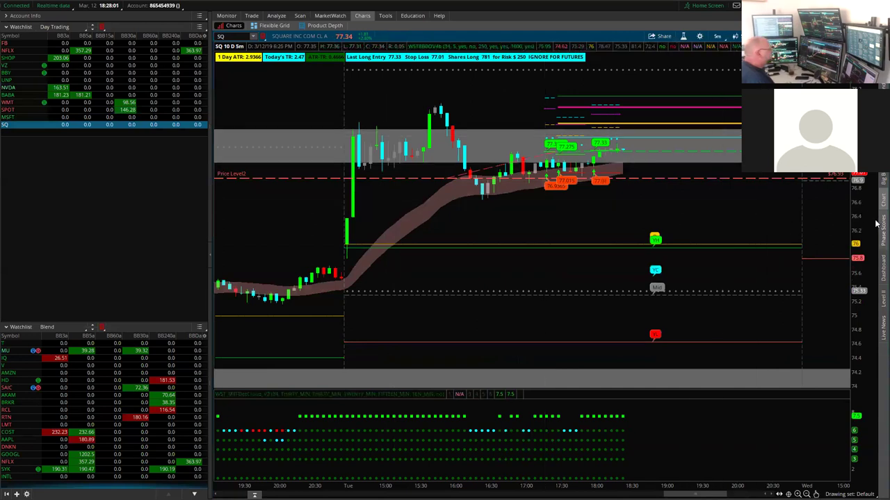
{"action": "left_click_drag", "start_coordinate": [867, 253], "coordinate": [844, 181]}
{"action": "left_click_drag", "start_coordinate": [747, 205], "coordinate": [773, 285]}
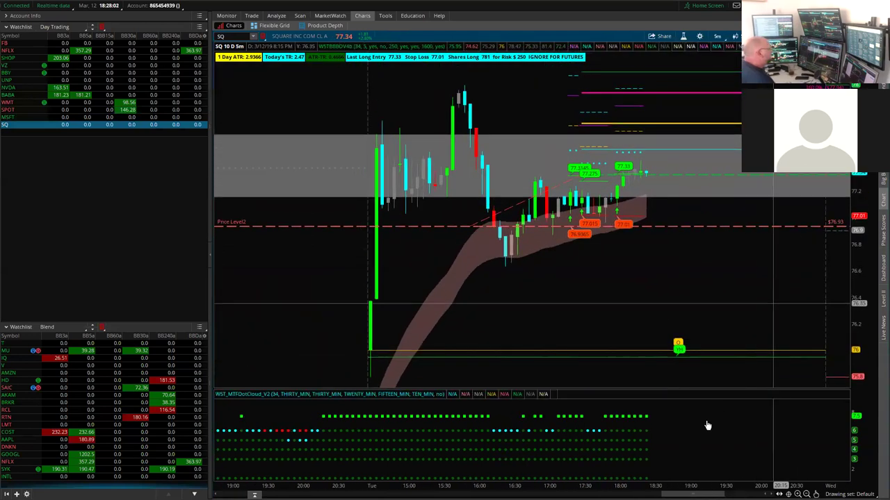
{"action": "left_click_drag", "start_coordinate": [665, 485], "coordinate": [629, 315]}
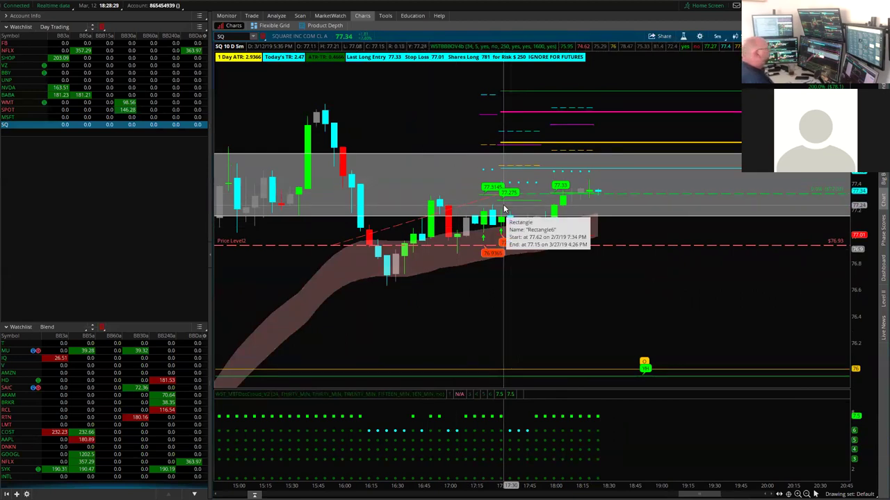
- Go through BABA and NVDA to SHOP in the Day Trading watchlist and fit SHOP's 5-minute chart around its recent candles and cloud
{"action": "left_click", "coordinate": [63, 95]}
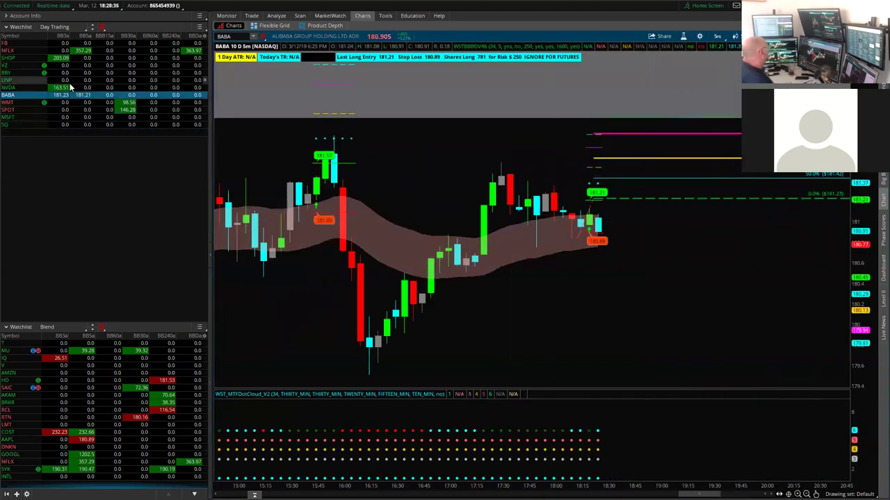
{"action": "left_click", "coordinate": [137, 88]}
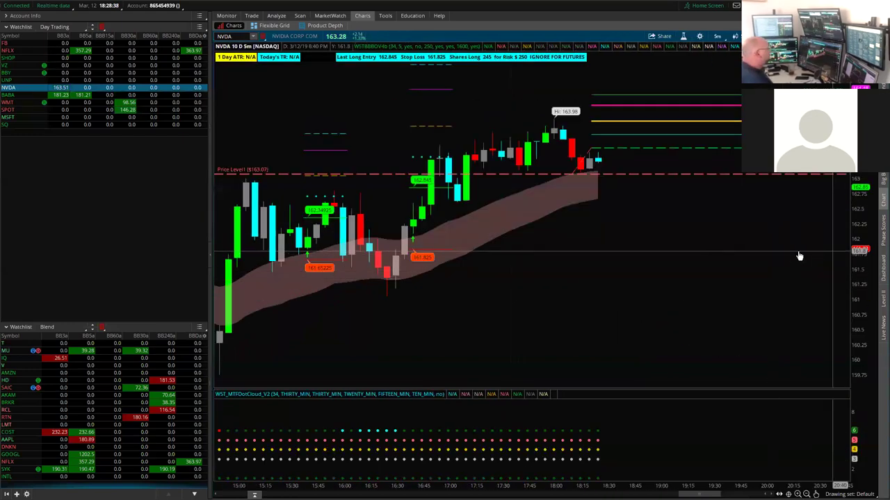
{"action": "key", "text": "Up"}
{"action": "key", "text": "Up"}
{"action": "key", "text": "Up"}
{"action": "key", "text": "Up"}
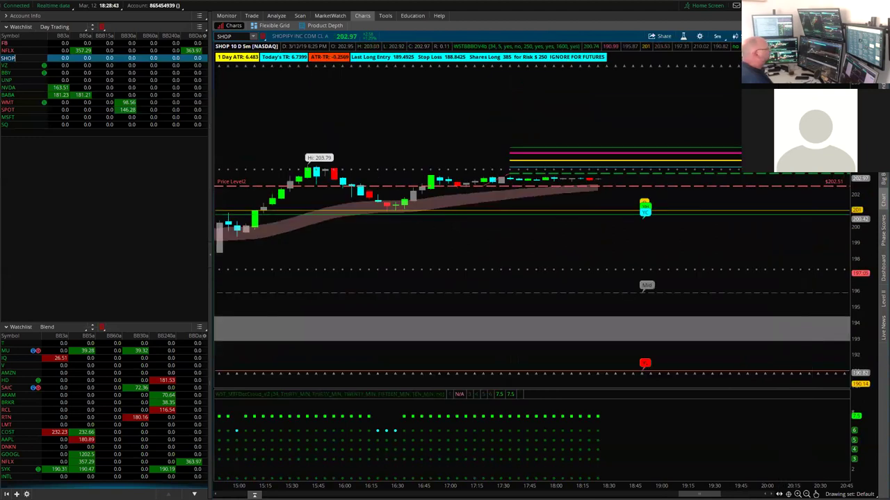
{"action": "left_click_drag", "start_coordinate": [855, 239], "coordinate": [855, 125]}
{"action": "left_click_drag", "start_coordinate": [676, 128], "coordinate": [658, 182]}
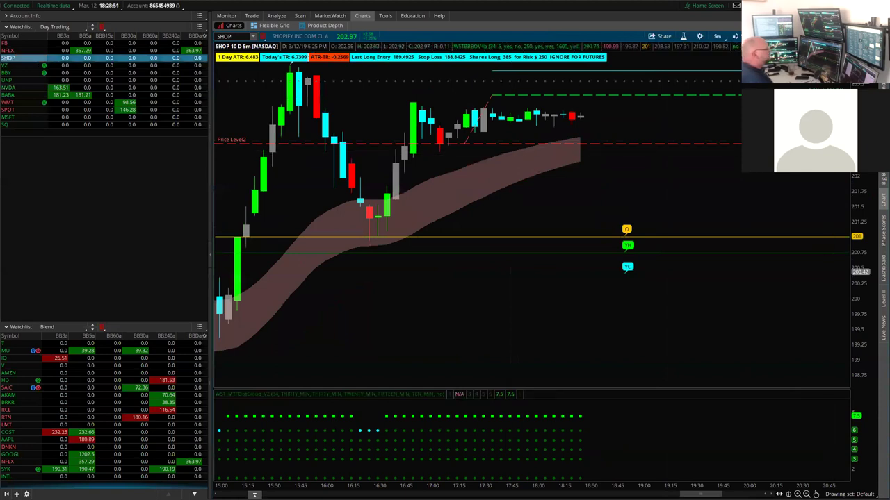
- Restore the side-by-side charts and fit SHOP's 3-minute chart around its long entry, stop and Fibonacci targets
{"action": "left_click", "coordinate": [809, 161]}
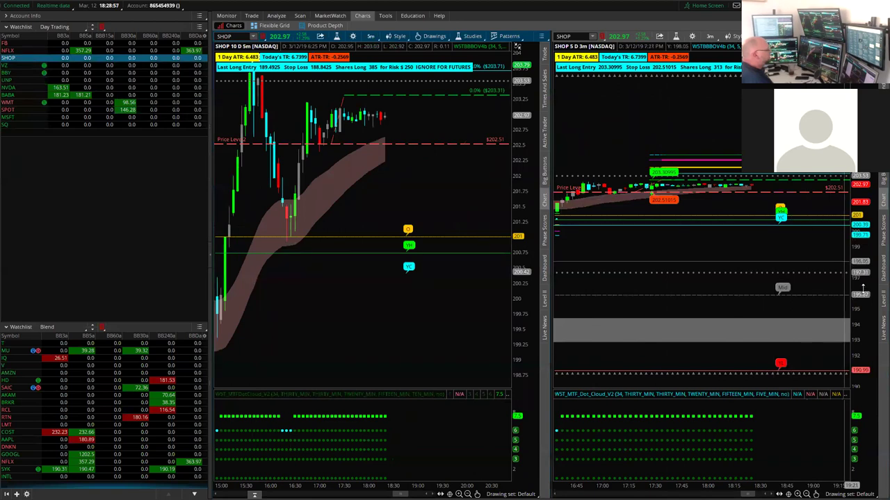
{"action": "left_click_drag", "start_coordinate": [871, 271], "coordinate": [874, 175]}
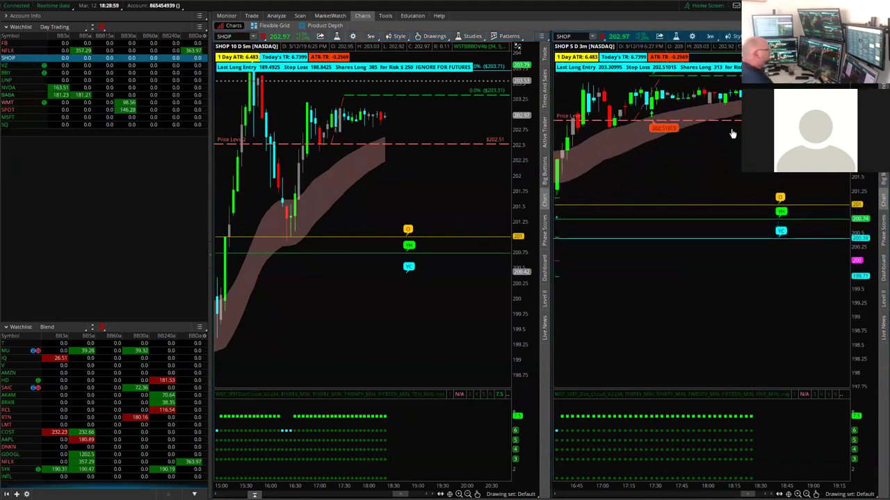
{"action": "left_click_drag", "start_coordinate": [704, 161], "coordinate": [630, 217]}
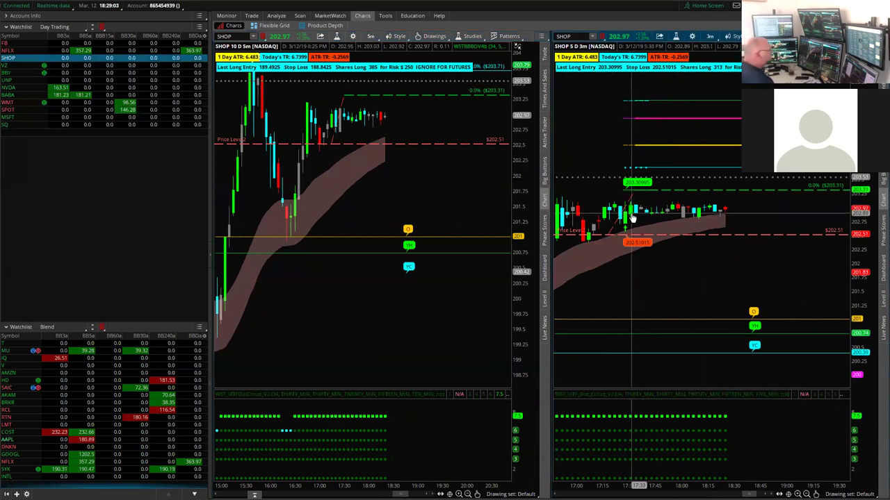
{"action": "left_click_drag", "start_coordinate": [702, 284], "coordinate": [744, 282]}
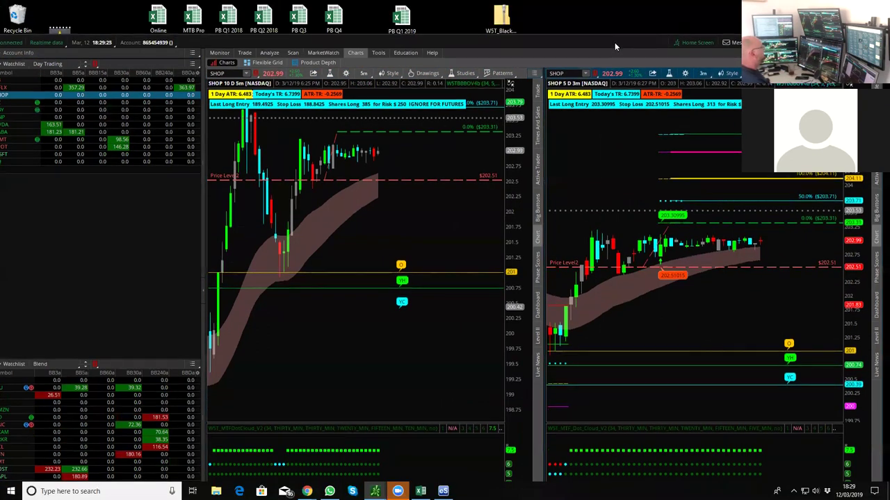
- Switch to the maximized Flexible Grid window, expand SPOT's 30-minute chart to the full window and fit the view around its candles and cloud
{"action": "left_click_drag", "start_coordinate": [614, 43], "coordinate": [889, 0]}
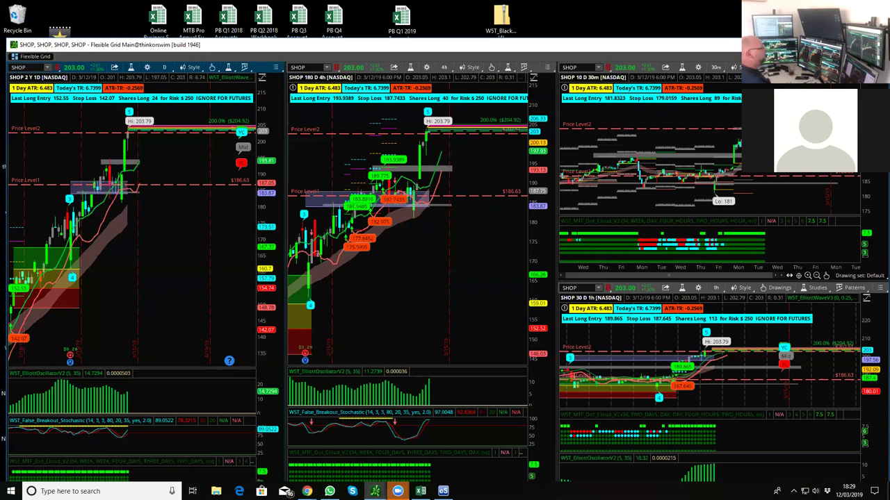
{"action": "key", "text": "super+Up"}
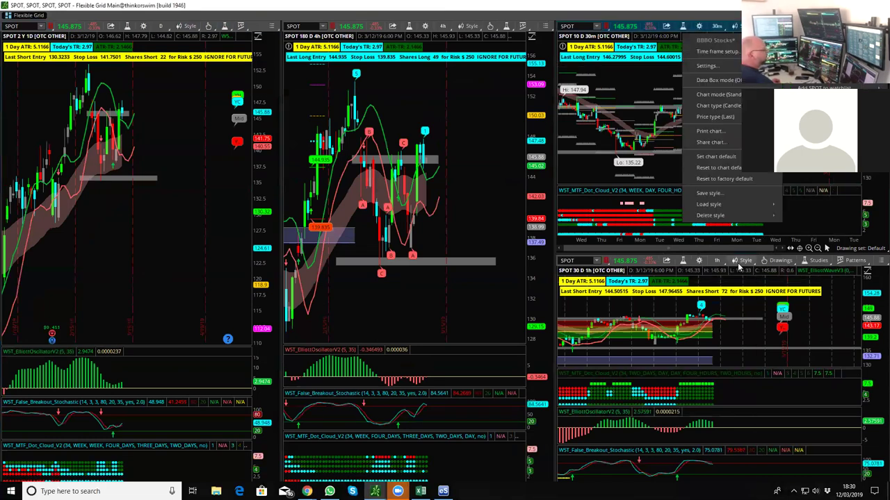
{"action": "left_click", "coordinate": [825, 248]}
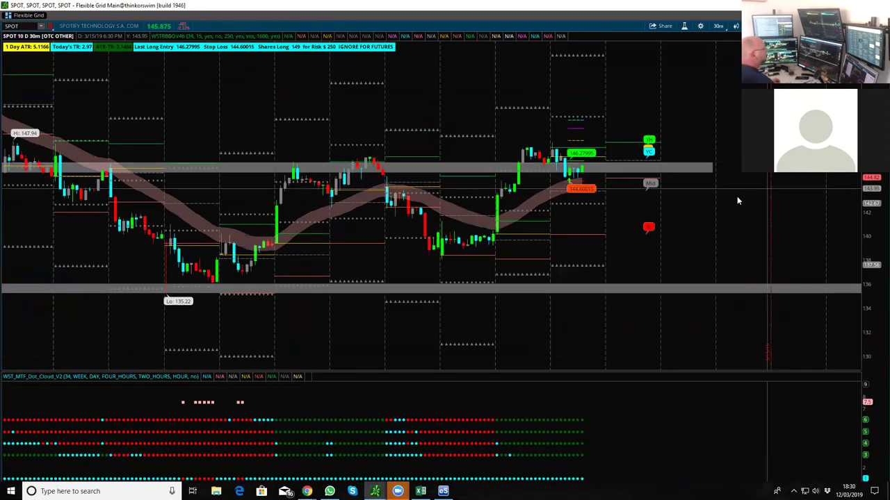
{"action": "left_click_drag", "start_coordinate": [876, 244], "coordinate": [872, 186]}
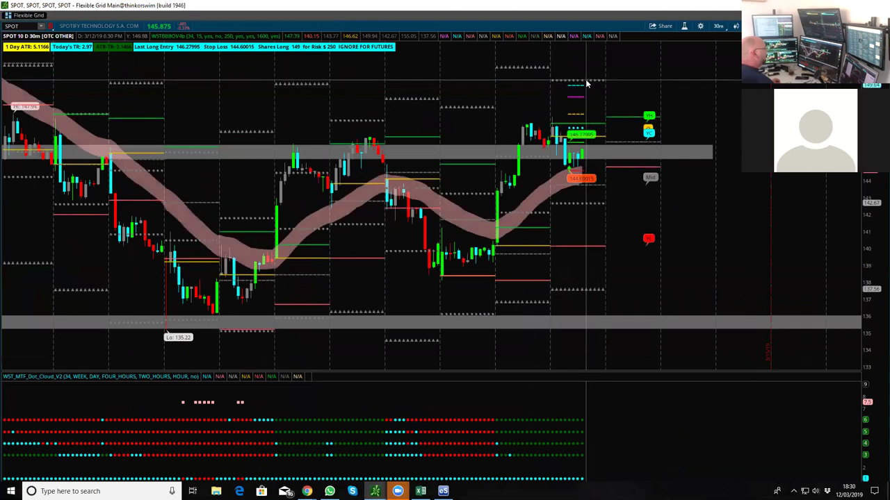
{"action": "left_click_drag", "start_coordinate": [790, 220], "coordinate": [794, 232]}
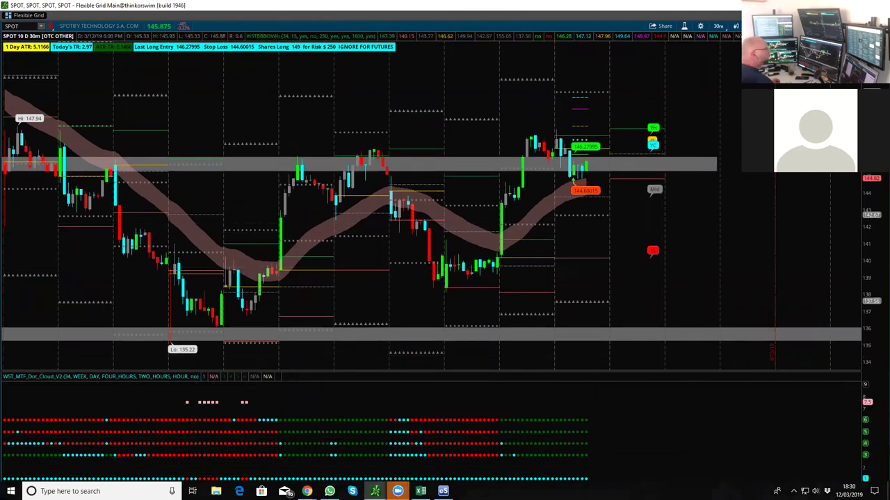
- Refit the grid window so the time axis shows, enlarge the price area and widen SPOT's candles around the upper grey zone
{"action": "key", "text": "super+Down"}
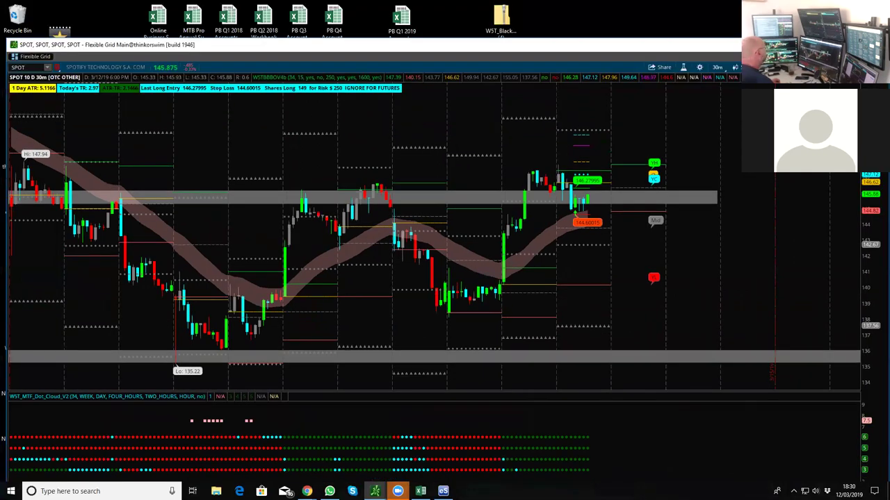
{"action": "key", "text": "super+Up"}
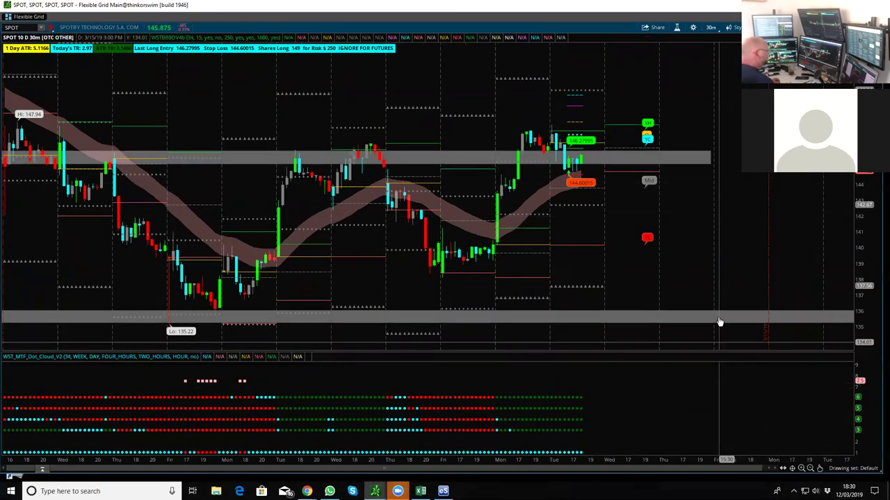
{"action": "left_click_drag", "start_coordinate": [697, 351], "coordinate": [699, 391]}
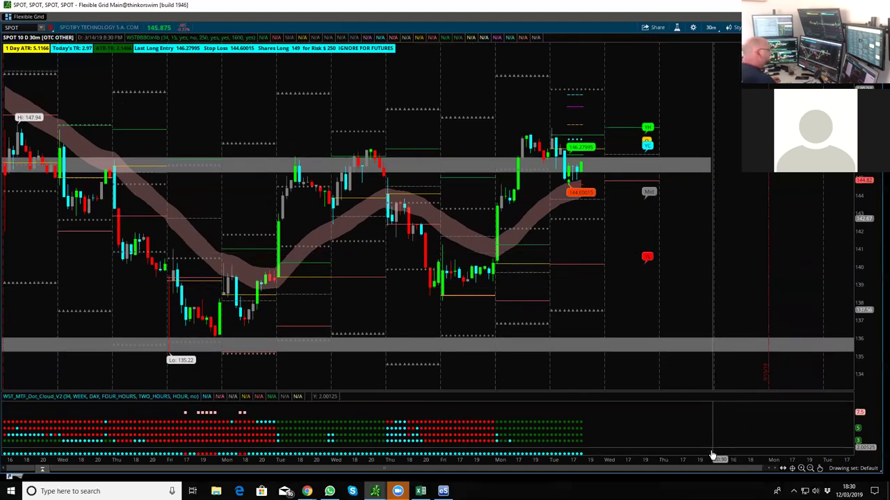
{"action": "left_click_drag", "start_coordinate": [710, 460], "coordinate": [653, 459]}
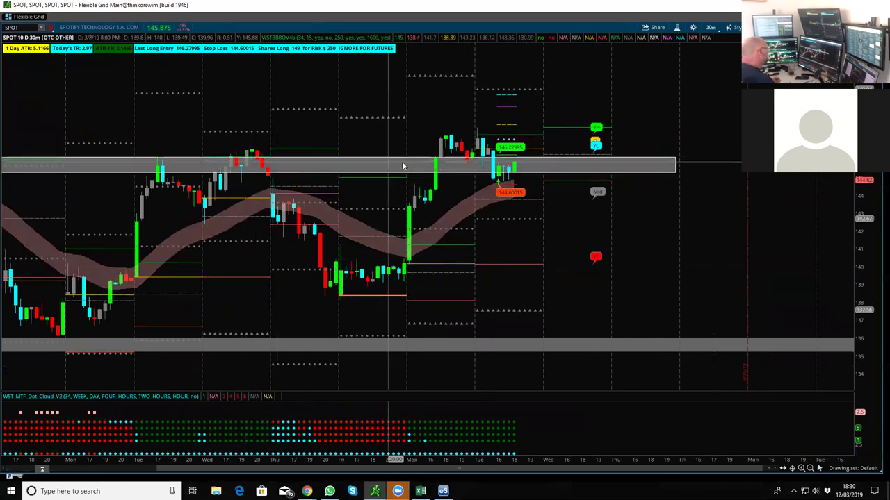
{"action": "mouse_move", "coordinate": [450, 168]}
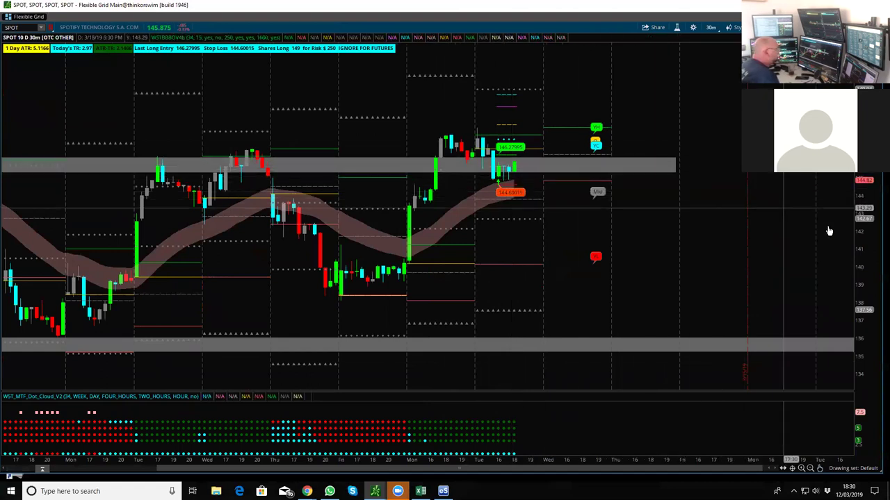
- Rescale SPOT's 30-minute chart around the latest long entry, stop and targets, and enlarge the dot cloud pane
{"action": "left_click_drag", "start_coordinate": [866, 256], "coordinate": [866, 212]}
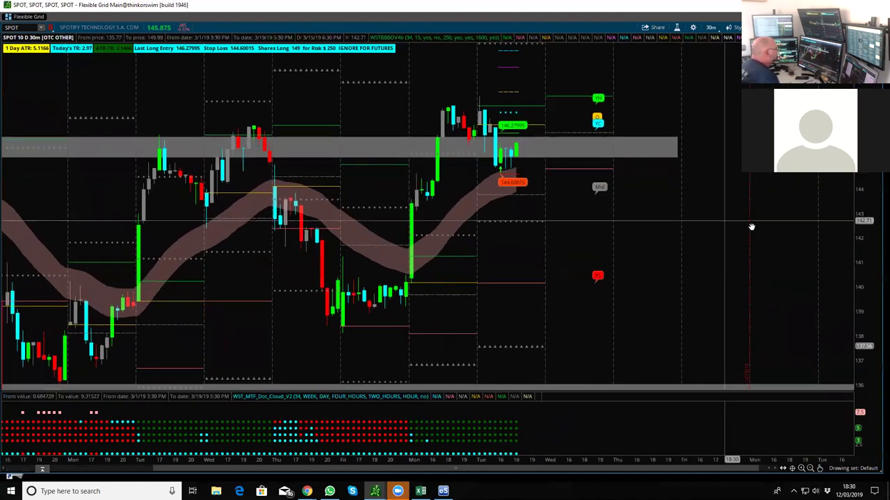
{"action": "left_click_drag", "start_coordinate": [734, 226], "coordinate": [796, 255]}
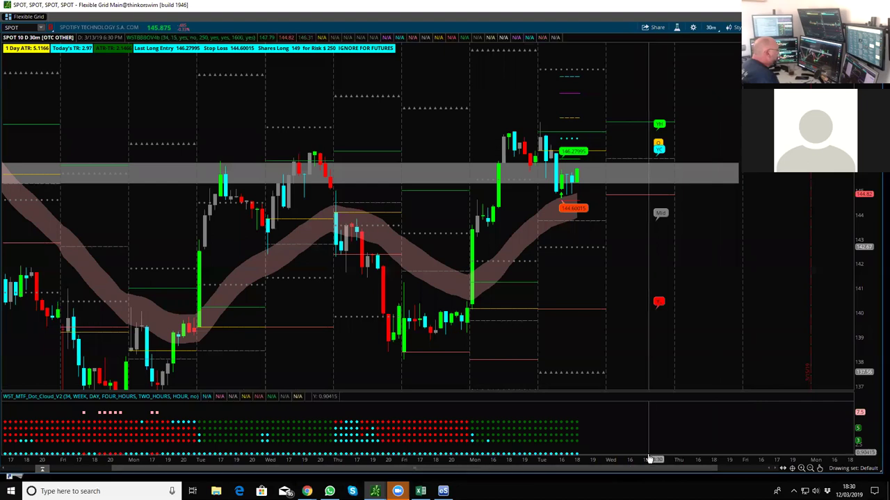
{"action": "left_click_drag", "start_coordinate": [649, 460], "coordinate": [629, 461]}
{"action": "left_click_drag", "start_coordinate": [625, 461], "coordinate": [560, 458]}
{"action": "left_click_drag", "start_coordinate": [561, 277], "coordinate": [616, 334]}
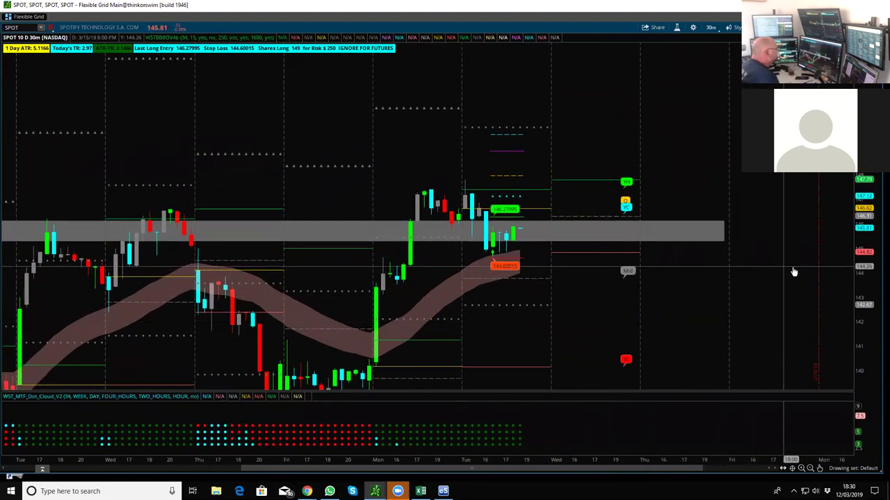
{"action": "left_click_drag", "start_coordinate": [864, 297], "coordinate": [864, 272]}
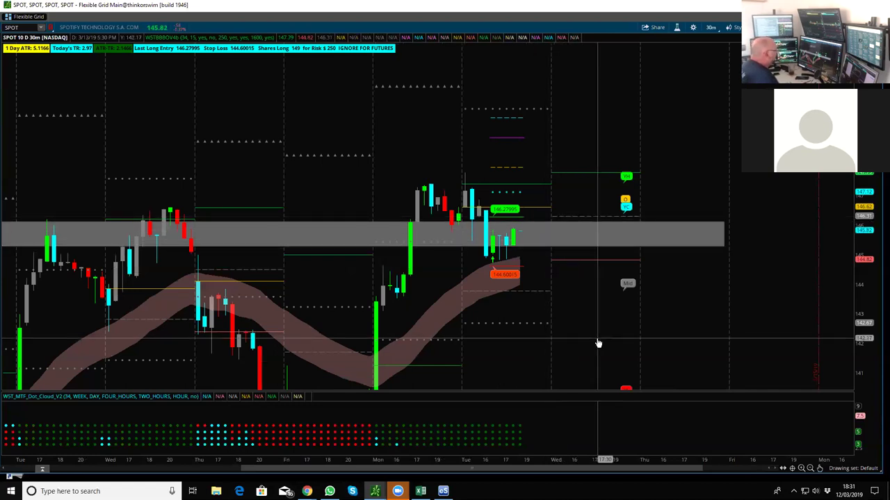
{"action": "left_click_drag", "start_coordinate": [595, 390], "coordinate": [596, 341]}
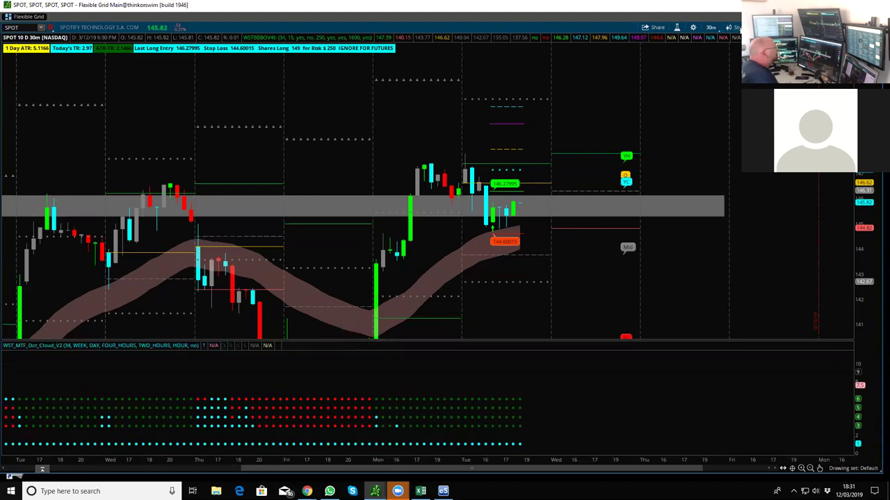
- Set period1 of the WST_MTF_Dot_Cloud_V2 study on SPOT's 30-minute chart to Day and apply the change
{"action": "left_click", "coordinate": [678, 28]}
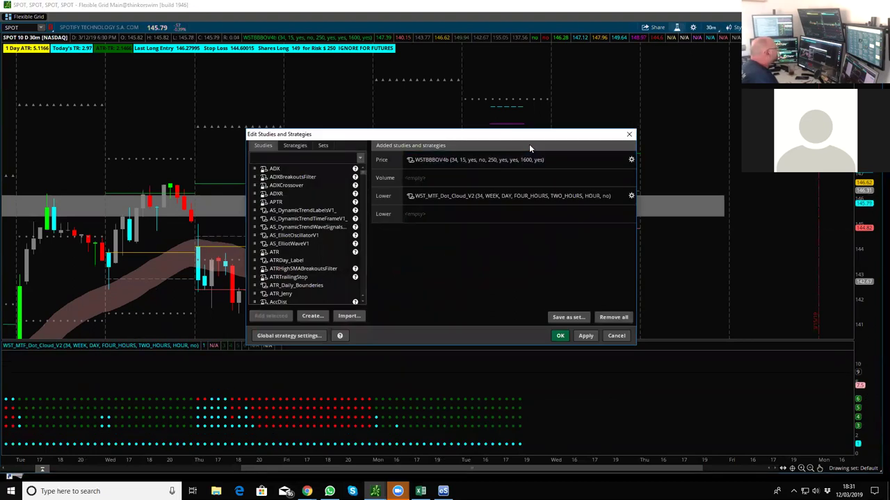
{"action": "left_click_drag", "start_coordinate": [535, 133], "coordinate": [759, 57]}
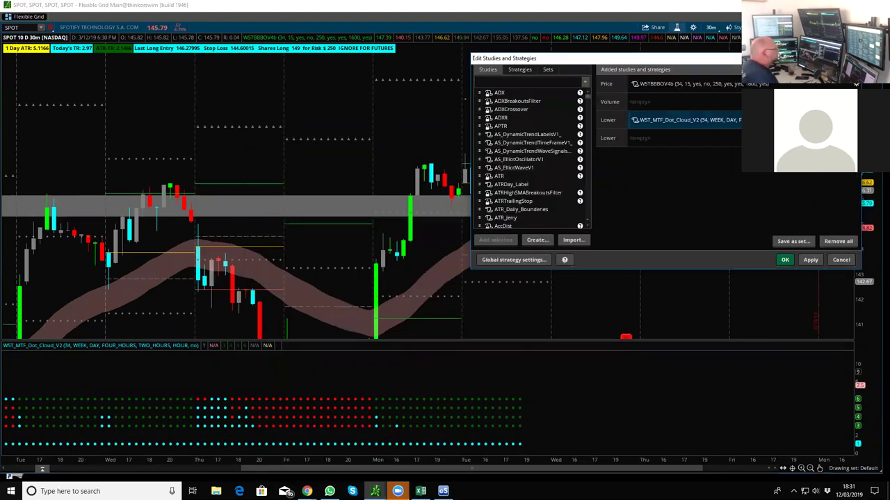
{"action": "left_click", "coordinate": [855, 119]}
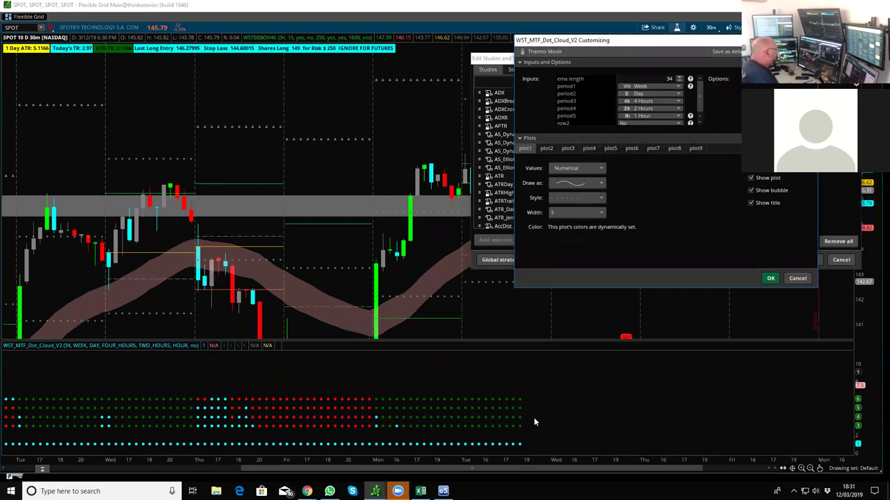
{"action": "left_click", "coordinate": [673, 87]}
{"action": "scroll", "coordinate": [648, 131], "scroll_direction": "up", "scroll_amount": 3}
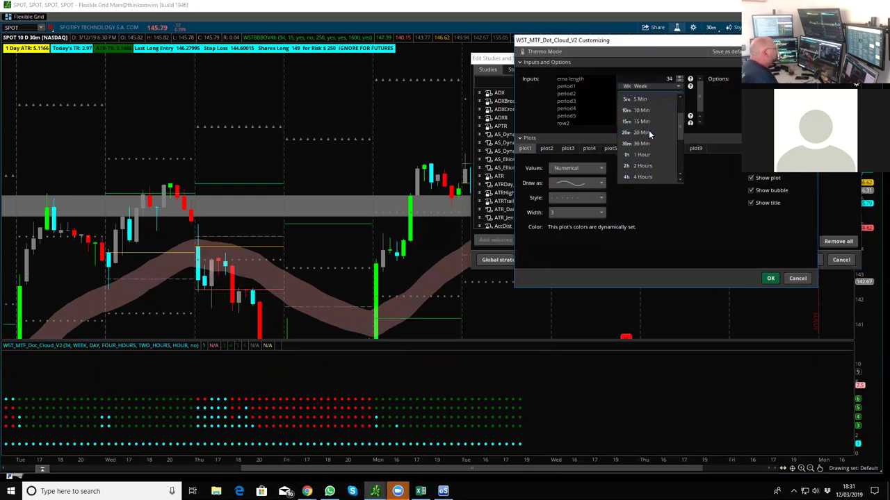
{"action": "scroll", "coordinate": [648, 132], "scroll_direction": "down", "scroll_amount": 1}
{"action": "left_click", "coordinate": [644, 159]}
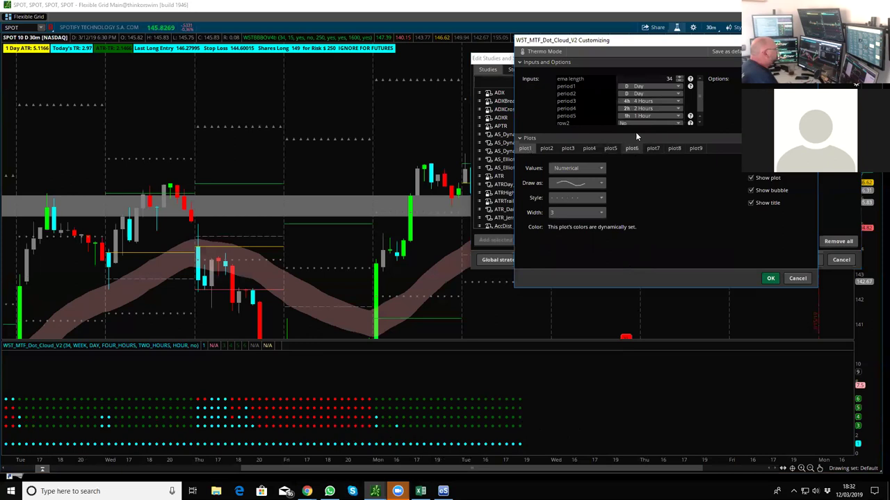
{"action": "left_click", "coordinate": [770, 279]}
{"action": "left_click", "coordinate": [807, 257]}
{"action": "left_click", "coordinate": [782, 258]}
- Fit SPOT's 30-minute chart around its latest long signal and compare the candles with the updated dot cloud rows
{"action": "left_click_drag", "start_coordinate": [467, 427], "coordinate": [638, 435]}
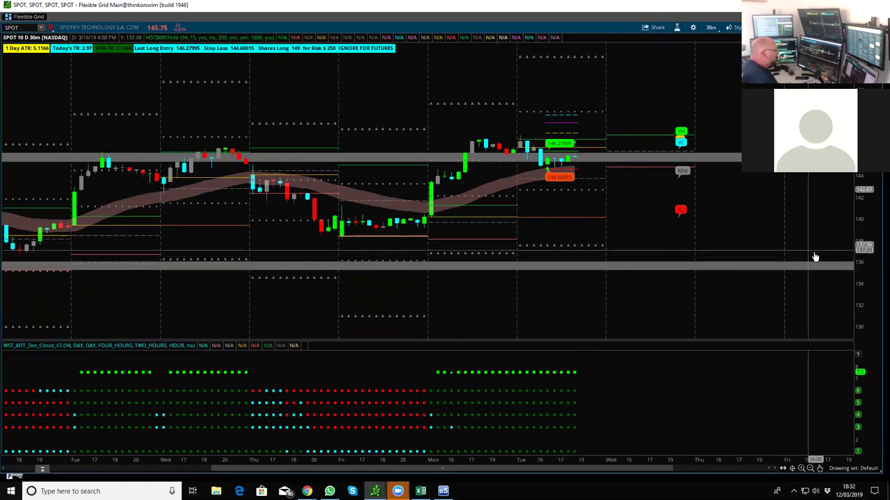
{"action": "left_click_drag", "start_coordinate": [873, 312], "coordinate": [856, 226]}
{"action": "left_click_drag", "start_coordinate": [749, 200], "coordinate": [743, 286]}
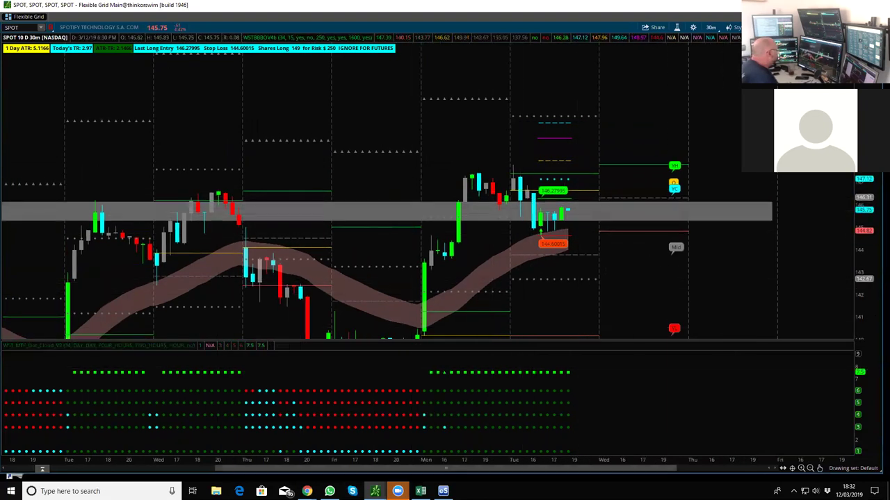
{"action": "left_click_drag", "start_coordinate": [400, 461], "coordinate": [613, 462]}
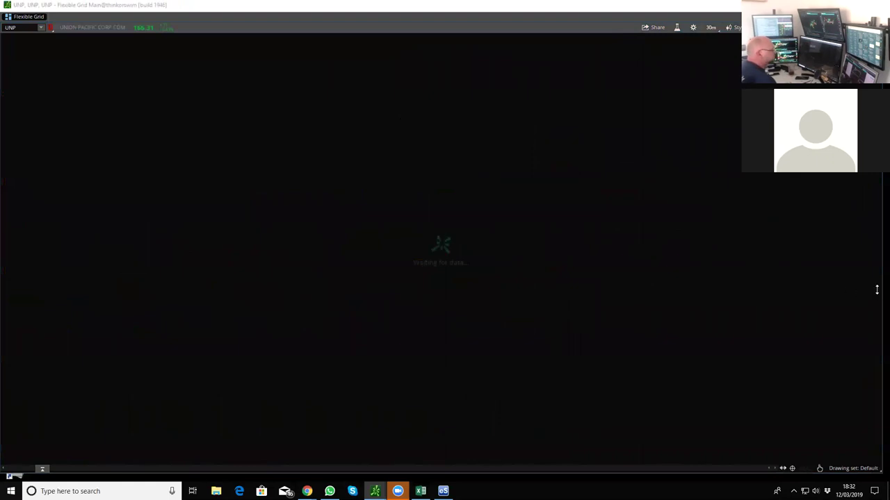
- Bring up UNP and fit its 30-minute chart around the long entry, stop, trend channel and grey zone
{"action": "left_click_drag", "start_coordinate": [870, 277], "coordinate": [880, 175]}
{"action": "left_click_drag", "start_coordinate": [710, 235], "coordinate": [752, 203]}
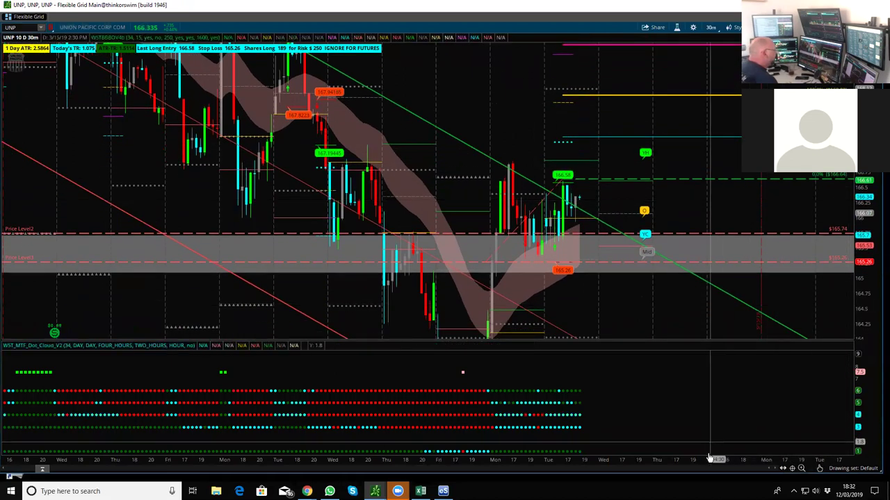
{"action": "left_click_drag", "start_coordinate": [709, 458], "coordinate": [556, 457]}
{"action": "left_click_drag", "start_coordinate": [517, 311], "coordinate": [623, 315]}
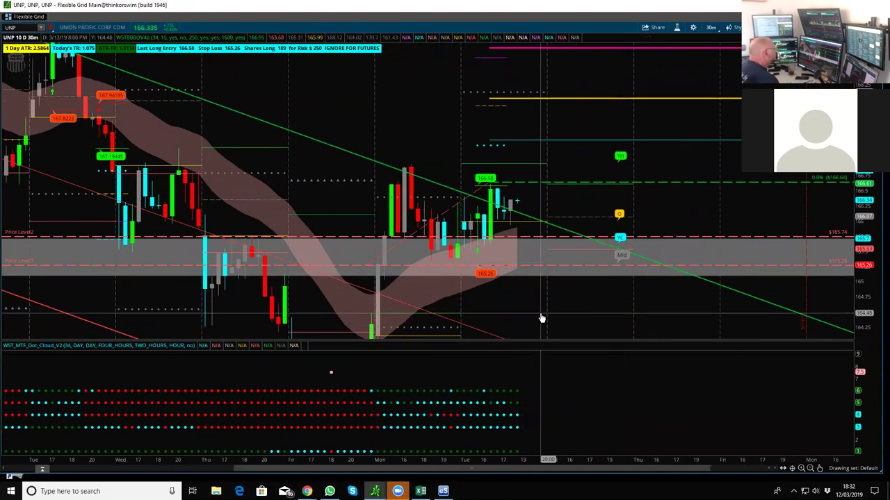
- Remove the Price Level2 line from UNP's 30-minute chart and reposition the view to show the long entry's targets
{"action": "right_click", "coordinate": [662, 240]}
{"action": "left_click", "coordinate": [698, 278]}
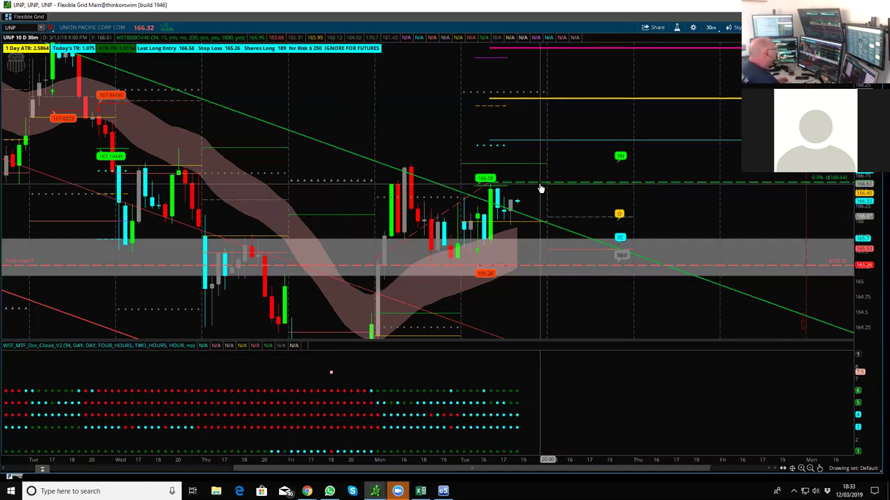
{"action": "left_click_drag", "start_coordinate": [616, 321], "coordinate": [589, 340]}
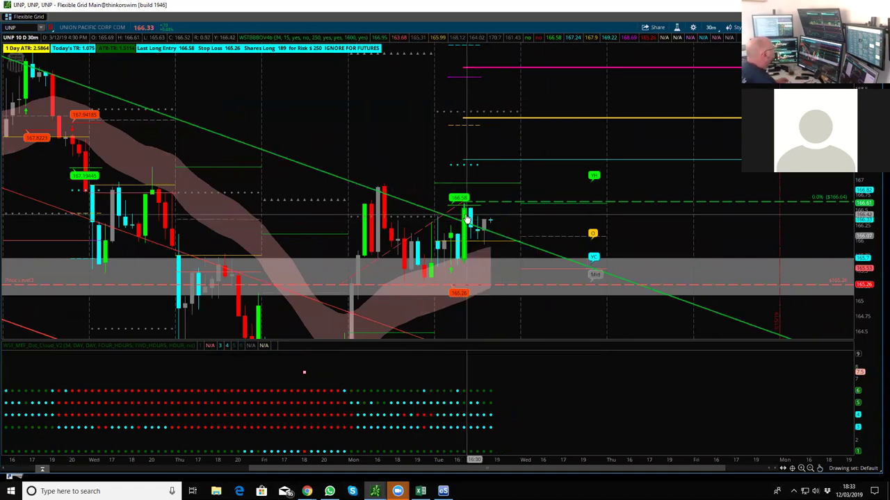
{"action": "left_click_drag", "start_coordinate": [668, 224], "coordinate": [669, 203]}
- Return to the four-chart grid, load LRCX and expand its daily chart to the full window
{"action": "left_click_drag", "start_coordinate": [487, 462], "coordinate": [595, 290]}
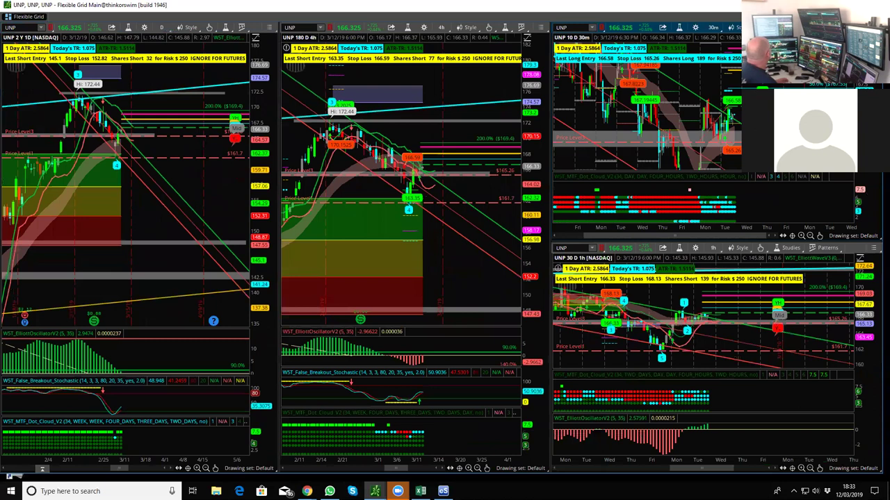
{"action": "type", "text": "LRCX"}
{"action": "key", "text": "Return"}
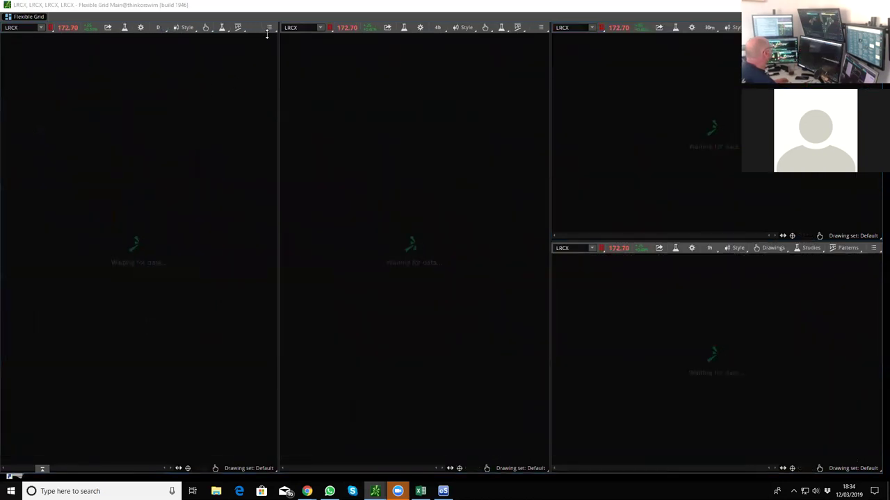
{"action": "left_click", "coordinate": [269, 27]}
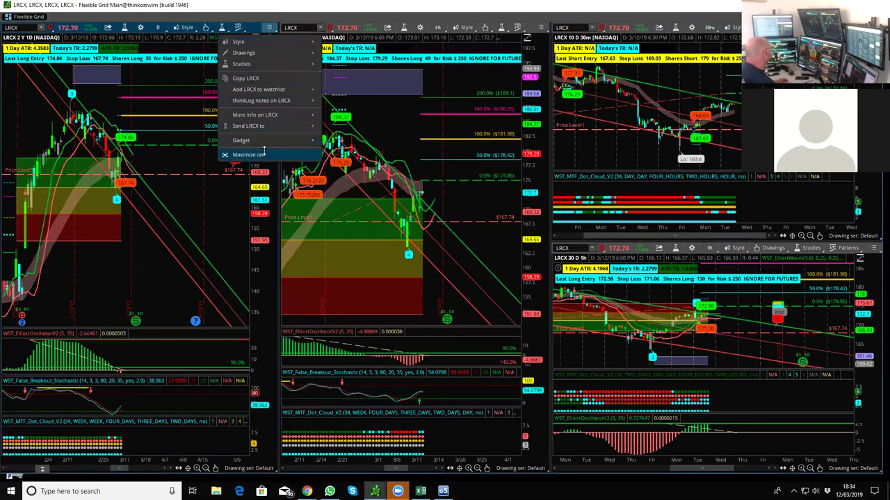
{"action": "left_click", "coordinate": [292, 155]}
- Fit LRCX's daily chart around its latest long entry, stop, Fibonacci targets, channel and wave 4 low
{"action": "left_click_drag", "start_coordinate": [870, 264], "coordinate": [870, 179]}
{"action": "left_click_drag", "start_coordinate": [594, 188], "coordinate": [707, 298]}
{"action": "left_click_drag", "start_coordinate": [646, 459], "coordinate": [610, 460]}
{"action": "left_click_drag", "start_coordinate": [646, 256], "coordinate": [699, 273]}
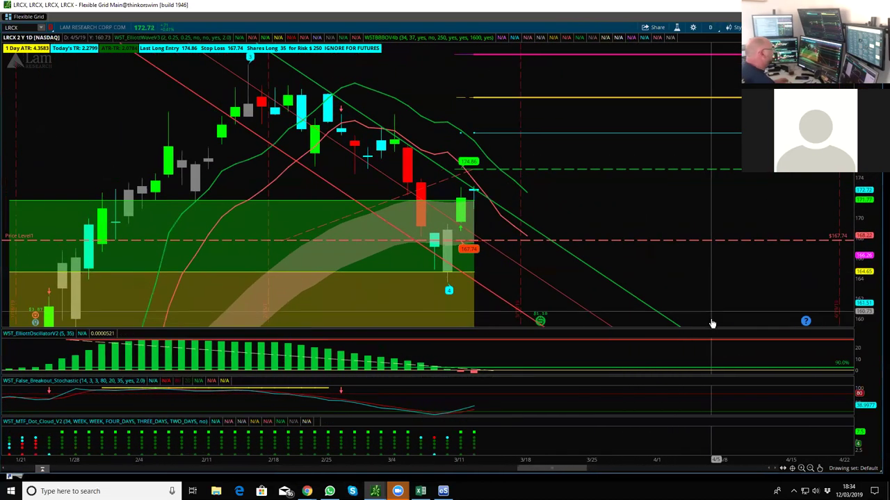
{"action": "left_click_drag", "start_coordinate": [737, 120], "coordinate": [836, 111]}
{"action": "left_click_drag", "start_coordinate": [864, 208], "coordinate": [864, 243]}
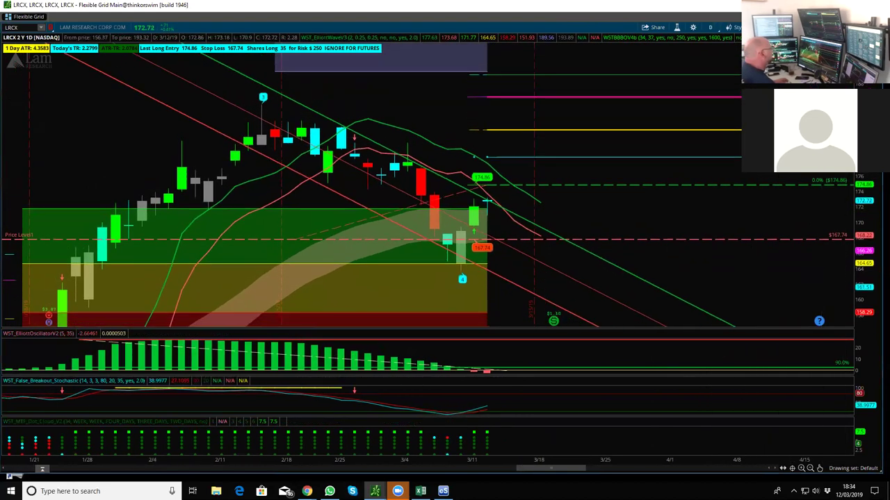
{"action": "left_click_drag", "start_coordinate": [703, 242], "coordinate": [735, 282]}
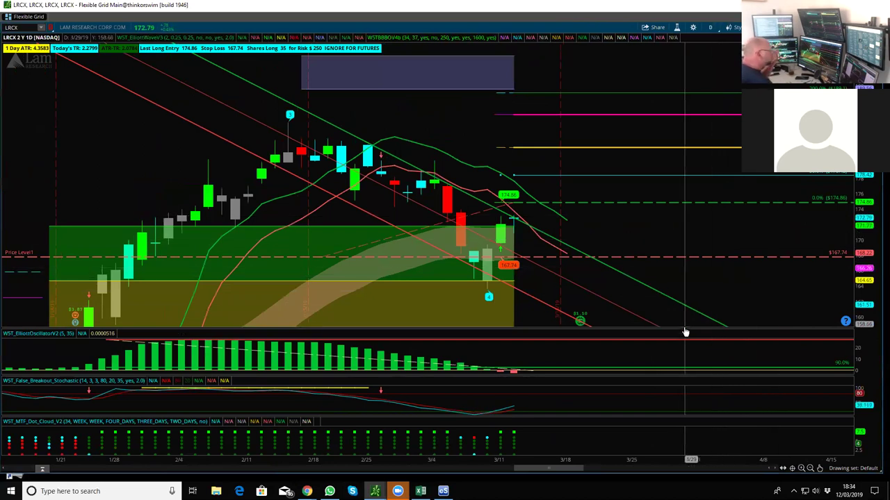
- Enlarge the Elliott Oscillator and False Breakout Stochastic panes under LRCX's daily chart to examine their latest readings
{"action": "left_click_drag", "start_coordinate": [685, 329], "coordinate": [704, 253]}
{"action": "left_click_drag", "start_coordinate": [858, 288], "coordinate": [864, 325]}
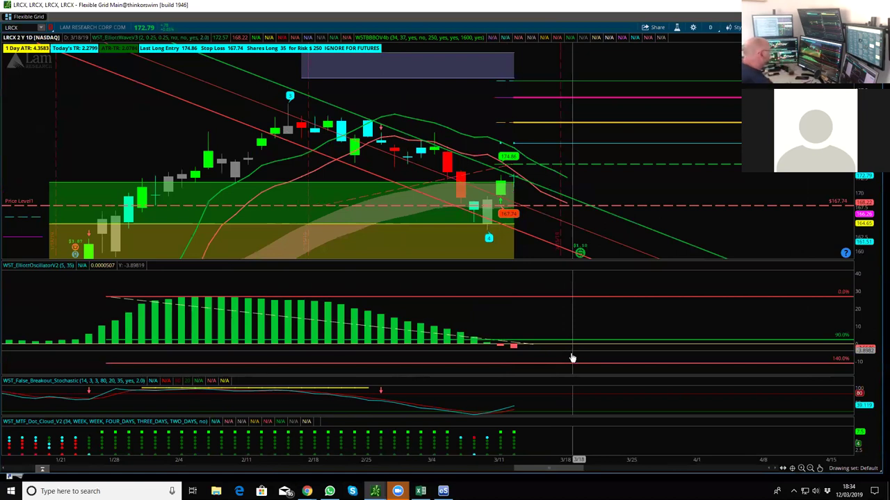
{"action": "left_click_drag", "start_coordinate": [565, 376], "coordinate": [576, 335]}
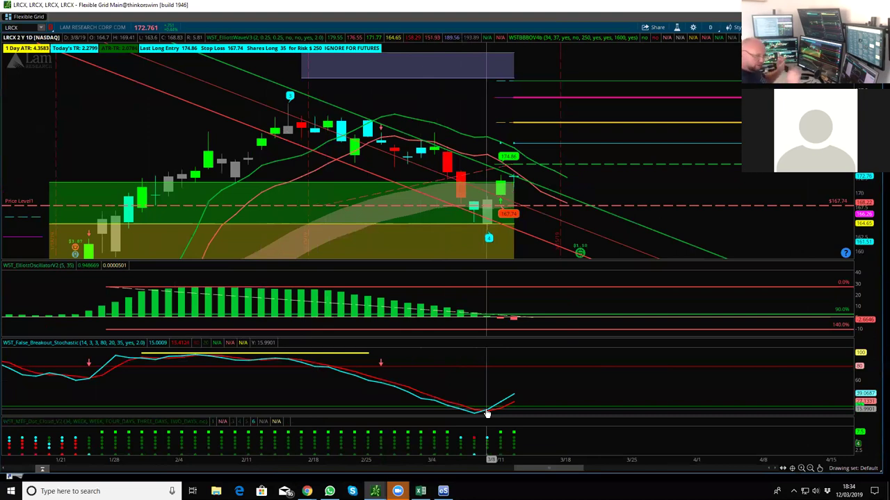
- Enlarge the MTF Dot Cloud pane under LRCX's daily chart to examine it, and refit the price pane around the latest long entry
{"action": "left_click_drag", "start_coordinate": [560, 417], "coordinate": [567, 393]}
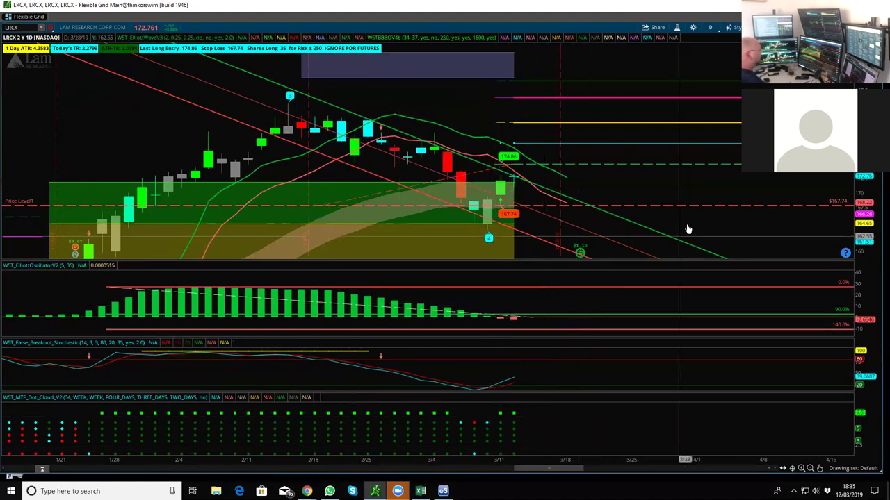
{"action": "left_click_drag", "start_coordinate": [642, 260], "coordinate": [661, 344]}
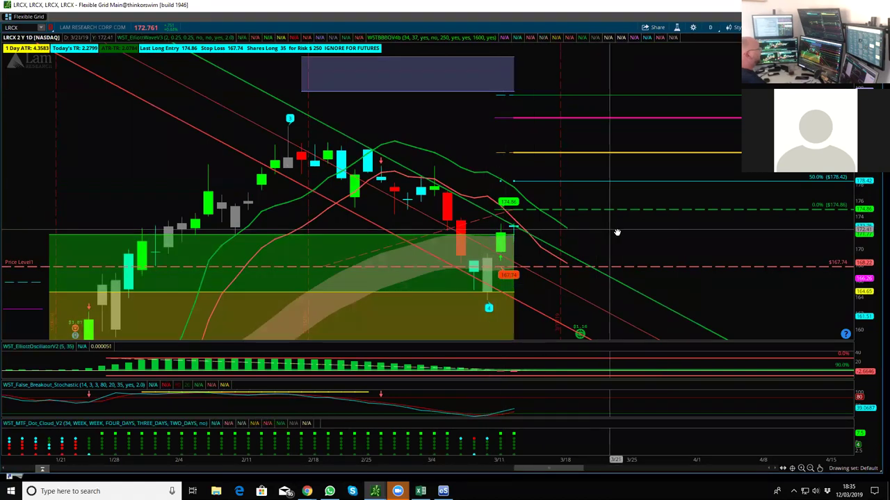
{"action": "left_click_drag", "start_coordinate": [615, 232], "coordinate": [668, 224]}
{"action": "left_click_drag", "start_coordinate": [683, 458], "coordinate": [652, 459]}
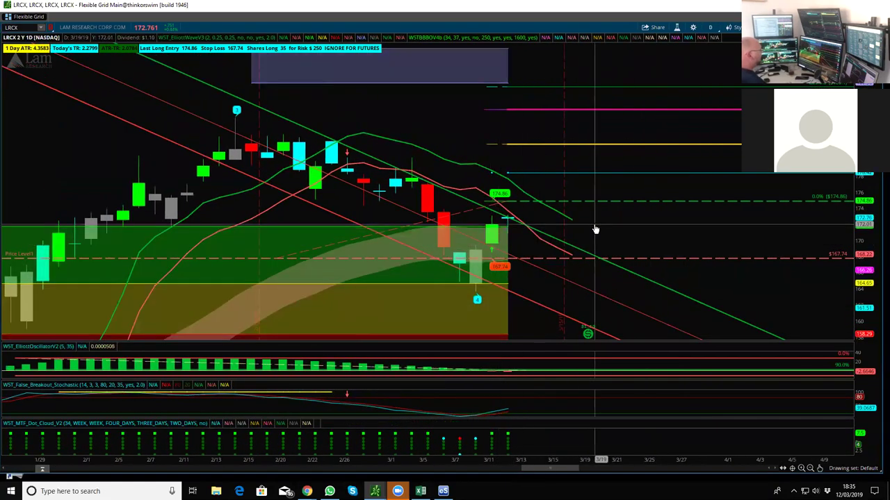
{"action": "scroll", "coordinate": [695, 264], "scroll_direction": "up", "scroll_amount": 1}
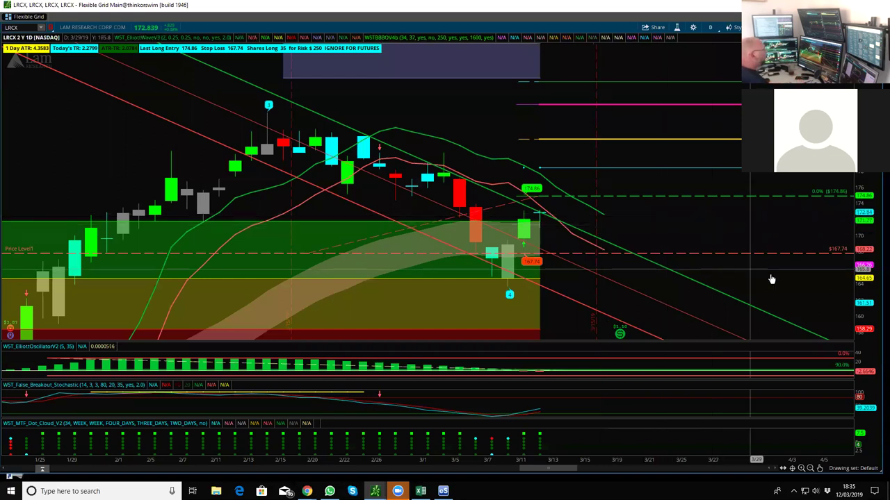
- Remove the existing downward regression channel from LRCX's daily chart
{"action": "left_click_drag", "start_coordinate": [500, 458], "coordinate": [542, 457]}
{"action": "left_click_drag", "start_coordinate": [591, 166], "coordinate": [528, 181]}
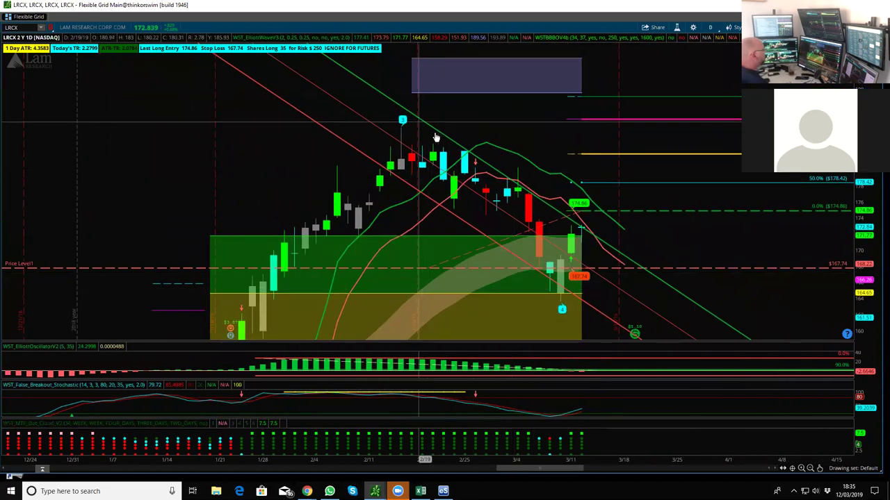
{"action": "right_click", "coordinate": [717, 319]}
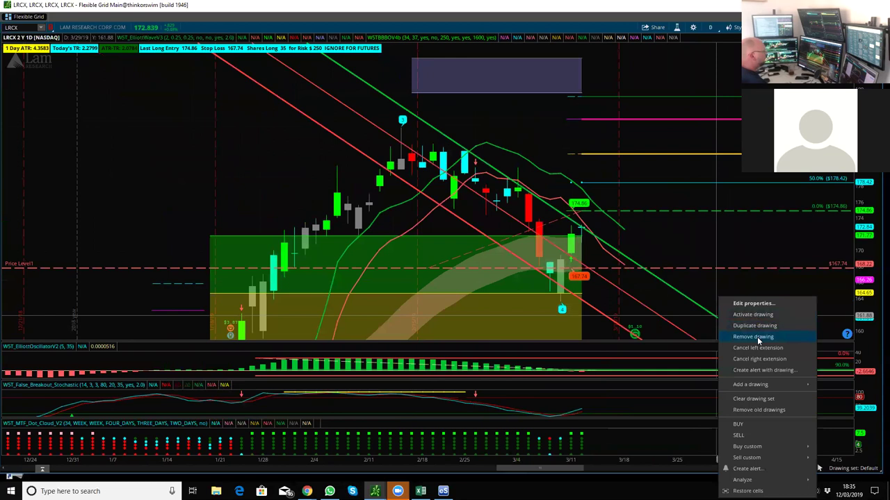
{"action": "left_click", "coordinate": [757, 336]}
- Draw a new regression channel on LRCX's daily chart from the wave 3 high to the wave 4 low
{"action": "left_click", "coordinate": [820, 469]}
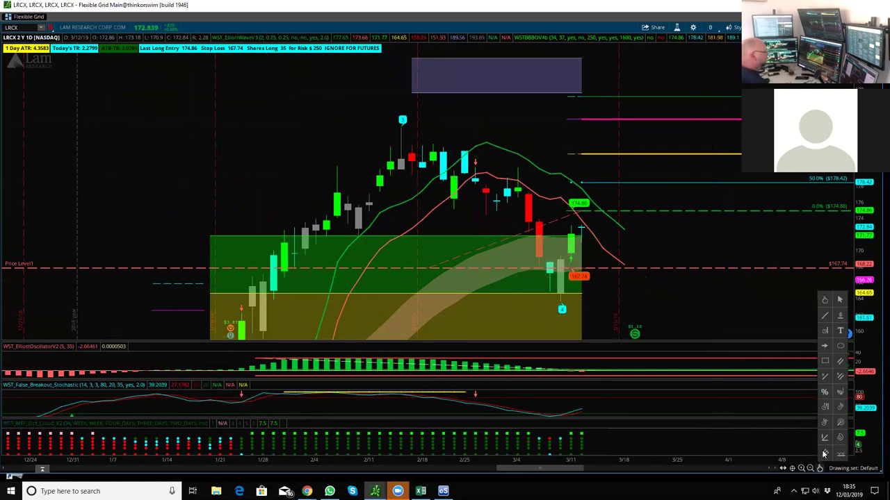
{"action": "left_click", "coordinate": [839, 377]}
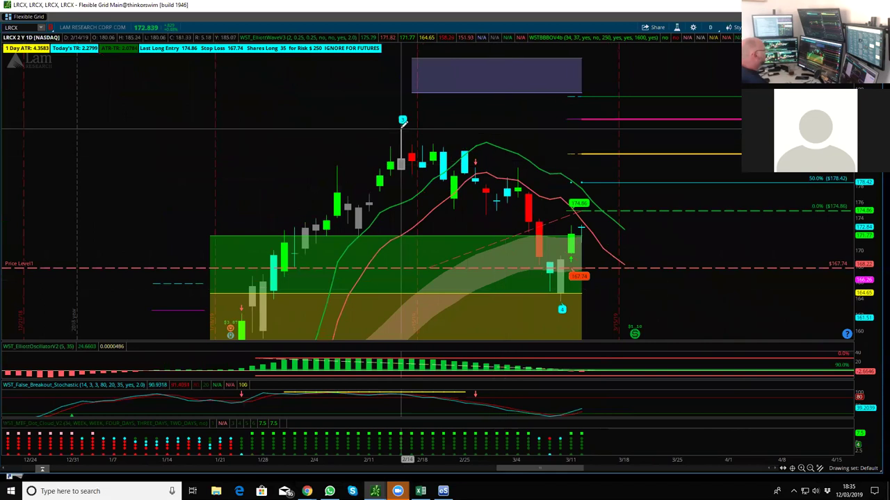
{"action": "mouse_move", "coordinate": [402, 121]}
{"action": "left_mouse_down"}
{"action": "mouse_move", "coordinate": [570, 264]}
{"action": "mouse_move", "coordinate": [564, 306]}
{"action": "mouse_move", "coordinate": [563, 295]}
{"action": "left_mouse_up"}
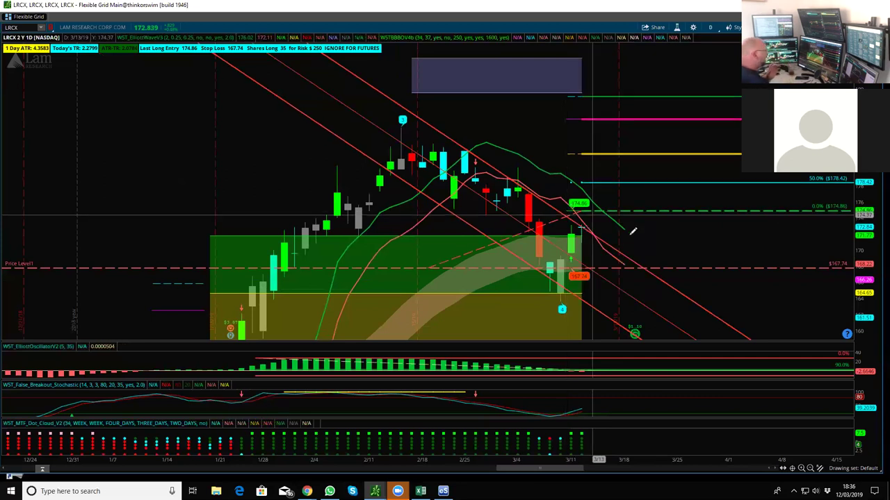
- Set the colour of the new regression channel's upper deviation curve, coefficient 1, to green and leave the drawing tool
{"action": "right_click", "coordinate": [671, 282]}
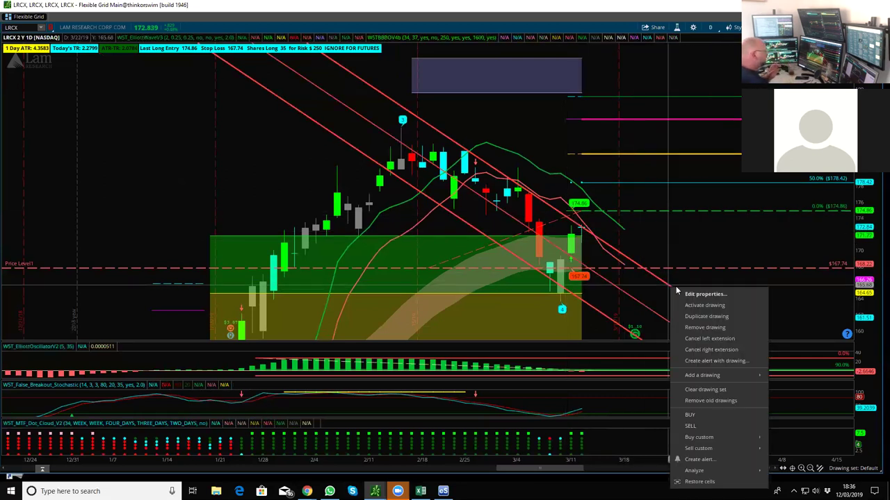
{"action": "left_click", "coordinate": [695, 292]}
{"action": "left_click", "coordinate": [431, 346]}
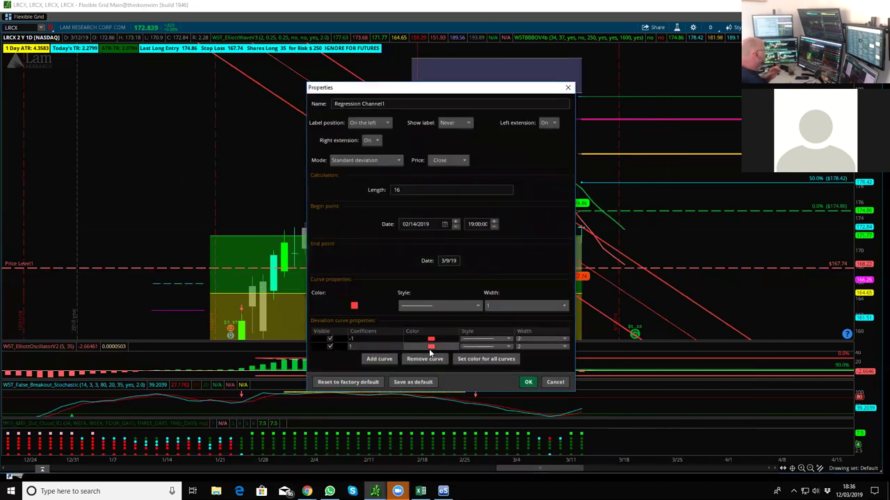
{"action": "left_click", "coordinate": [436, 373]}
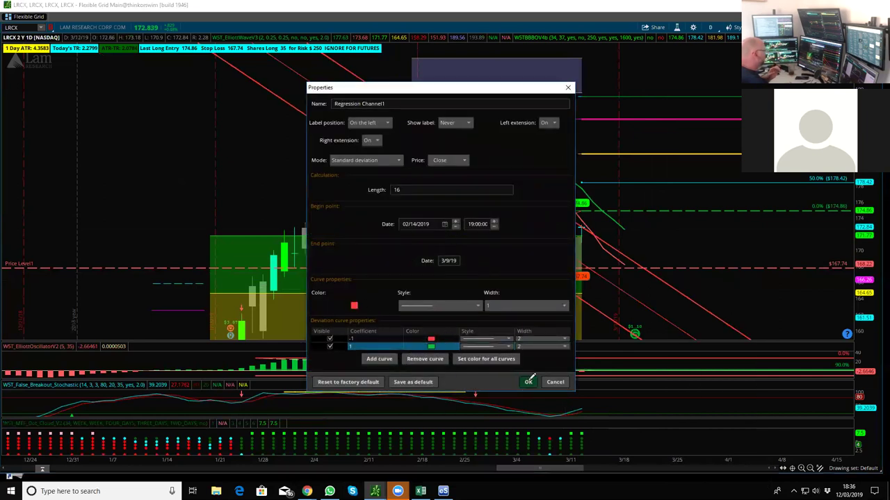
{"action": "left_click", "coordinate": [528, 382]}
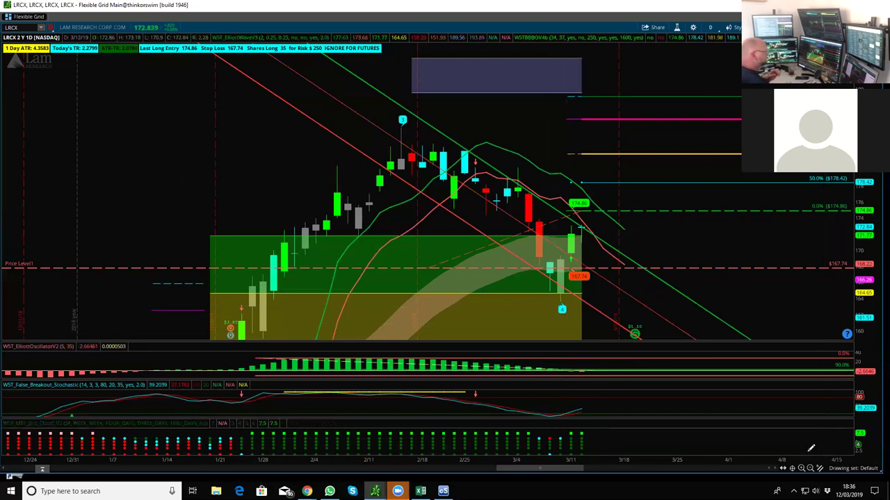
{"action": "mouse_move", "coordinate": [820, 469]}
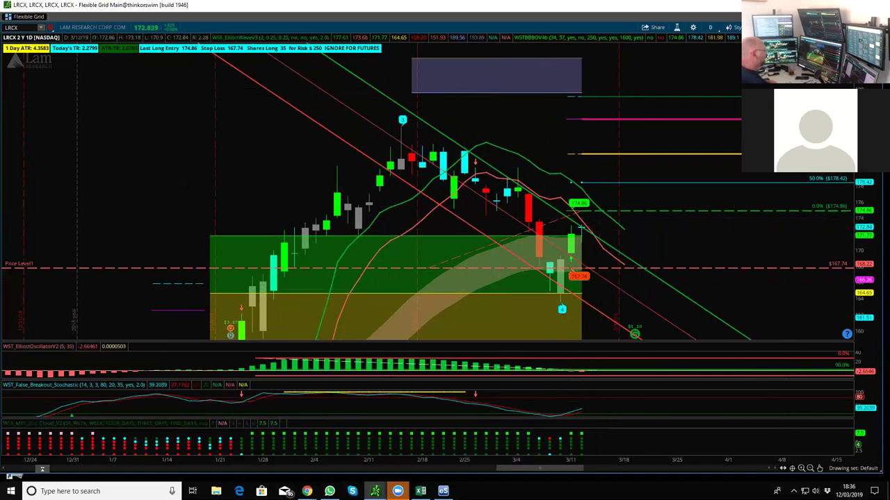
- Switch from LRCX to TOL and fit its daily chart around the wave 3 high, wave 4 low and latest long entry
{"action": "left_click_drag", "start_coordinate": [643, 459], "coordinate": [615, 460]}
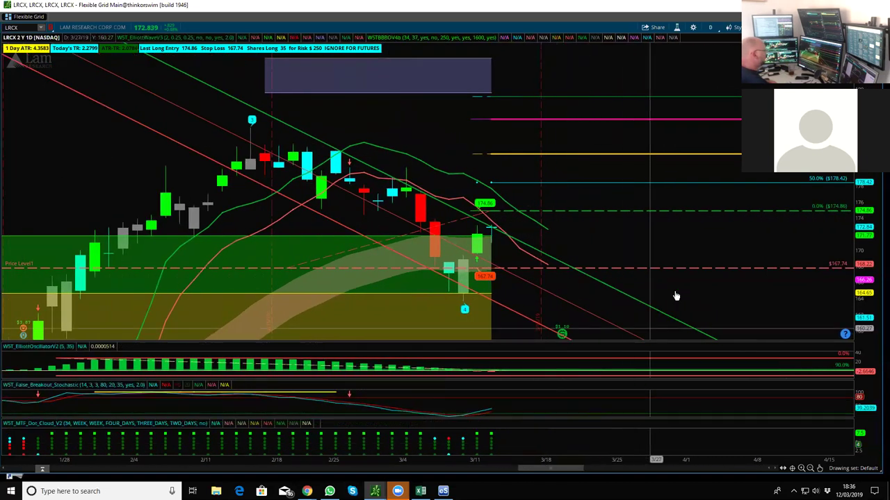
{"action": "left_click_drag", "start_coordinate": [862, 257], "coordinate": [862, 280]}
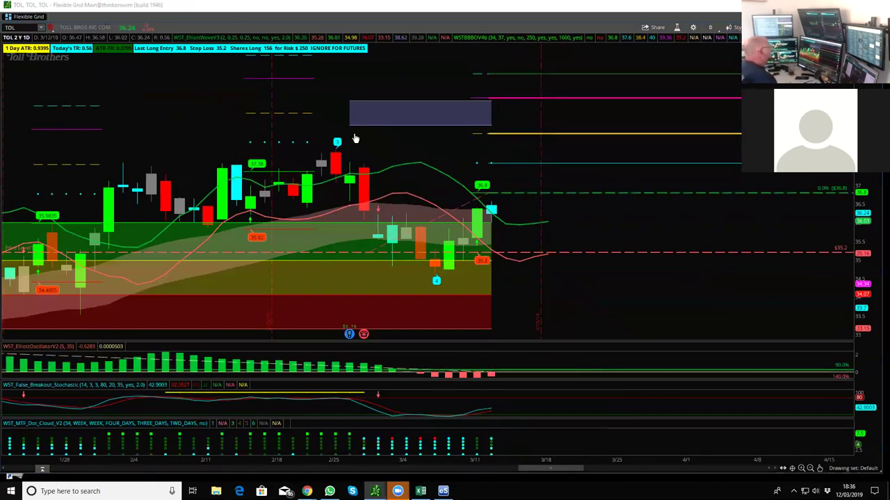
{"action": "left_click_drag", "start_coordinate": [401, 459], "coordinate": [458, 462]}
{"action": "left_click_drag", "start_coordinate": [695, 288], "coordinate": [581, 265]}
{"action": "left_click_drag", "start_coordinate": [873, 293], "coordinate": [873, 314]}
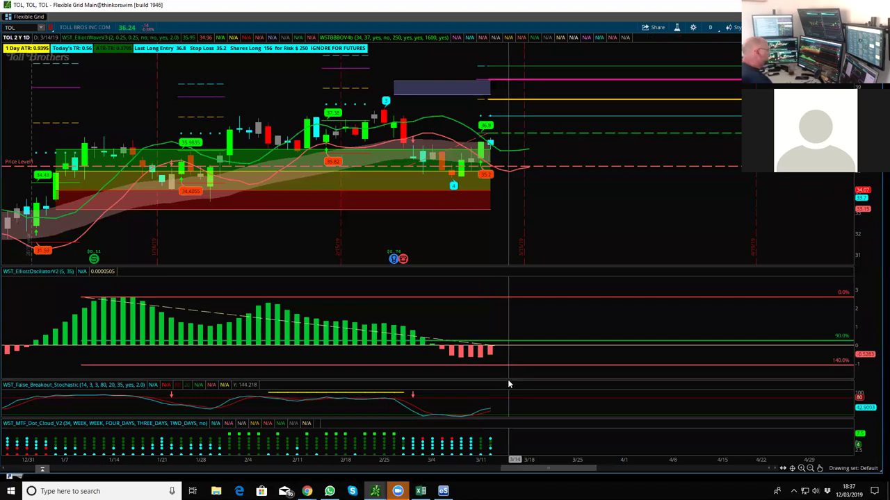
- Enlarge the False Breakout Stochastic and MTF Dot Cloud panes under TOL's daily chart to examine them, and restore the taller price pane
{"action": "left_click_drag", "start_coordinate": [509, 380], "coordinate": [504, 352]}
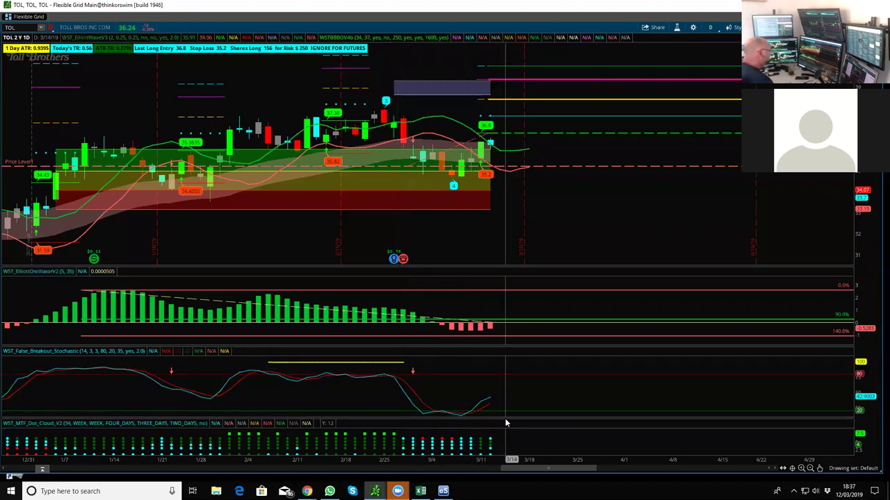
{"action": "left_click_drag", "start_coordinate": [505, 418], "coordinate": [509, 392]}
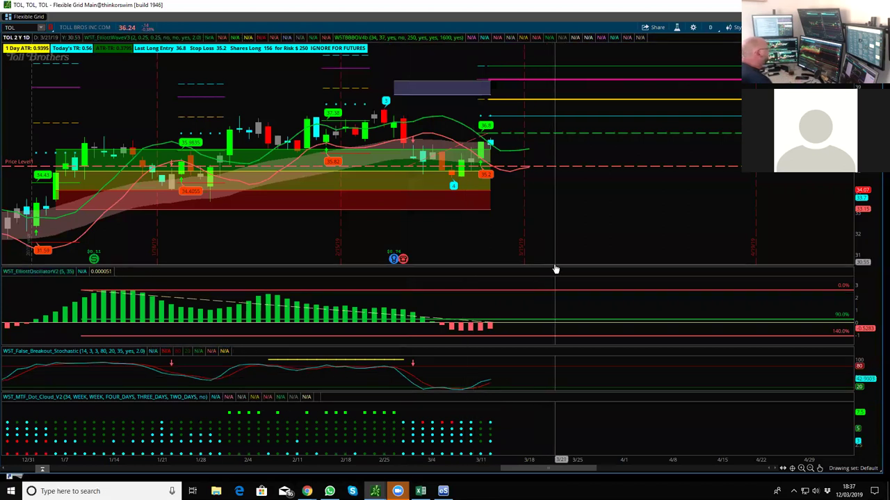
{"action": "left_click_drag", "start_coordinate": [556, 266], "coordinate": [556, 340]}
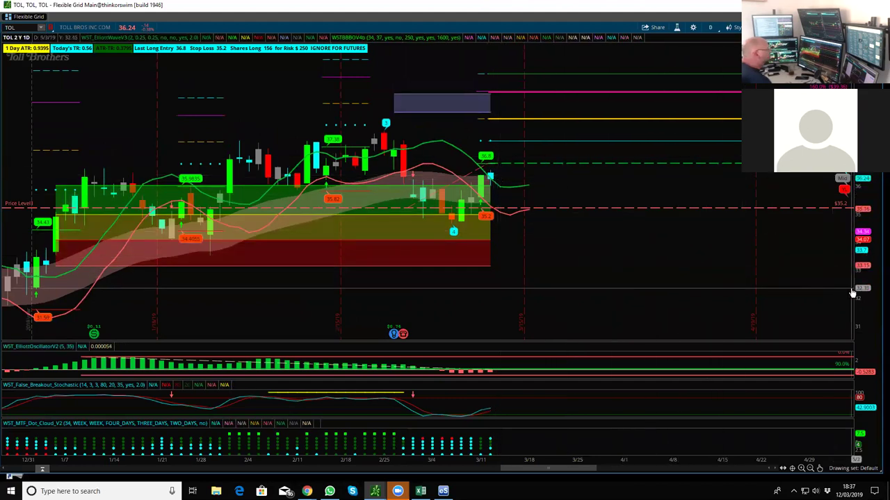
- Fit TOL's daily price chart around its latest long entry, stop, wave 4 low and Fibonacci targets
{"action": "left_click_drag", "start_coordinate": [868, 288], "coordinate": [868, 312]}
{"action": "left_click_drag", "start_coordinate": [624, 255], "coordinate": [615, 305]}
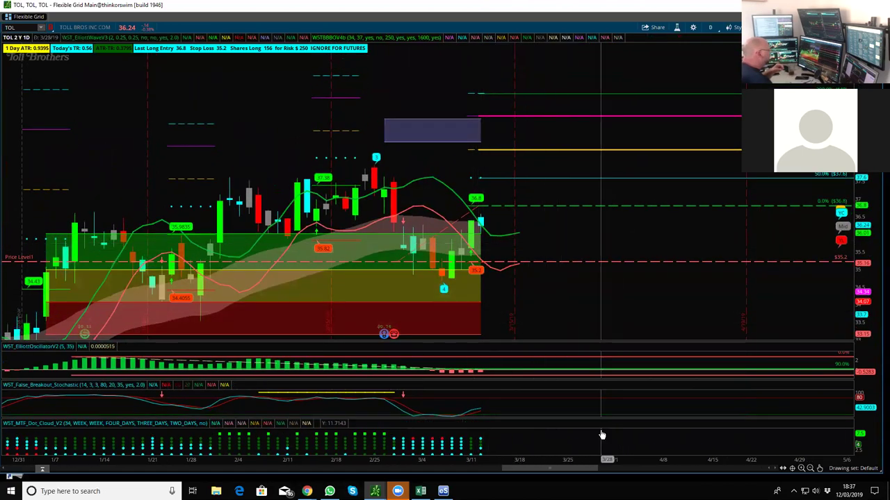
{"action": "left_click_drag", "start_coordinate": [602, 456], "coordinate": [564, 455]}
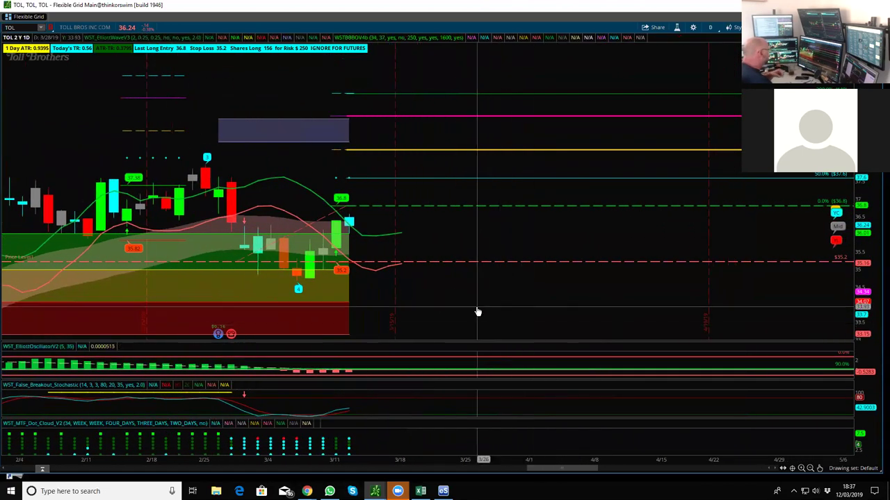
{"action": "left_click_drag", "start_coordinate": [477, 312], "coordinate": [630, 276]}
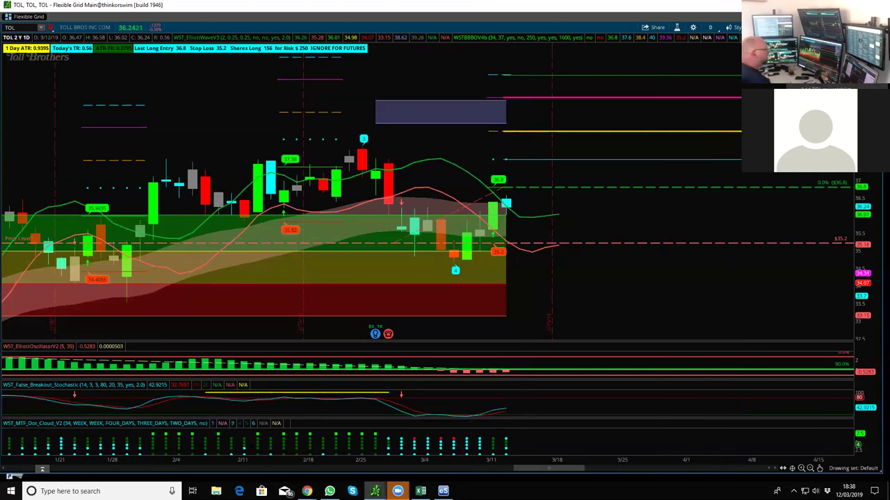
- Return to the four-chart grid and expand TOL's 4-hour chart to the full window
{"action": "left_click", "coordinate": [820, 165]}
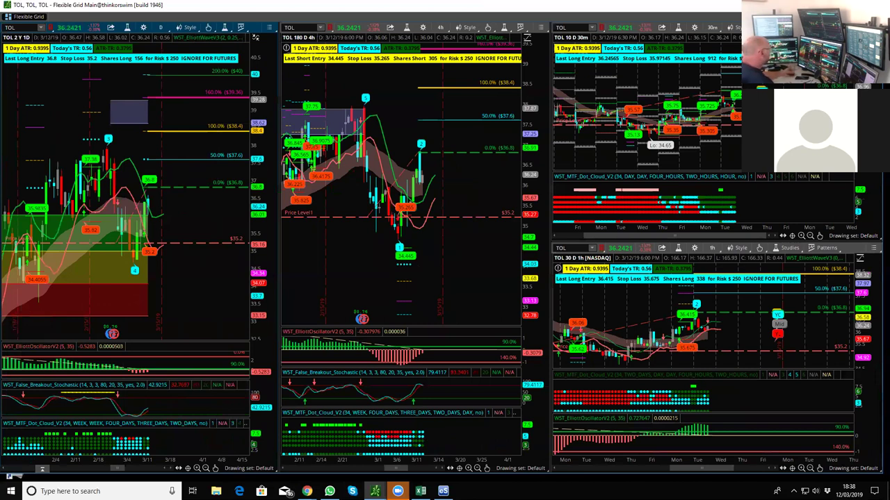
{"action": "left_click", "coordinate": [540, 27]}
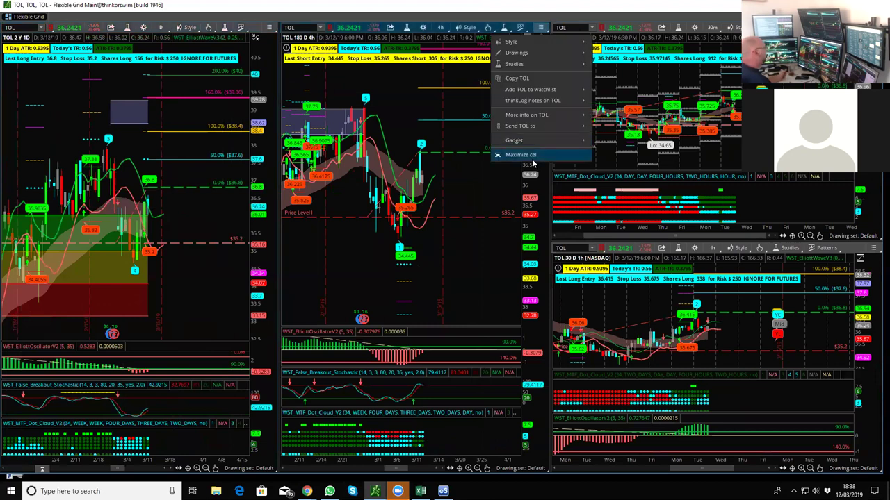
{"action": "left_click", "coordinate": [521, 155]}
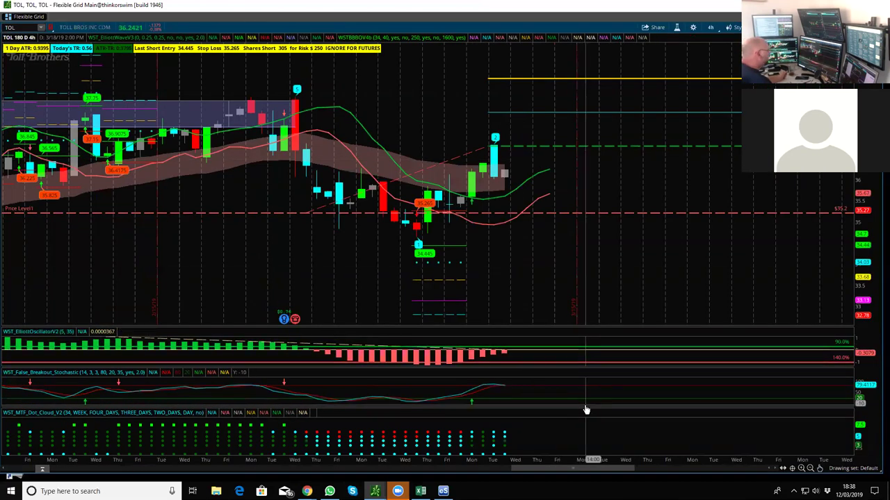
- Enlarge the MTF Dot Cloud pane under TOL's 4-hour chart and examine its dots back to the earlier wave 4 low
{"action": "left_click_drag", "start_coordinate": [584, 406], "coordinate": [582, 325]}
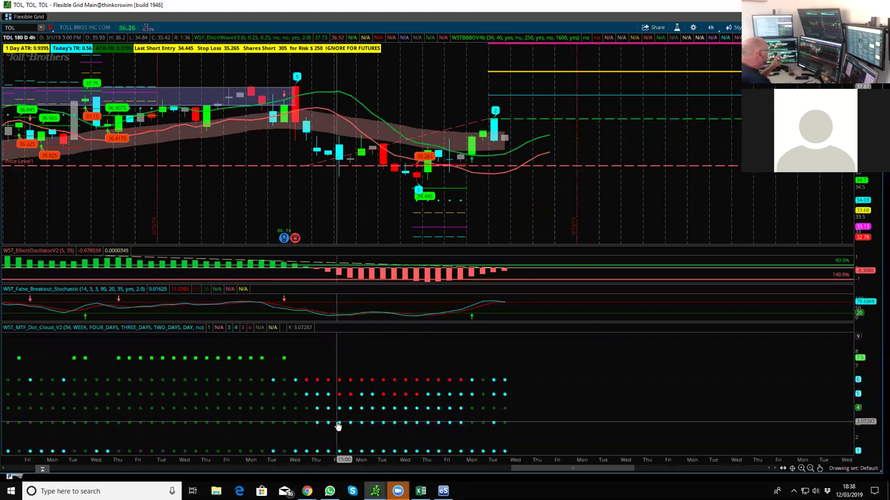
{"action": "left_click_drag", "start_coordinate": [334, 369], "coordinate": [646, 376]}
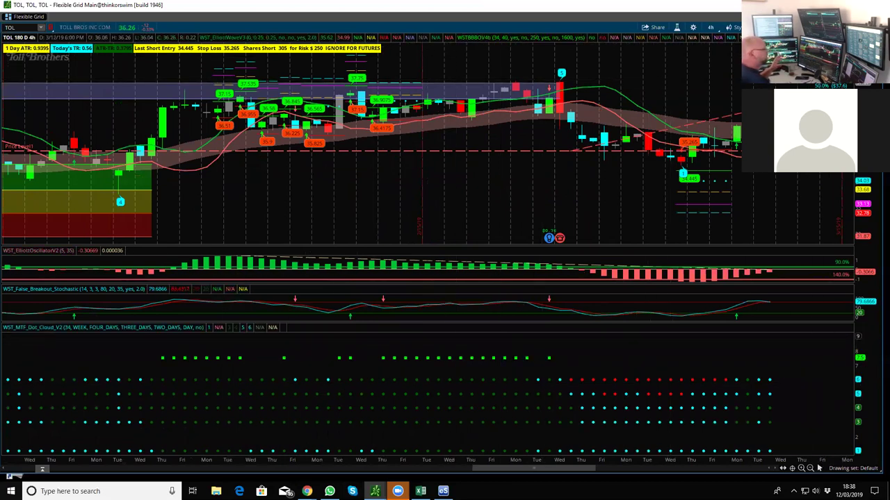
{"action": "left_click", "coordinate": [819, 468]}
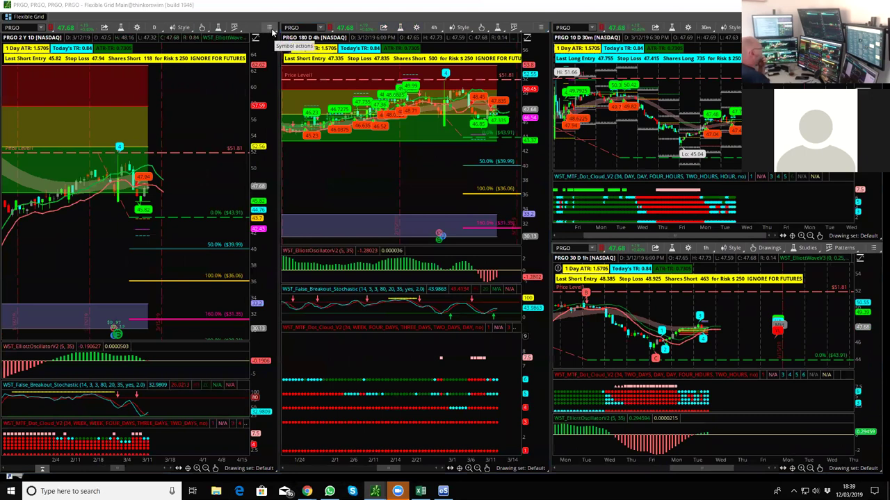
- Expand PRGO's daily chart to the full window and enlarge its MTF Dot Cloud pane
{"action": "left_click", "coordinate": [269, 28]}
{"action": "left_click", "coordinate": [247, 154]}
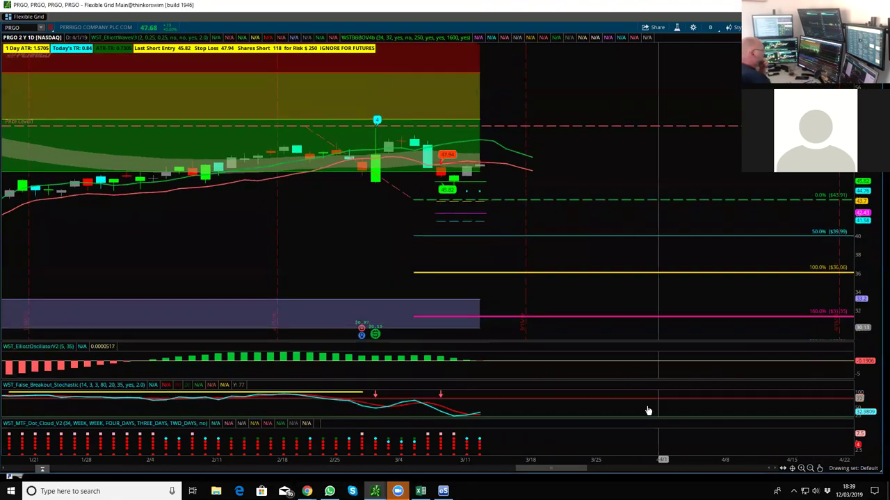
{"action": "left_click_drag", "start_coordinate": [609, 419], "coordinate": [613, 371]}
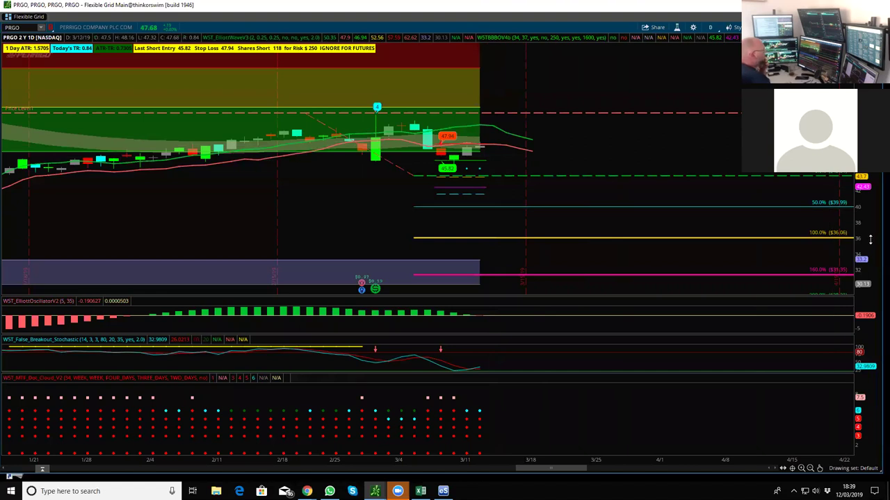
- Rescale PRGO's daily chart around the latest short entry and enlarge the False Breakout Stochastic pane to examine both with earlier history
{"action": "left_click_drag", "start_coordinate": [870, 239], "coordinate": [496, 60]}
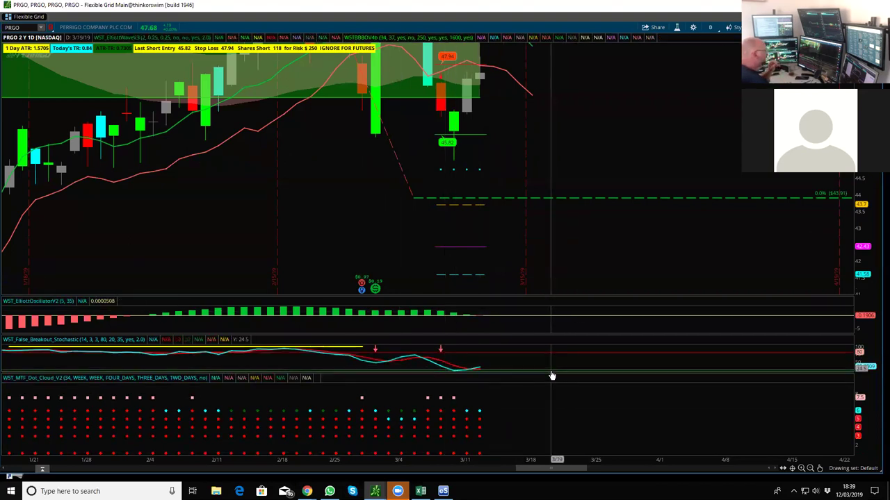
{"action": "left_click_drag", "start_coordinate": [551, 375], "coordinate": [553, 400]}
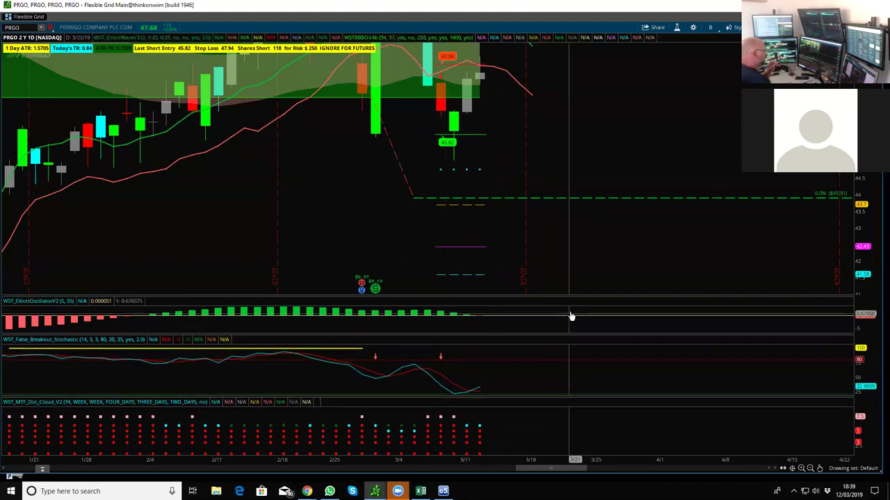
{"action": "left_click_drag", "start_coordinate": [567, 240], "coordinate": [667, 315]}
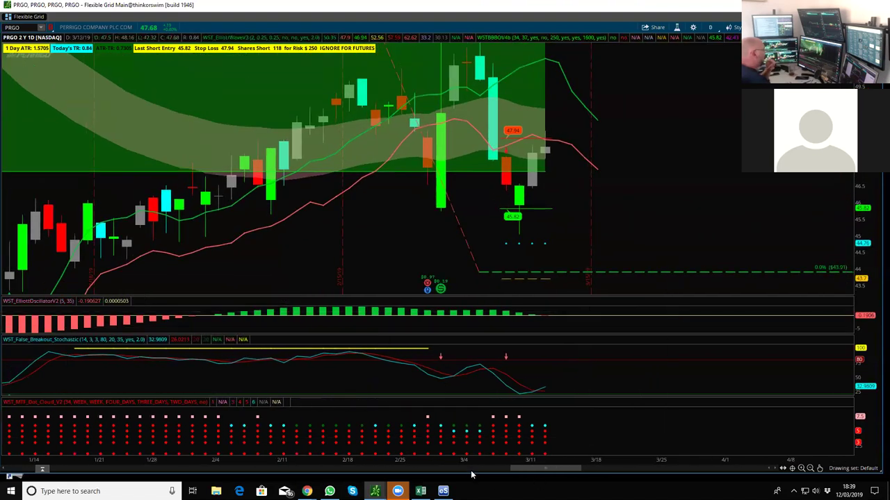
{"action": "left_click_drag", "start_coordinate": [448, 460], "coordinate": [612, 463]}
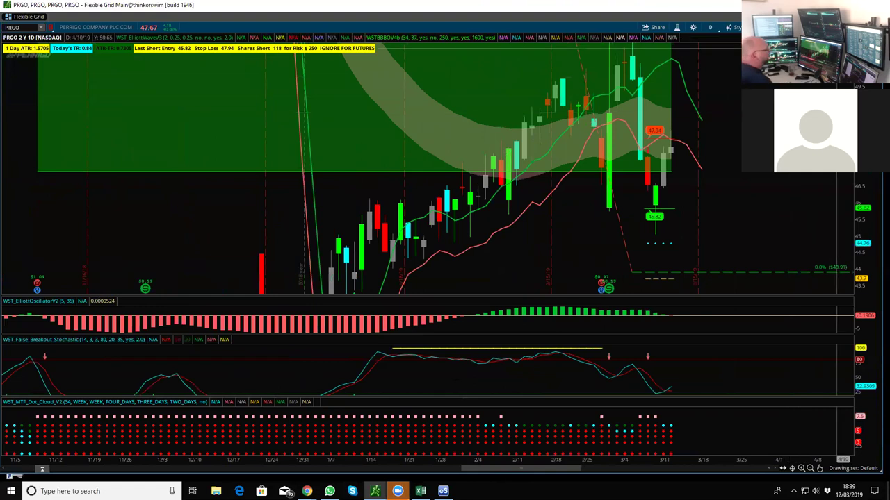
- Compress PRGO's daily price scale and shift the chart to examine the short targets, and return to the four-chart grid
{"action": "left_click_drag", "start_coordinate": [864, 182], "coordinate": [864, 235]}
{"action": "left_click_drag", "start_coordinate": [729, 165], "coordinate": [686, 159]}
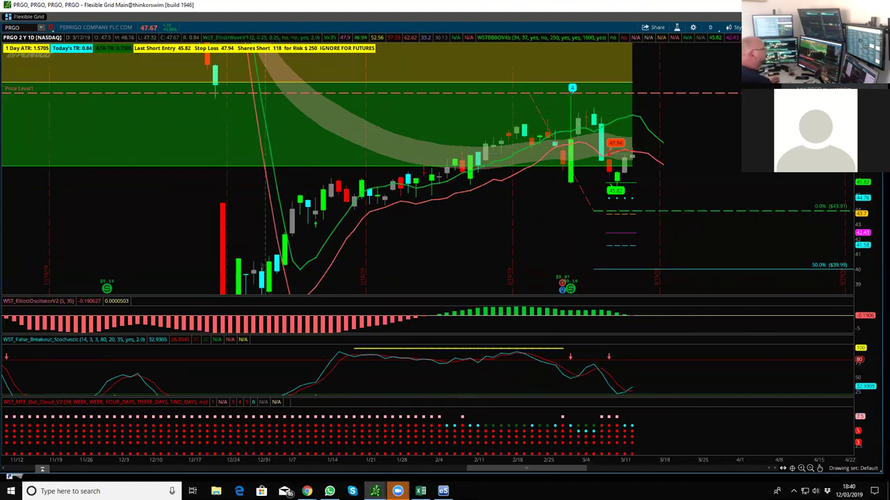
{"action": "left_click", "coordinate": [834, 41]}
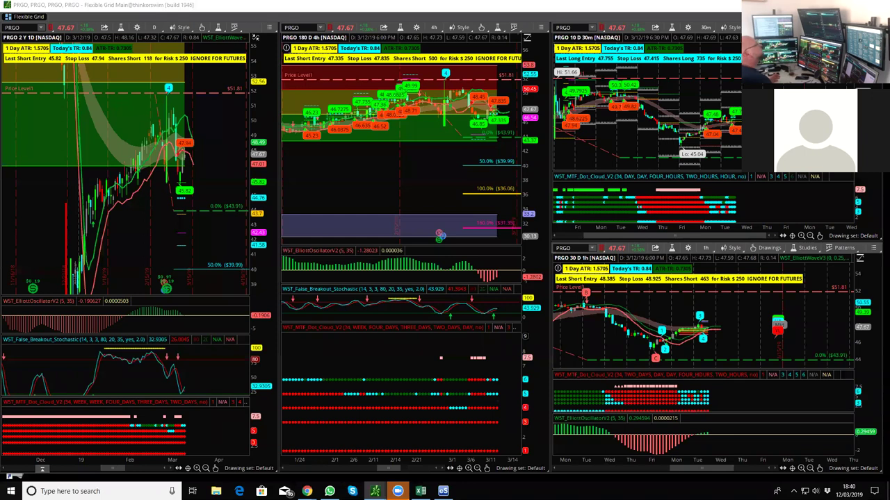
- Add another watchlist gadget to the main window's sidebar and load the public DOW JONES INDUSTRIAL AVERAGE list into it
{"action": "mouse_move", "coordinate": [673, 0]}
{"action": "left_mouse_down"}
{"action": "mouse_move", "coordinate": [626, 26]}
{"action": "mouse_move", "coordinate": [649, 10]}
{"action": "mouse_move", "coordinate": [680, 9]}
{"action": "left_mouse_up"}
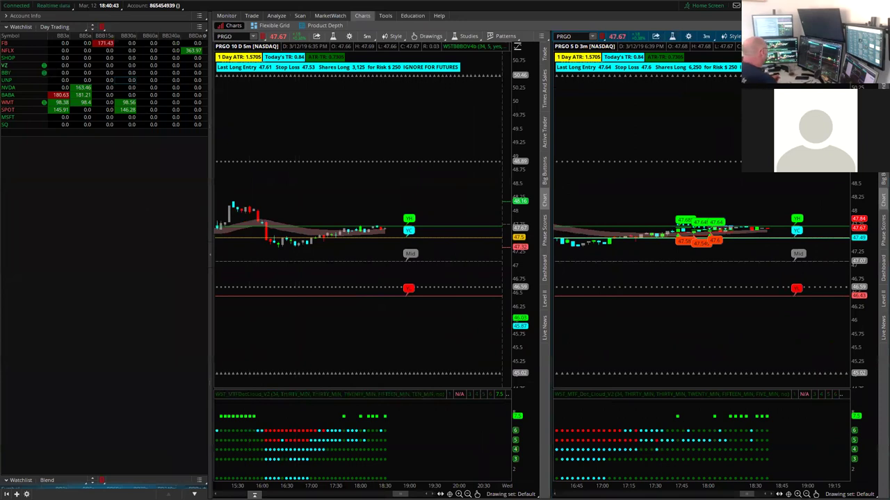
{"action": "left_click", "coordinate": [17, 494]}
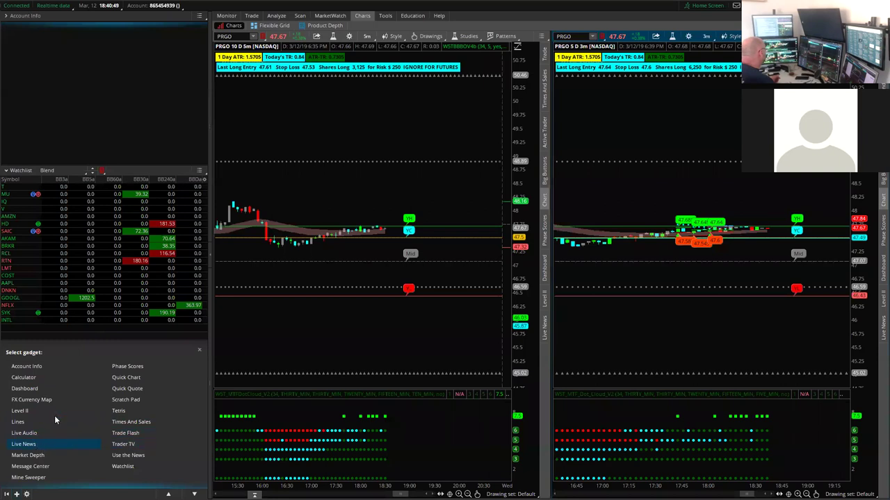
{"action": "left_click", "coordinate": [132, 470]}
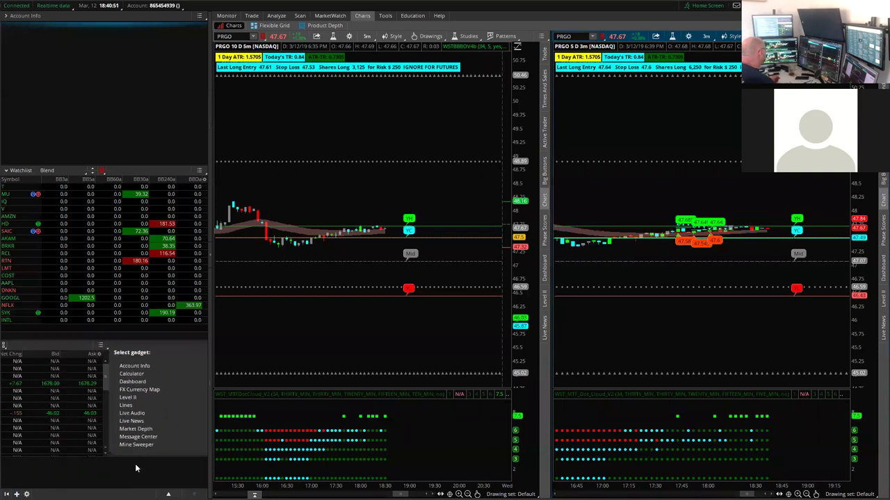
{"action": "left_click", "coordinate": [82, 425]}
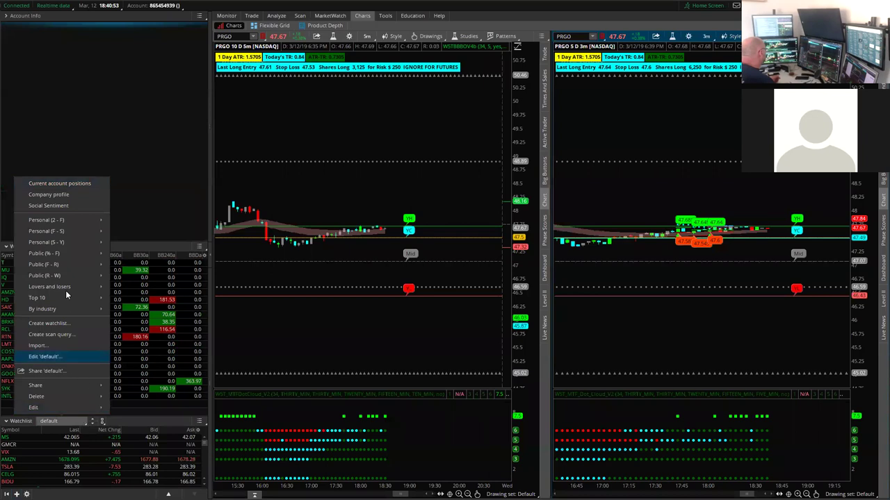
{"action": "mouse_move", "coordinate": [85, 255]}
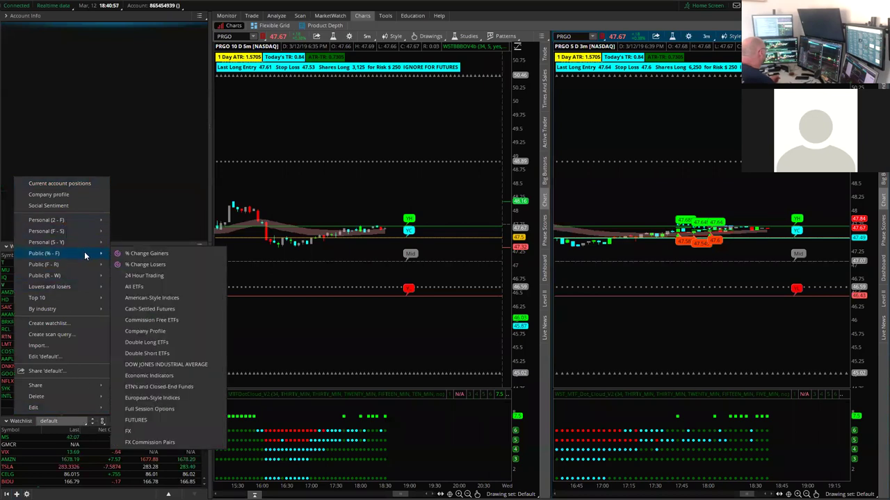
{"action": "left_click", "coordinate": [186, 365]}
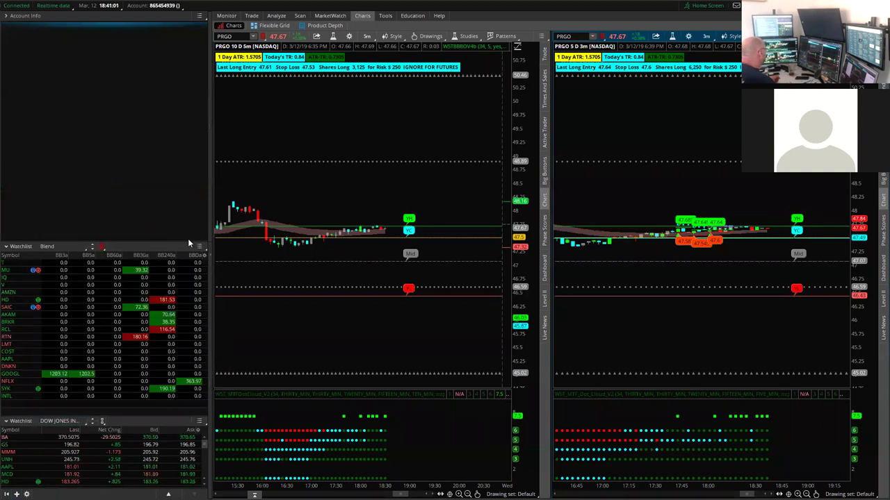
- Arrange the Dow Jones watchlist directly beneath the Day Trading list and lengthen it to show all its symbols
{"action": "left_click", "coordinate": [200, 247]}
{"action": "left_click", "coordinate": [206, 347]}
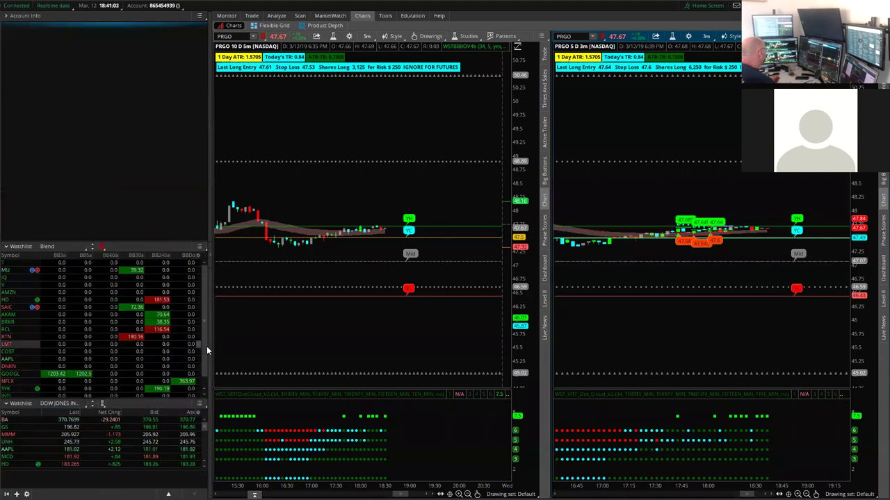
{"action": "left_click_drag", "start_coordinate": [137, 416], "coordinate": [160, 180]}
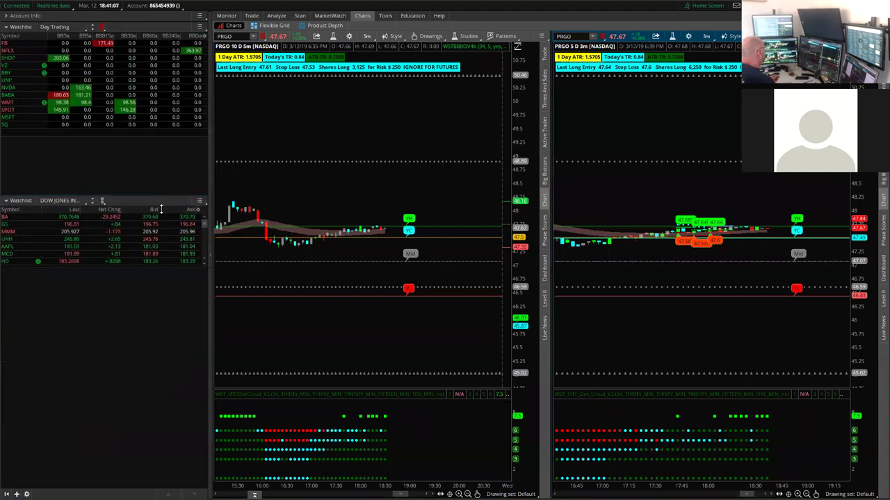
{"action": "left_click_drag", "start_coordinate": [146, 269], "coordinate": [156, 460]}
{"action": "left_click", "coordinate": [142, 306]}
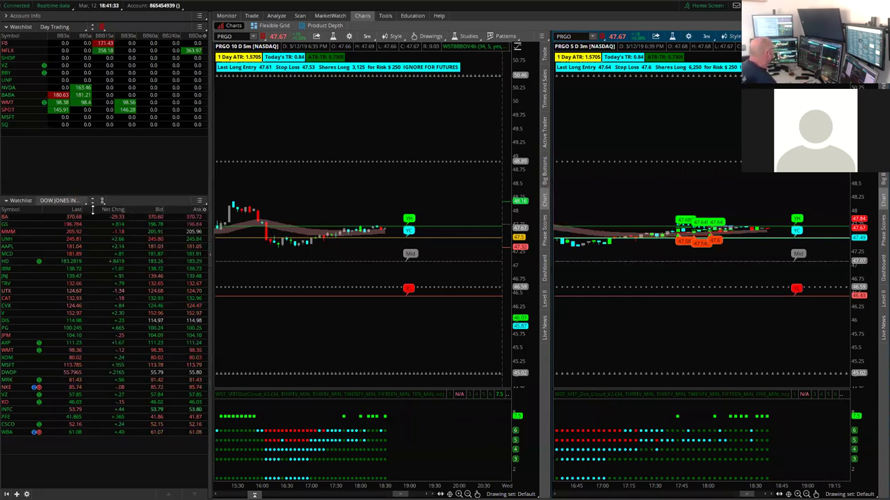
- Customize the Dow Jones watchlist's columns by removing Last, Net Change, Bid and Ask, keeping only Symbol
{"action": "right_click", "coordinate": [204, 209]}
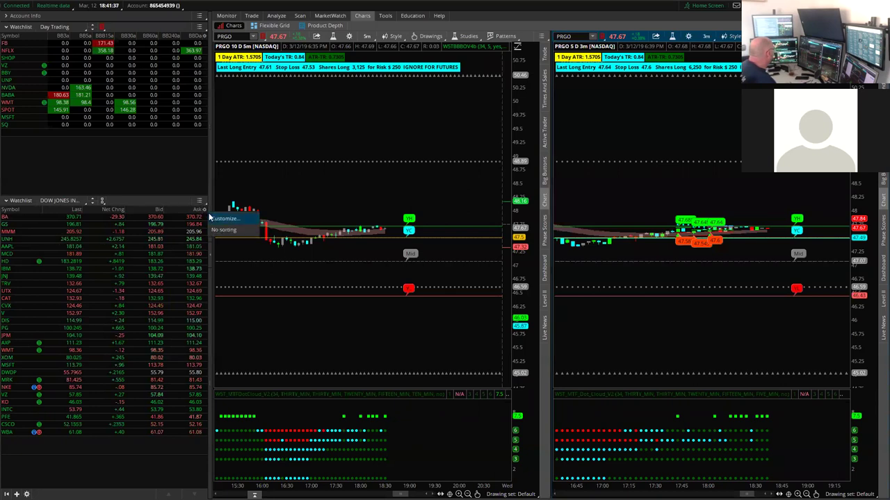
{"action": "left_click", "coordinate": [222, 219]}
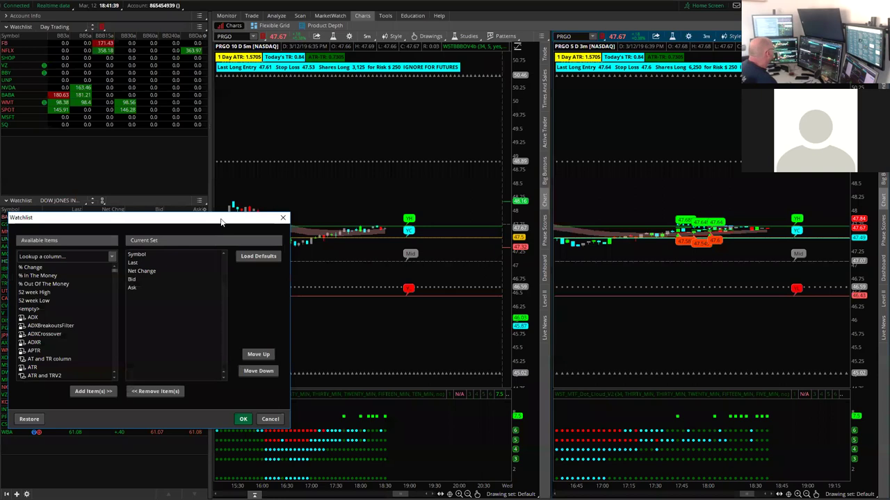
{"action": "left_click", "coordinate": [486, 178]}
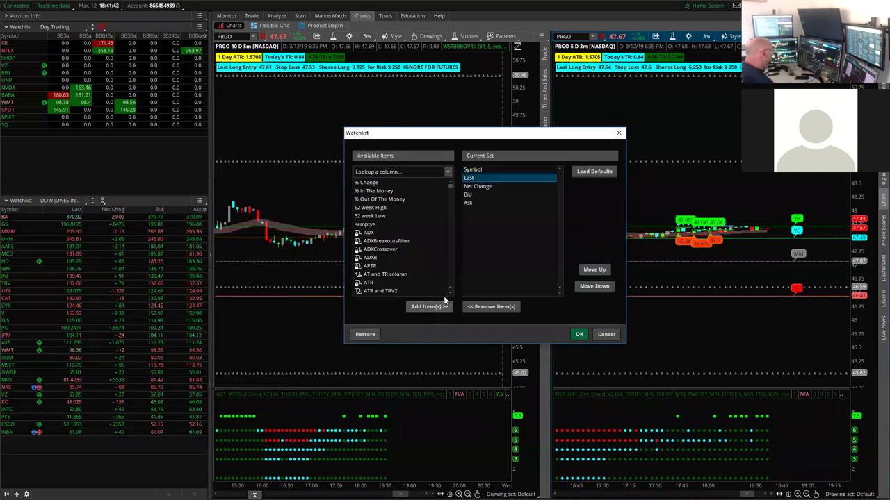
{"action": "left_click_drag", "start_coordinate": [486, 191], "coordinate": [471, 203]}
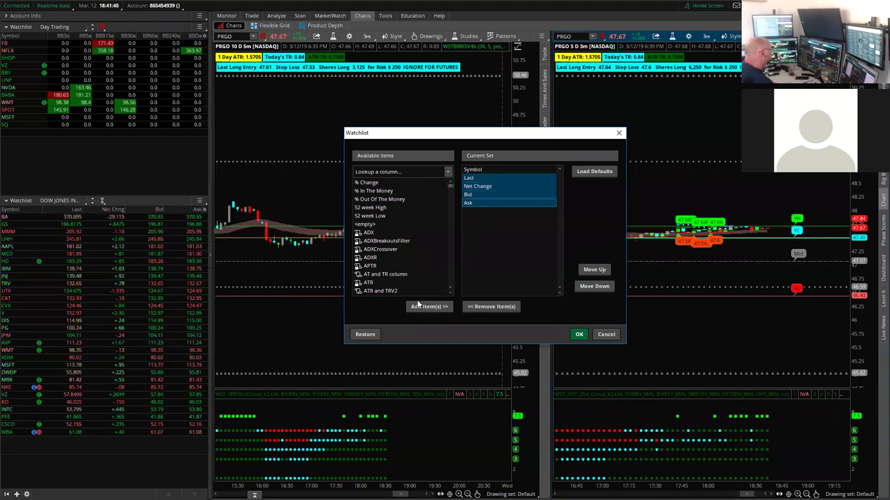
{"action": "left_click", "coordinate": [475, 307]}
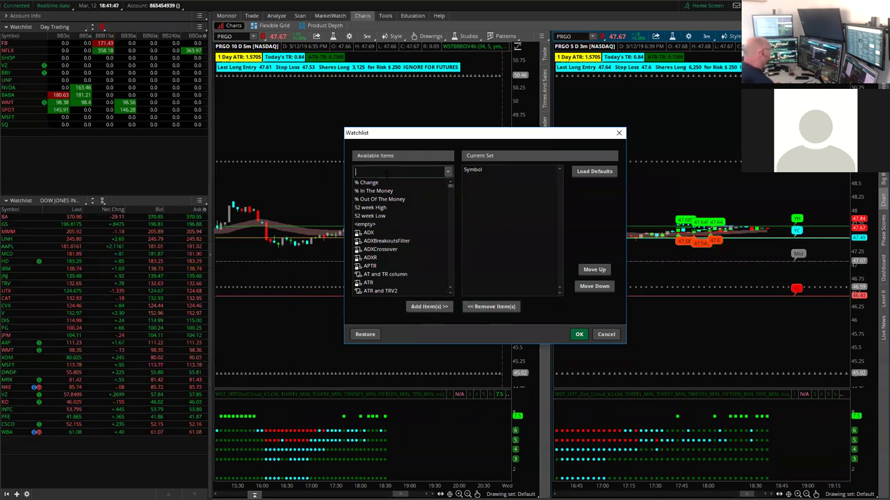
- Look up "bb" and add the custom columns BB240a, BB30a, BB3a, BB5a, BB60a, BBB15a and BBDa to the watchlist's current set
{"action": "type", "text": "bb"}
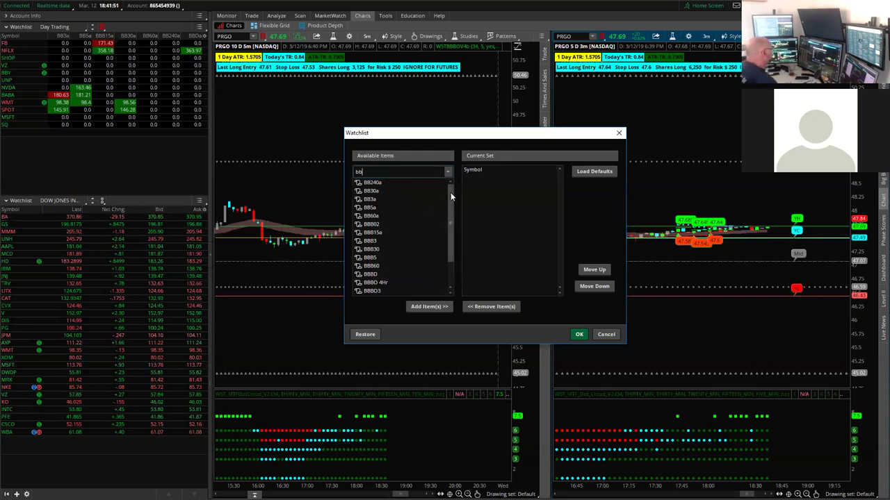
{"action": "mouse_move", "coordinate": [450, 193]}
{"action": "left_mouse_down"}
{"action": "mouse_move", "coordinate": [454, 240]}
{"action": "mouse_move", "coordinate": [452, 192]}
{"action": "left_mouse_up"}
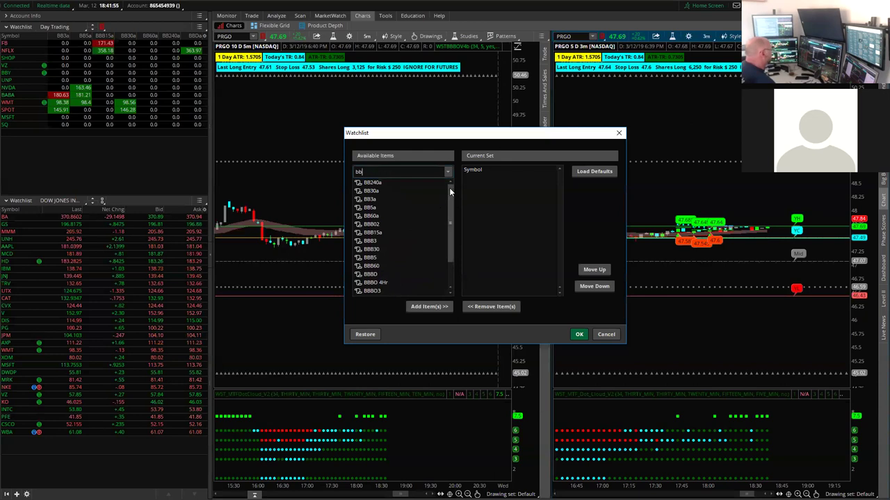
{"action": "left_click", "coordinate": [373, 200]}
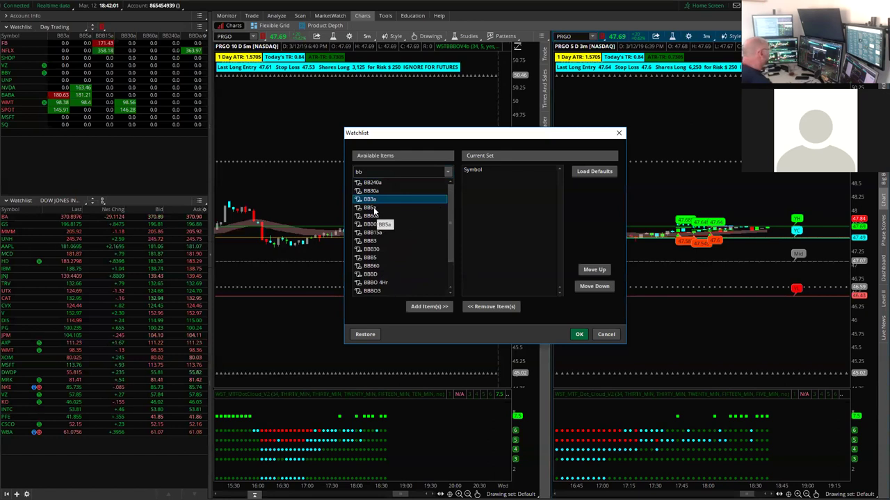
{"action": "left_click", "coordinate": [373, 208], "text": "ctrl"}
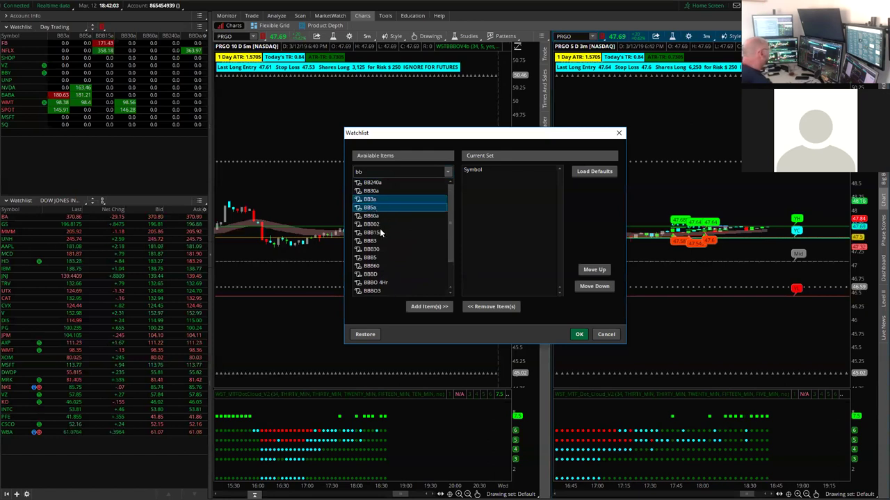
{"action": "left_click", "coordinate": [379, 233], "text": "ctrl"}
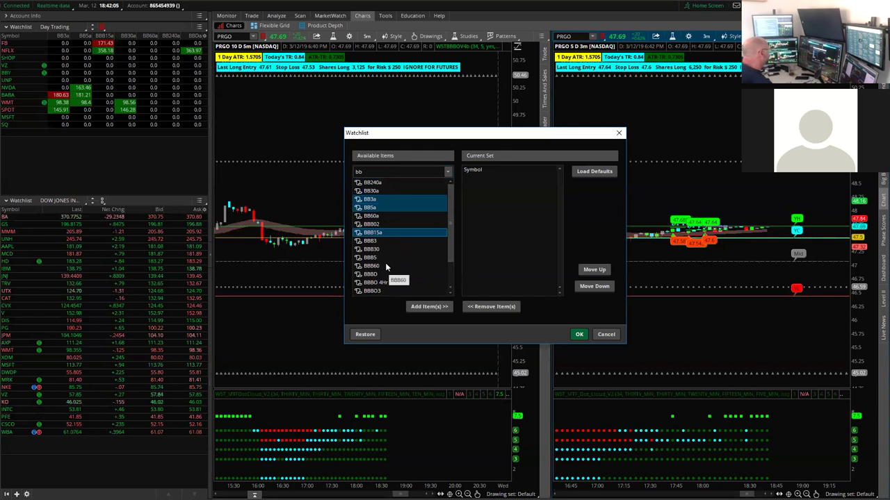
{"action": "left_click", "coordinate": [375, 216], "text": "ctrl"}
{"action": "left_click", "coordinate": [377, 191], "text": "ctrl"}
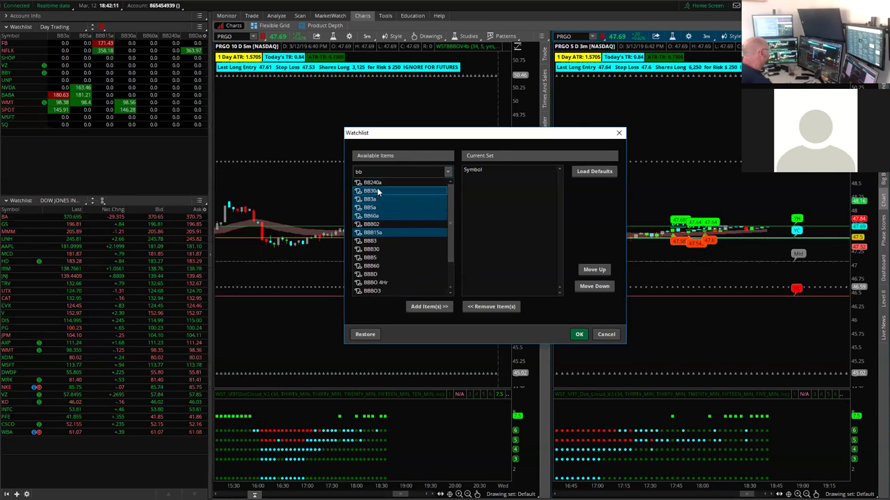
{"action": "left_click", "coordinate": [379, 182], "text": "ctrl"}
{"action": "scroll", "coordinate": [388, 248], "scroll_direction": "down", "scroll_amount": 2}
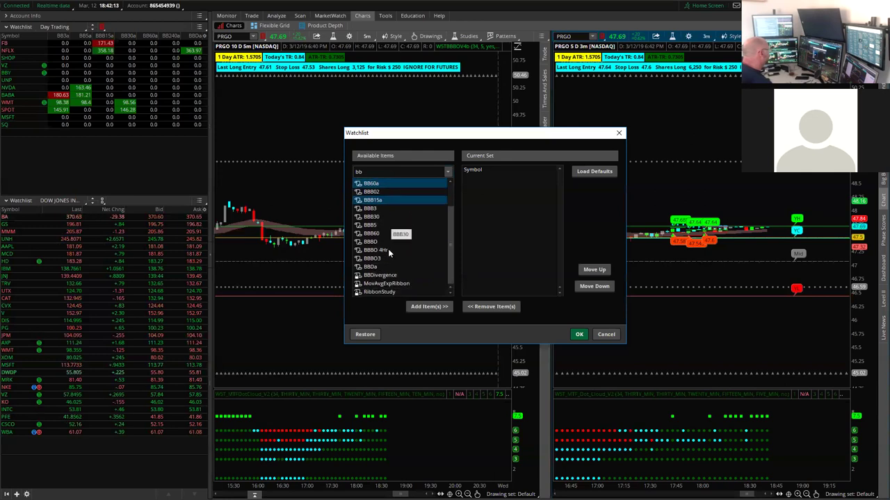
{"action": "left_click", "coordinate": [373, 267], "text": "ctrl"}
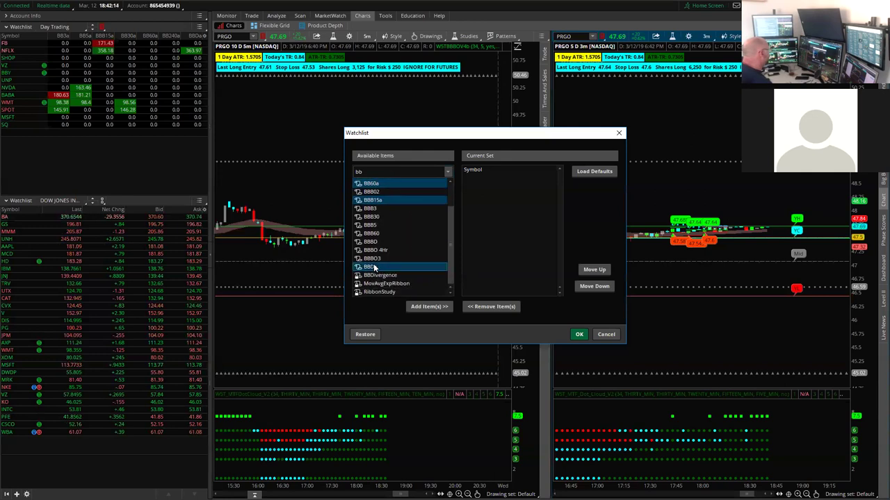
{"action": "left_click", "coordinate": [428, 308]}
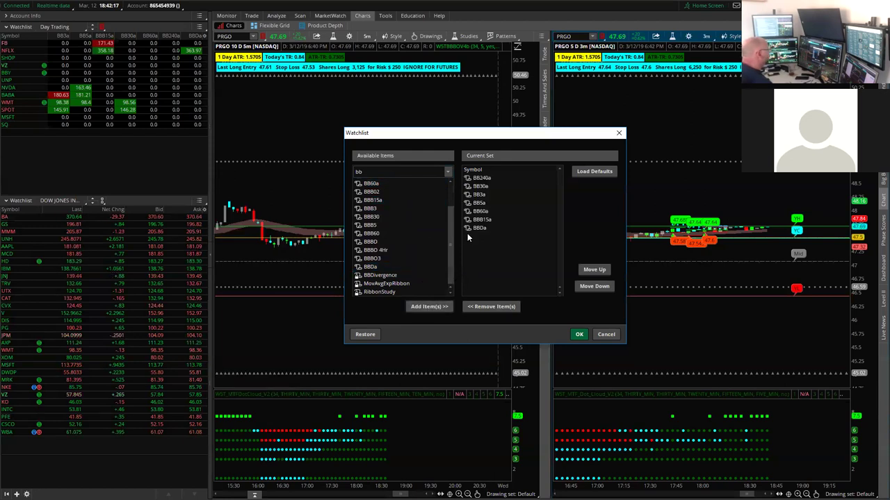
- Reorder the watchlist columns as BB3a, BB5a, BB30a, BBB15a, BB60a, BB240a and BBDa, and apply the set
{"action": "left_click", "coordinate": [480, 220]}
{"action": "left_click_drag", "start_coordinate": [479, 220], "coordinate": [490, 189]}
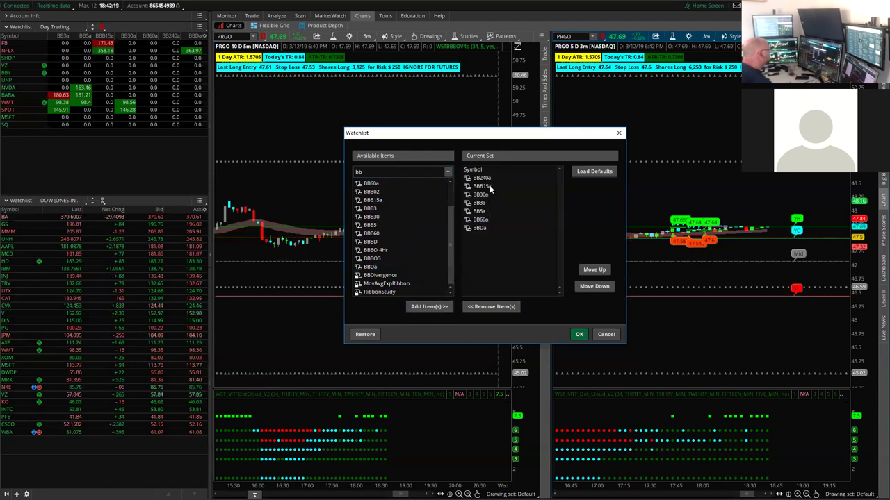
{"action": "left_click", "coordinate": [486, 180]}
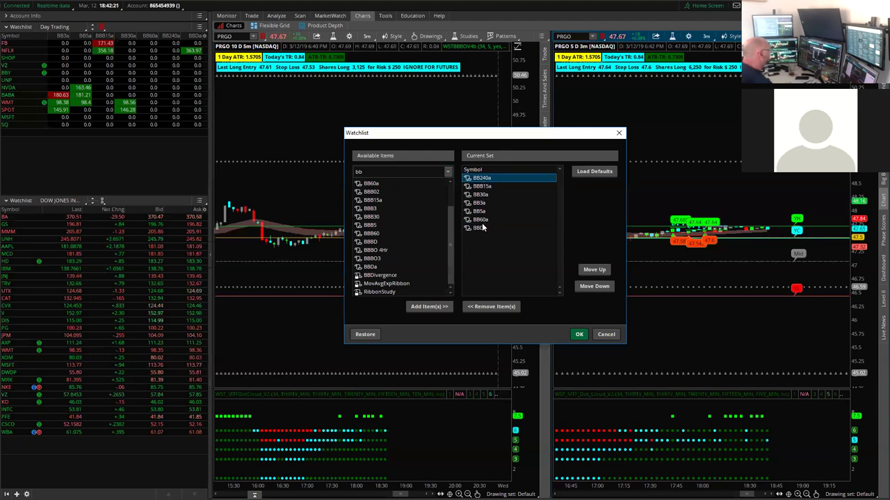
{"action": "left_click_drag", "start_coordinate": [481, 227], "coordinate": [482, 225]}
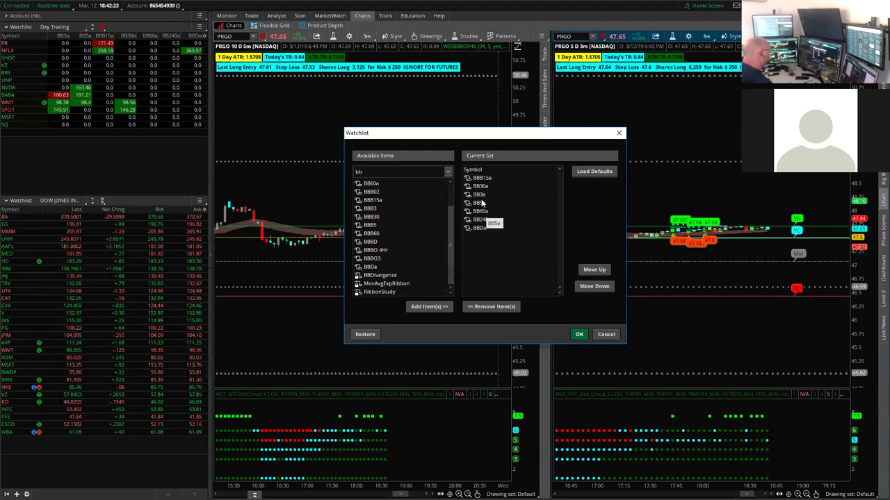
{"action": "left_click_drag", "start_coordinate": [481, 186], "coordinate": [488, 208]}
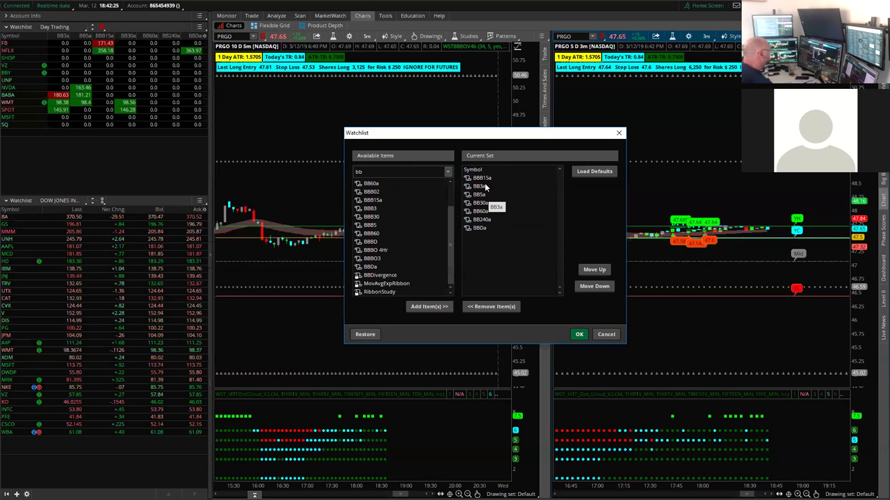
{"action": "left_click_drag", "start_coordinate": [486, 178], "coordinate": [487, 203]}
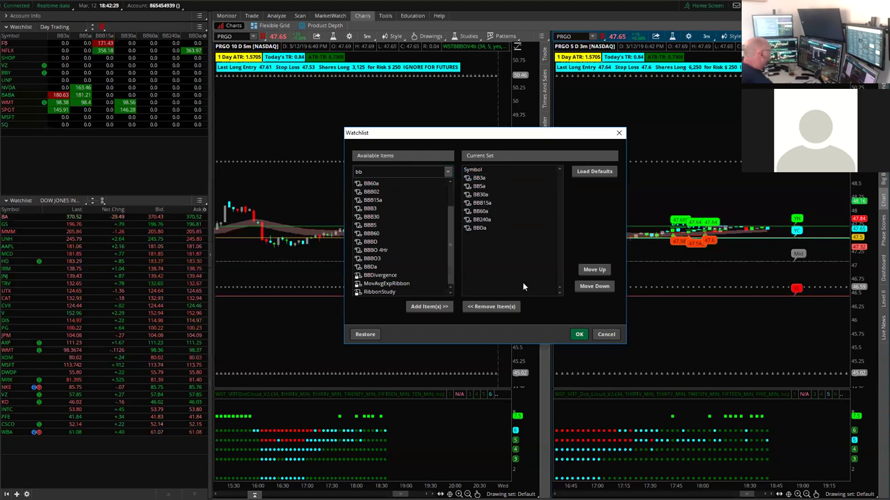
{"action": "left_click", "coordinate": [577, 334]}
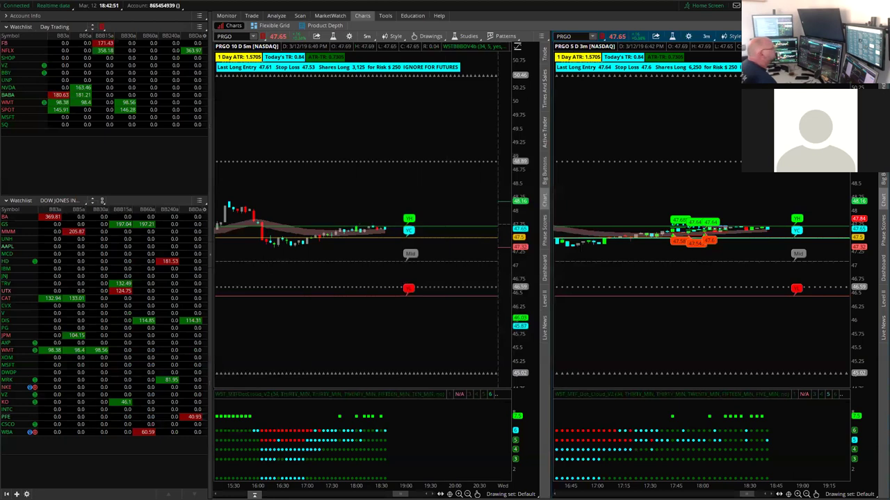
- Return to the Flexible Grid window, expand the daily chart to the full window and show DIS in it
{"action": "mouse_move", "coordinate": [628, 10]}
{"action": "left_mouse_down"}
{"action": "mouse_move", "coordinate": [704, 0]}
{"action": "mouse_move", "coordinate": [628, 0]}
{"action": "left_mouse_up"}
{"action": "left_click", "coordinate": [269, 27]}
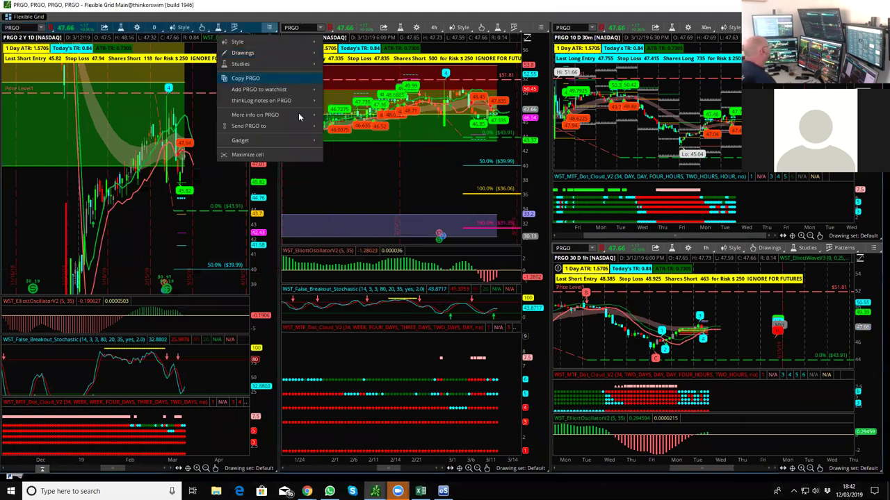
{"action": "left_click", "coordinate": [276, 154]}
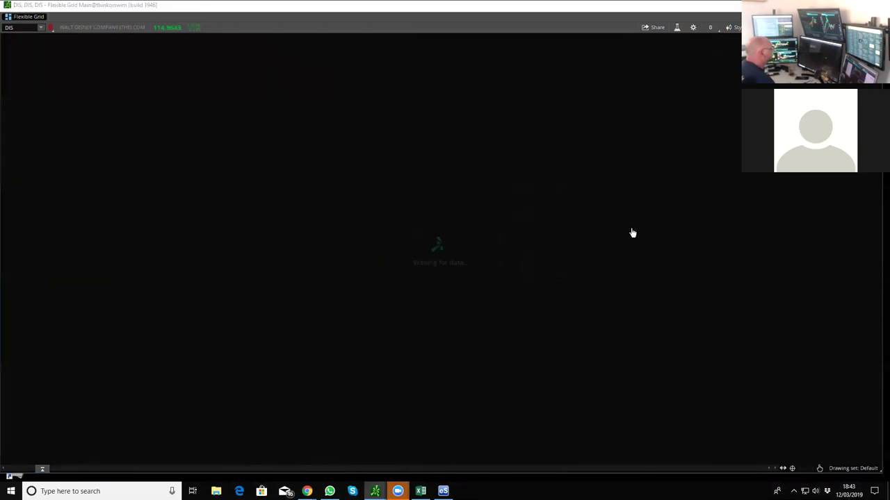
- Remove the right-extended multi-level drawing and the Price Level1 and Price Level2 lines from the DIS daily chart
{"action": "left_click_drag", "start_coordinate": [857, 233], "coordinate": [857, 178]}
{"action": "left_click_drag", "start_coordinate": [769, 239], "coordinate": [672, 234]}
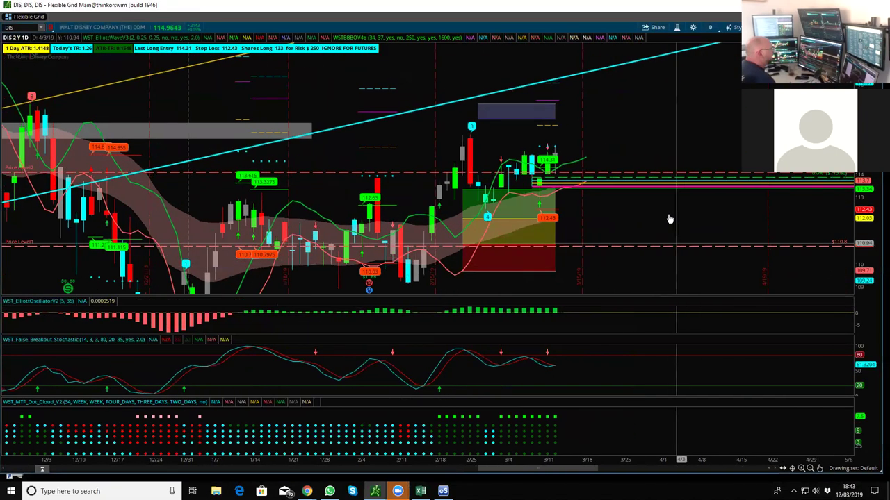
{"action": "right_click", "coordinate": [666, 186]}
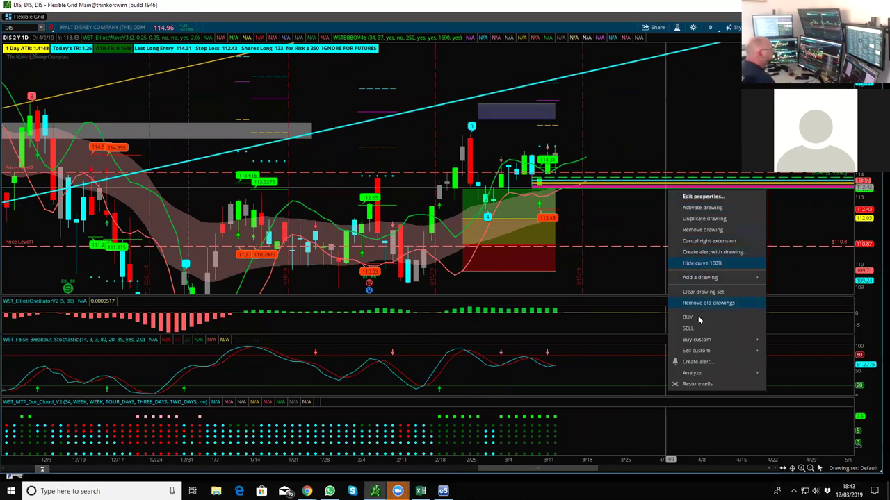
{"action": "left_click", "coordinate": [704, 235]}
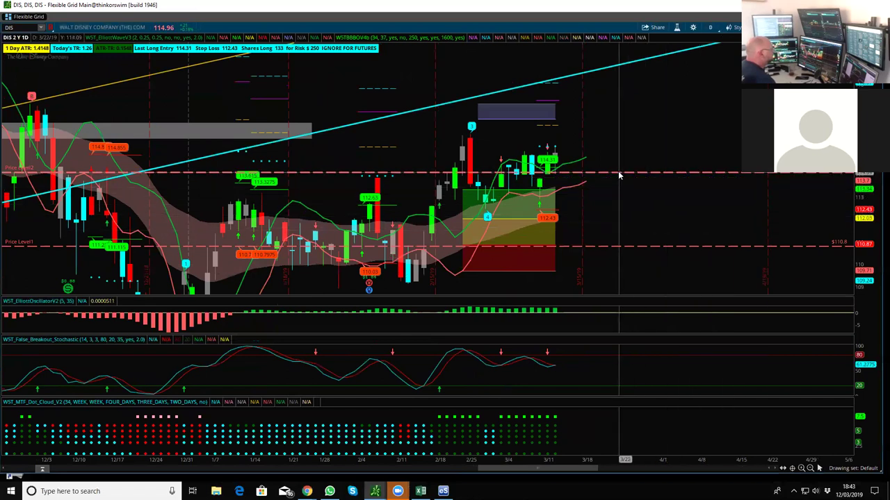
{"action": "right_click", "coordinate": [620, 174]}
{"action": "left_click", "coordinate": [659, 214]}
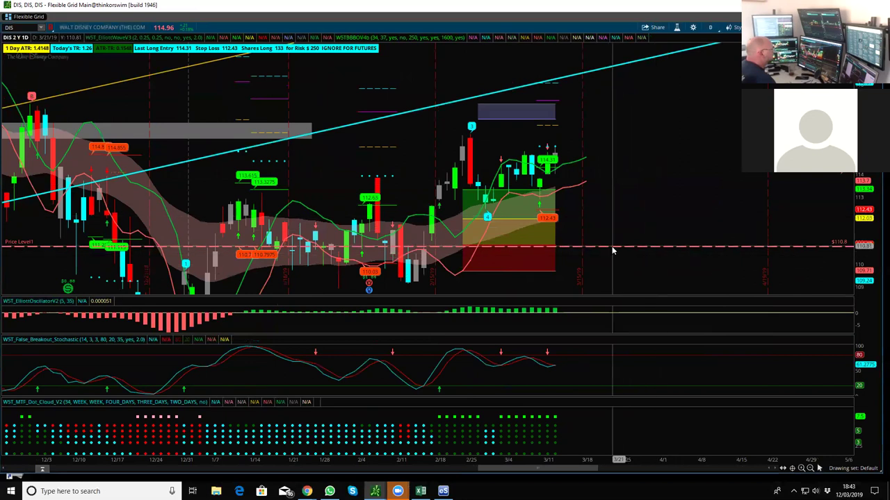
{"action": "right_click", "coordinate": [613, 249]}
{"action": "left_click", "coordinate": [650, 289]}
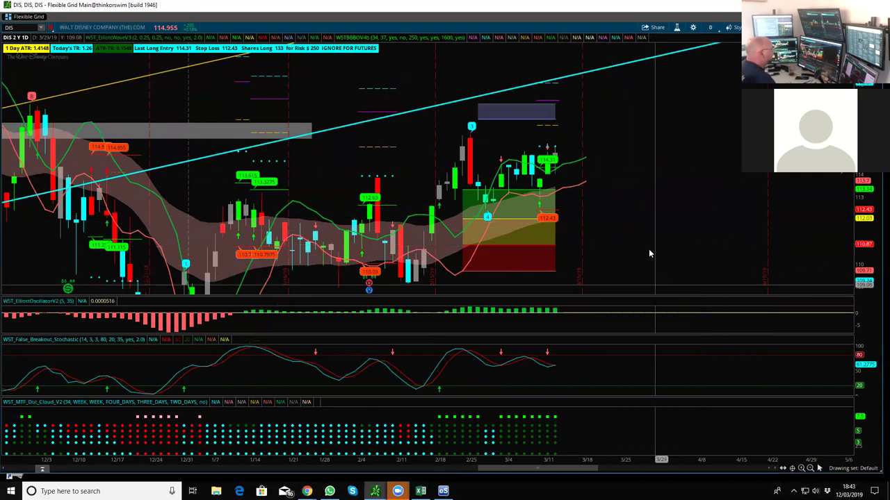
- Enlarge the latest DIS daily candles and examine the breakout entry, stop and target levels, using the pan pointer
{"action": "left_click_drag", "start_coordinate": [661, 459], "coordinate": [605, 460]}
{"action": "left_click_drag", "start_coordinate": [854, 220], "coordinate": [855, 177]}
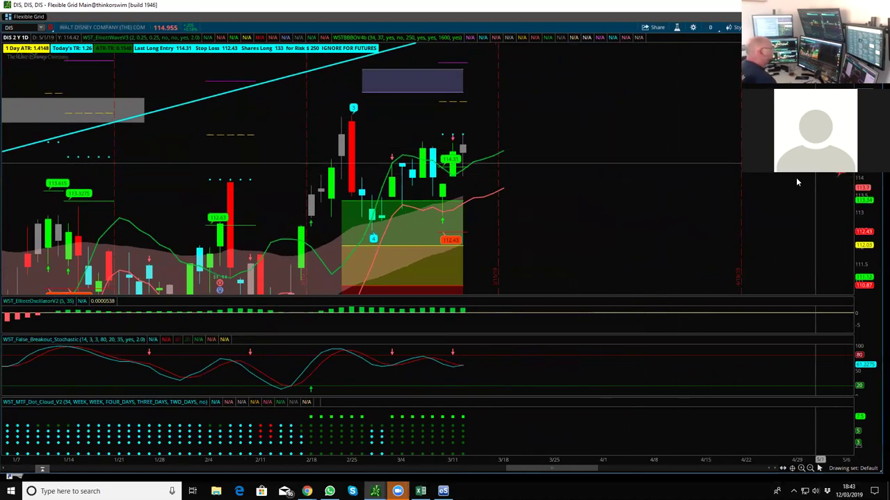
{"action": "scroll", "coordinate": [596, 460], "scroll_direction": "up", "scroll_amount": 3}
{"action": "left_click_drag", "start_coordinate": [538, 401], "coordinate": [517, 379]}
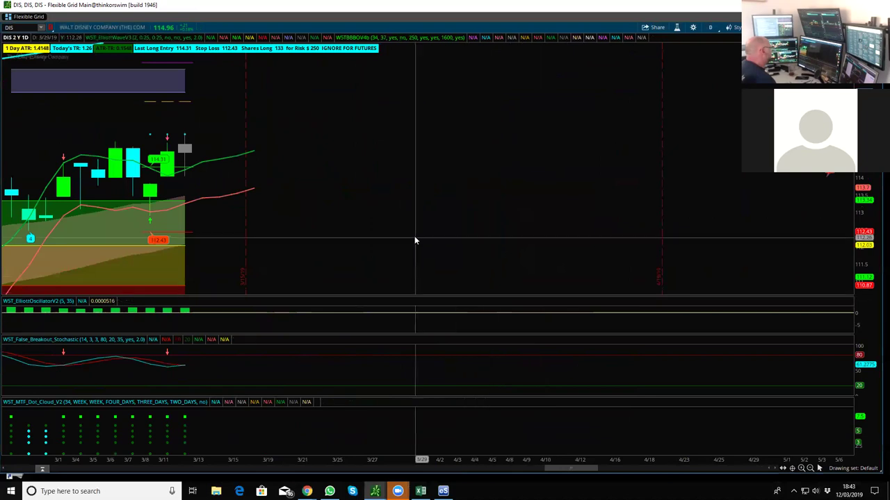
{"action": "left_click", "coordinate": [818, 469]}
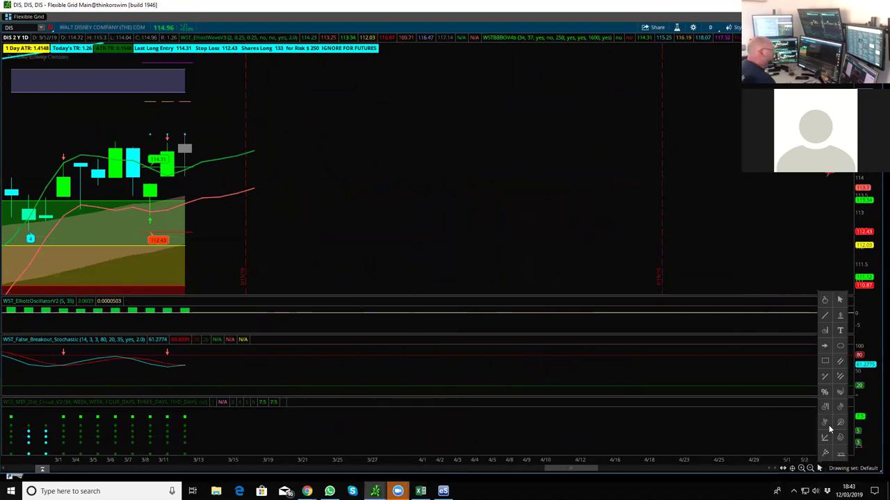
{"action": "left_click", "coordinate": [825, 300]}
{"action": "mouse_move", "coordinate": [488, 187]}
{"action": "left_mouse_down"}
{"action": "mouse_move", "coordinate": [540, 179]}
{"action": "mouse_move", "coordinate": [780, 190]}
{"action": "mouse_move", "coordinate": [854, 228]}
{"action": "mouse_move", "coordinate": [862, 212]}
{"action": "left_mouse_up"}
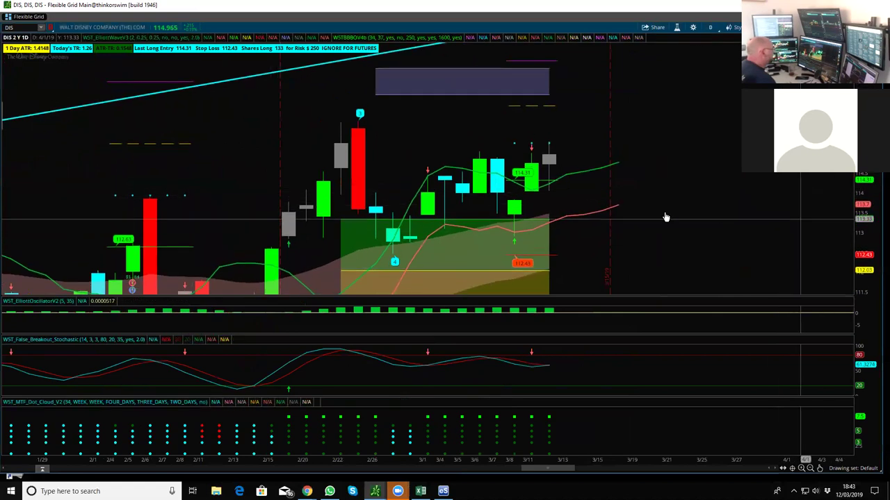
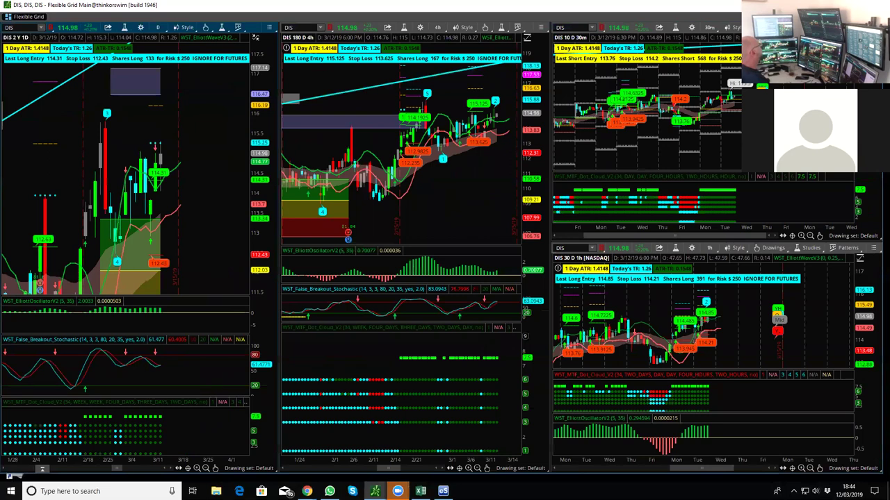
- Load GS in the linked charts and maximize the 1-hour chart cell
{"action": "type", "text": "GS"}
{"action": "key", "text": "Return"}
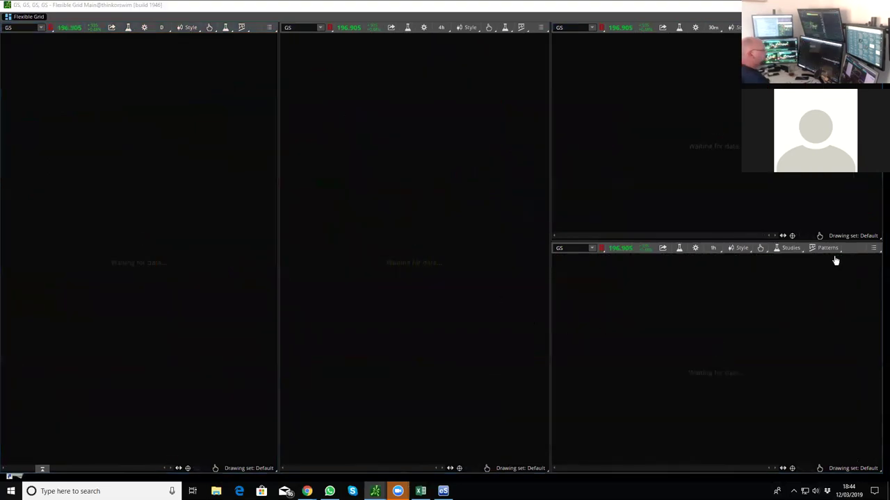
{"action": "left_click", "coordinate": [873, 248]}
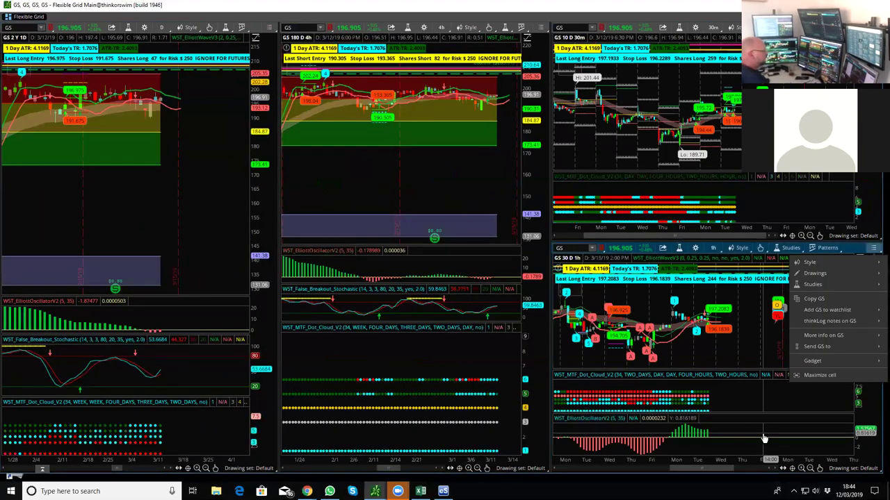
{"action": "left_click", "coordinate": [820, 376]}
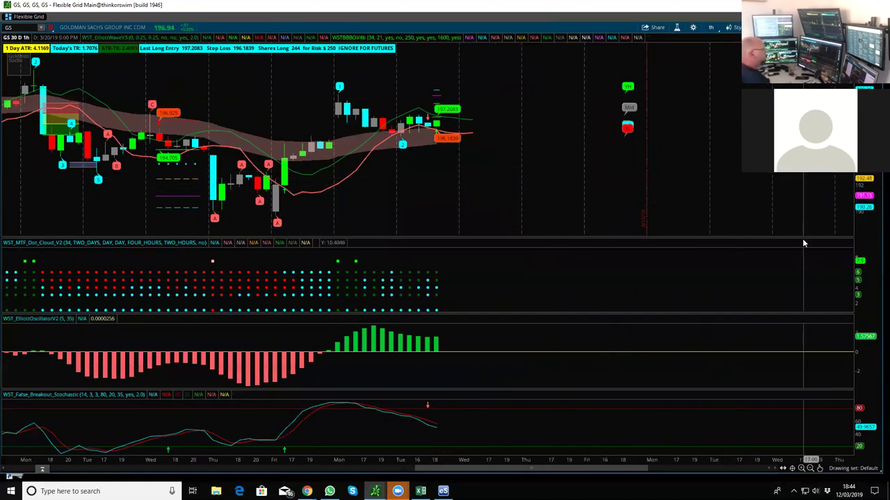
- Make the price pane of the GS 1-hour chart taller and stretch its price scale around the latest breakout entry and stop
{"action": "left_click_drag", "start_coordinate": [803, 238], "coordinate": [803, 271]}
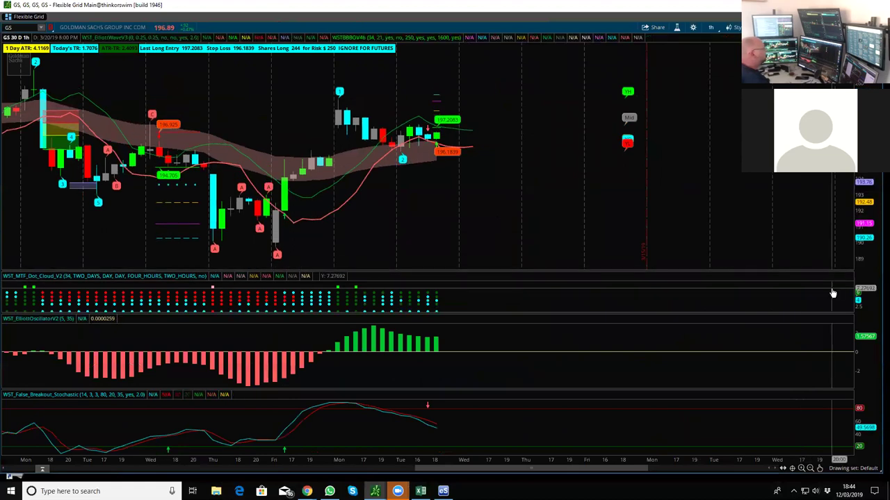
{"action": "left_click_drag", "start_coordinate": [871, 186], "coordinate": [869, 240]}
{"action": "left_click_drag", "start_coordinate": [557, 157], "coordinate": [584, 232]}
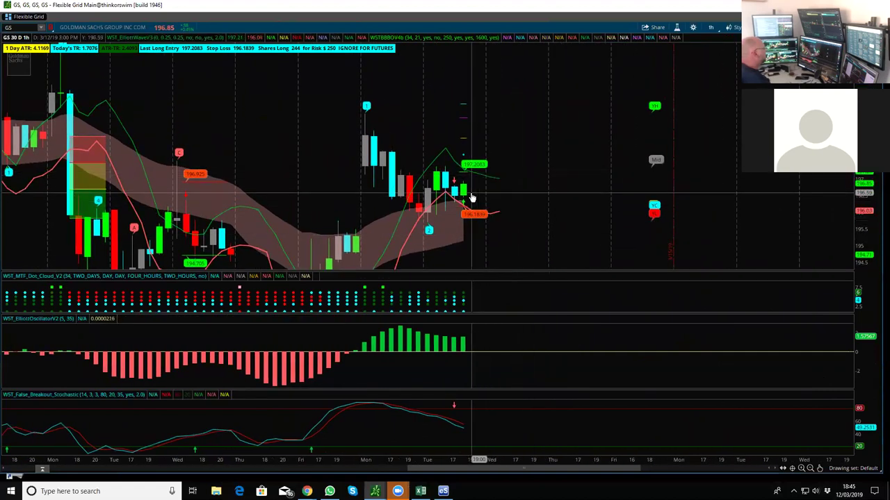
{"action": "left_click_drag", "start_coordinate": [521, 201], "coordinate": [565, 210]}
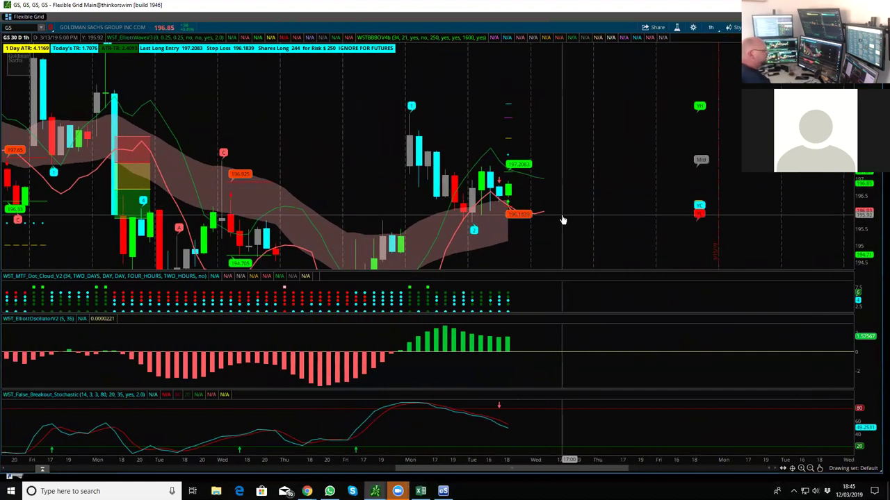